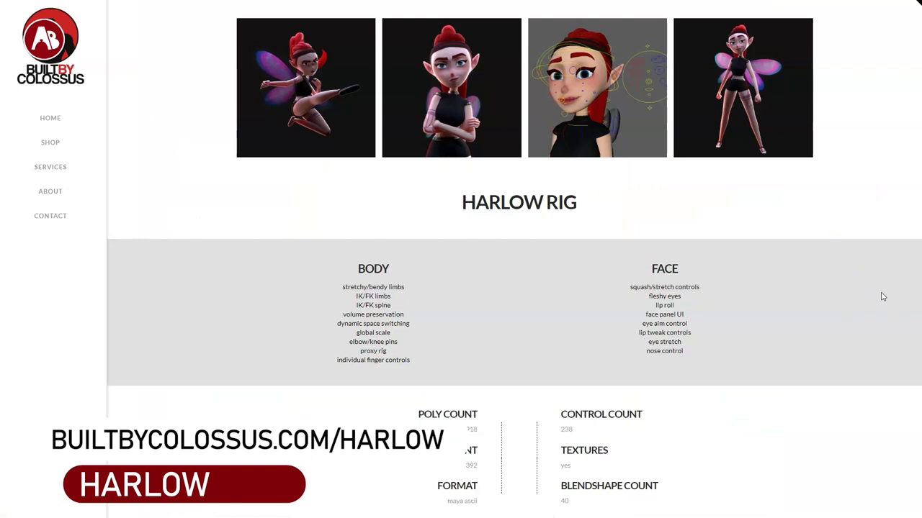
# Review the Harlow rig page's body and face features, technical specifications, usage terms and price
pyautogui.scroll(-8, 514, 288)
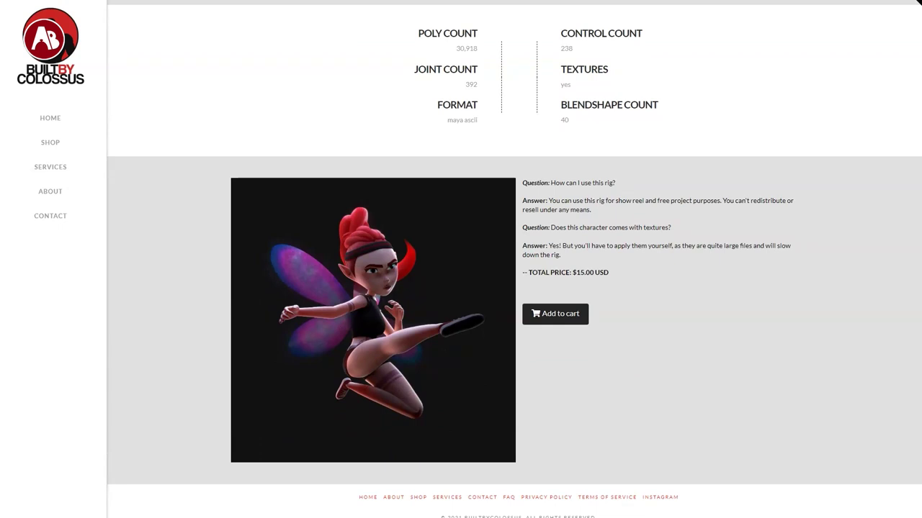
pyautogui.scroll(5, 514, 288)
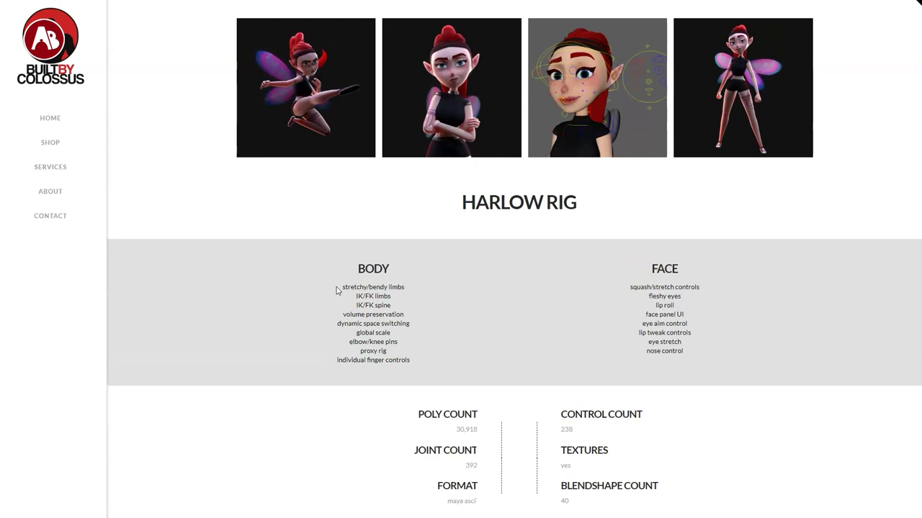
pyautogui.moveTo(334, 268); pyautogui.dragTo(343, 383)
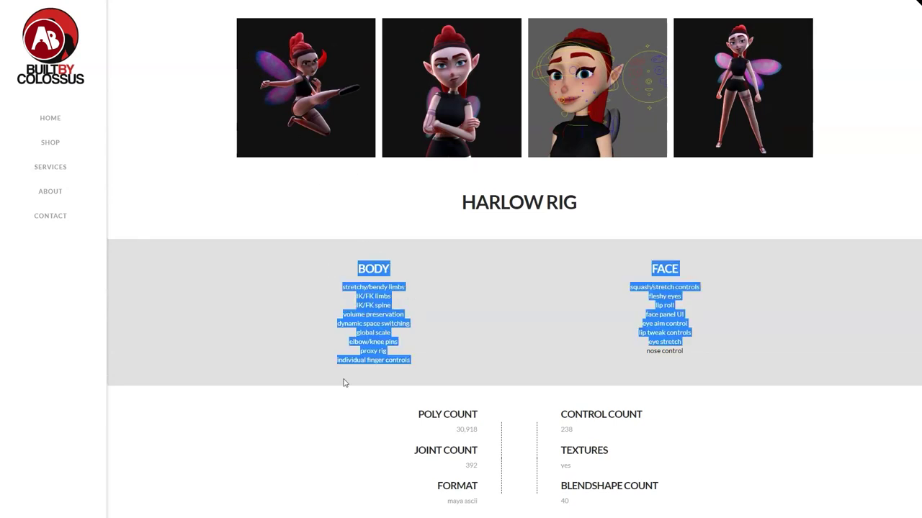
pyautogui.click(523, 454)
pyautogui.scroll(-5, 523, 453)
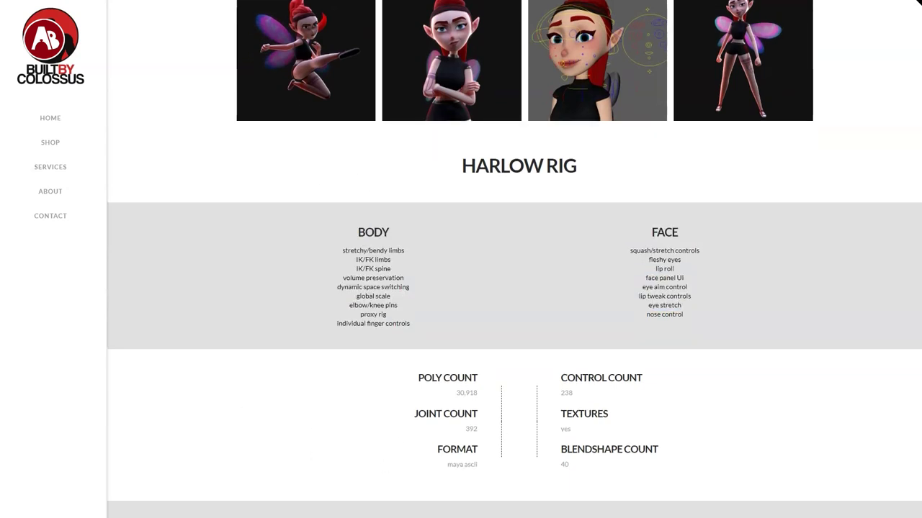
pyautogui.scroll(5, 138, 31)
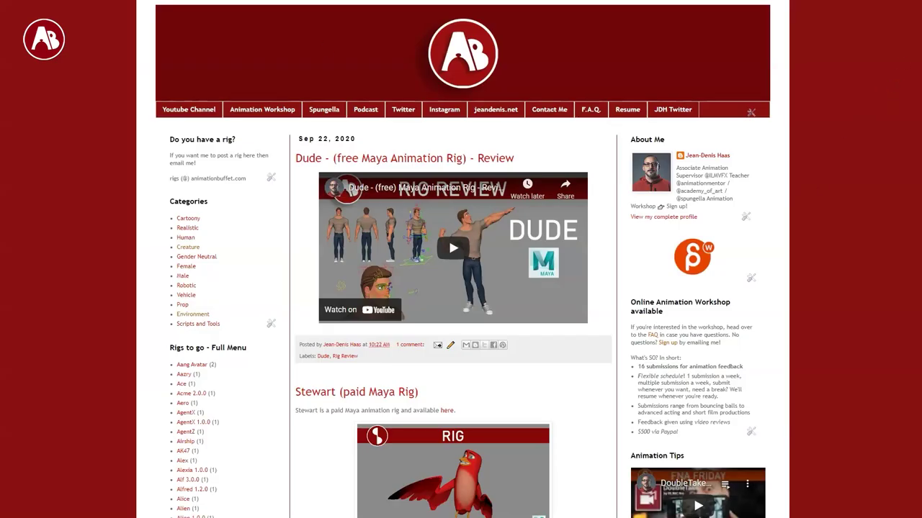
# Browse the animation rig blog's posts and full rig list, including the Stewart and Dude rigs
pyautogui.scroll(-20, 461, 288)
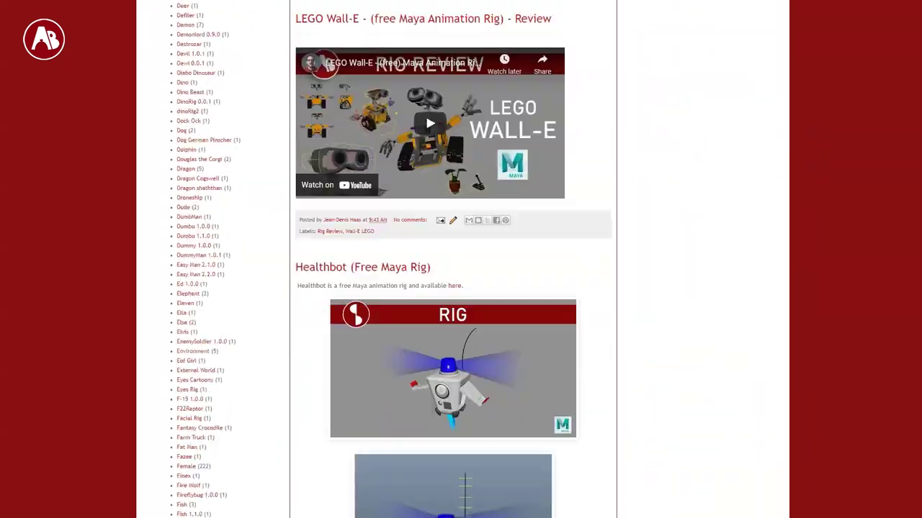
pyautogui.scroll(-20, 918, 180)
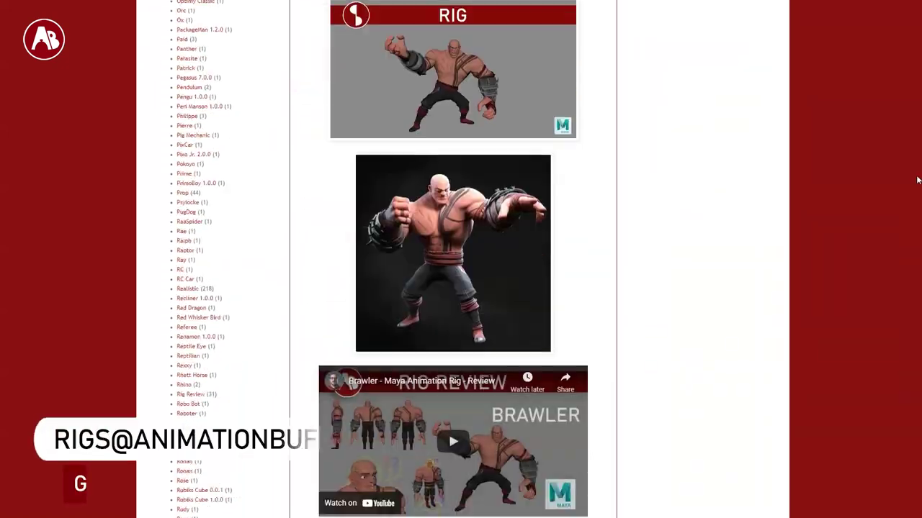
pyautogui.scroll(-20, 918, 180)
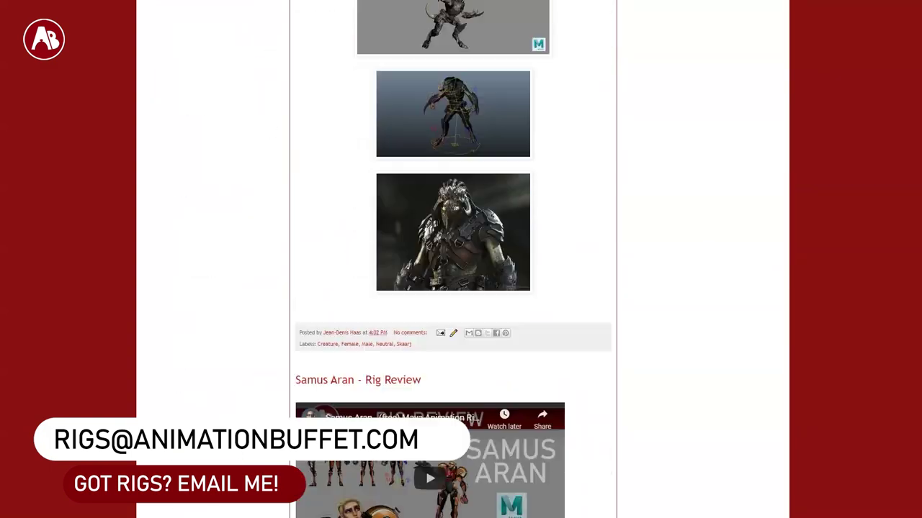
pyautogui.scroll(-20, 454, 260)
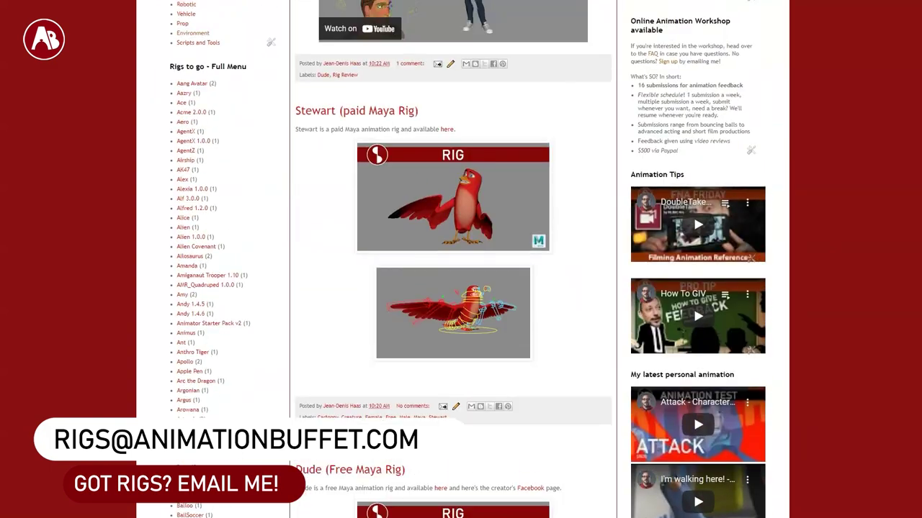
pyautogui.moveTo(920, 123); pyautogui.dragTo(920, 106)
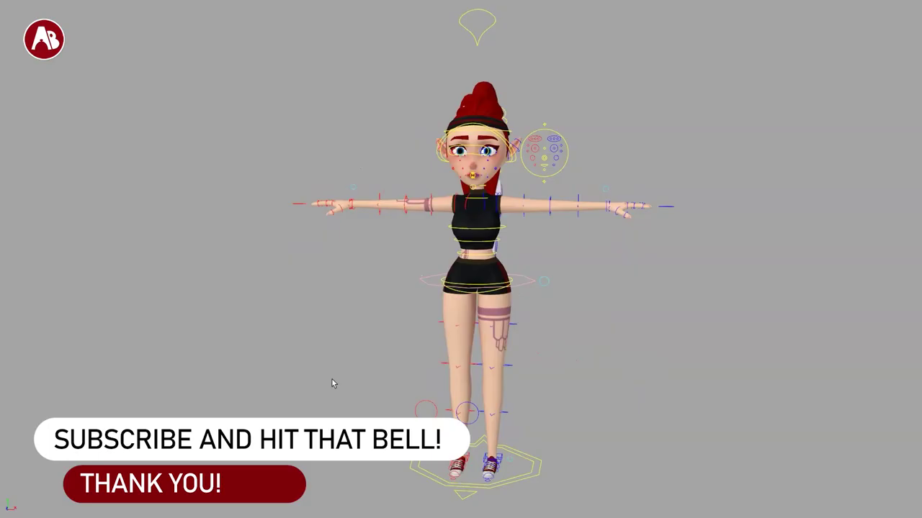
# Switch to Maya with the Harlow rig and open the File Path Editor
pyautogui.keyDown('alt'); pyautogui.moveTo(332, 380); pyautogui.dragTo(314, 370); pyautogui.keyUp('alt')
pyautogui.keyDown('alt'); pyautogui.moveTo(418, 373); pyautogui.dragTo(411, 371, button='middle'); pyautogui.keyUp('alt')
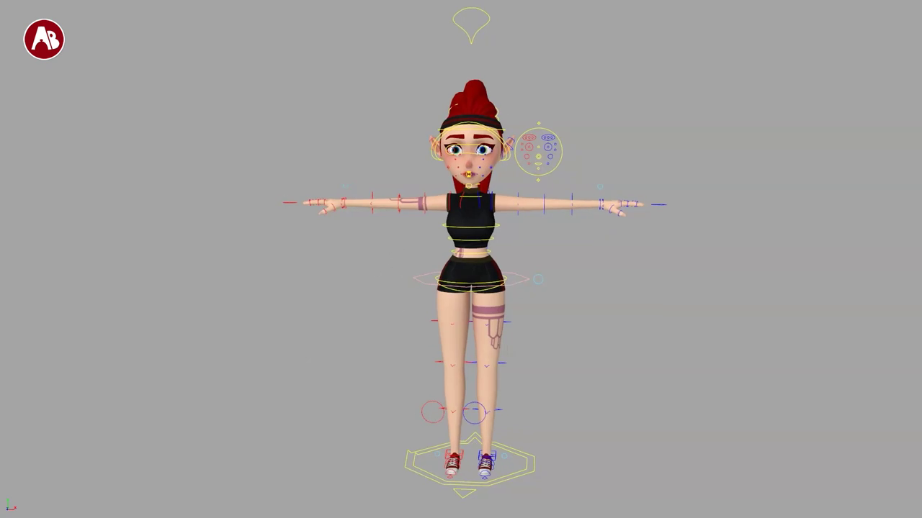
pyautogui.click(114, 0)
pyautogui.moveTo(144, 0)
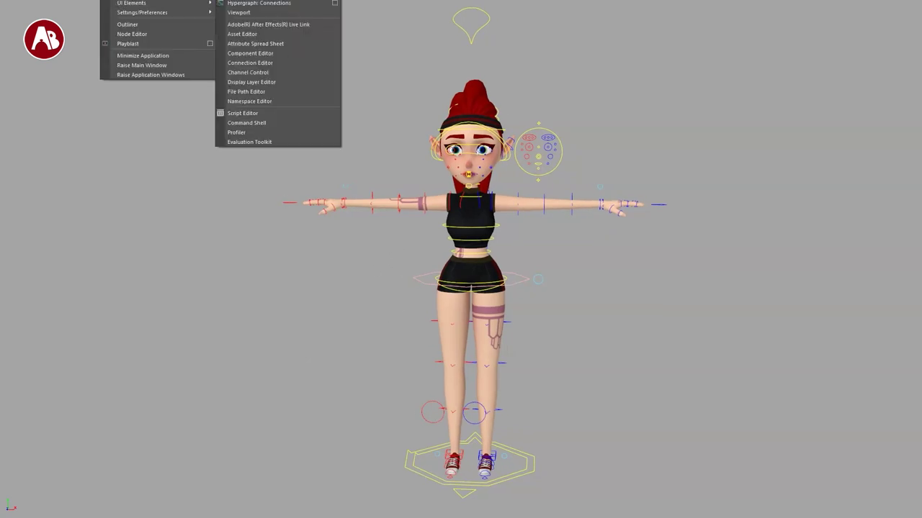
pyautogui.click(275, 92)
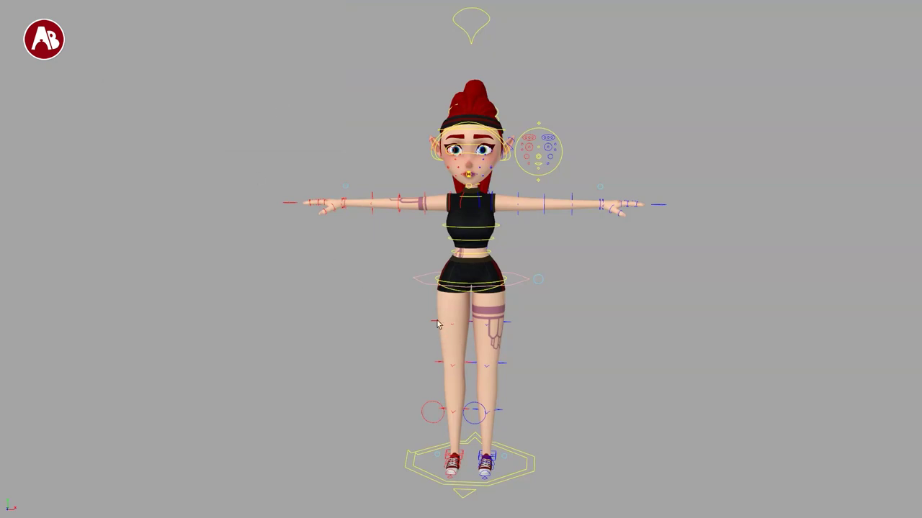
# Inspect the rig's settings control attributes, including Control Vis, Face Control Vis, Geo Vis and Lock Geo
pyautogui.keyDown('alt'); pyautogui.moveTo(437, 324); pyautogui.dragTo(428, 317, button='right'); pyautogui.keyUp('alt')
pyautogui.hotkey('ctrl', 'a')
pyautogui.click(863, 21)
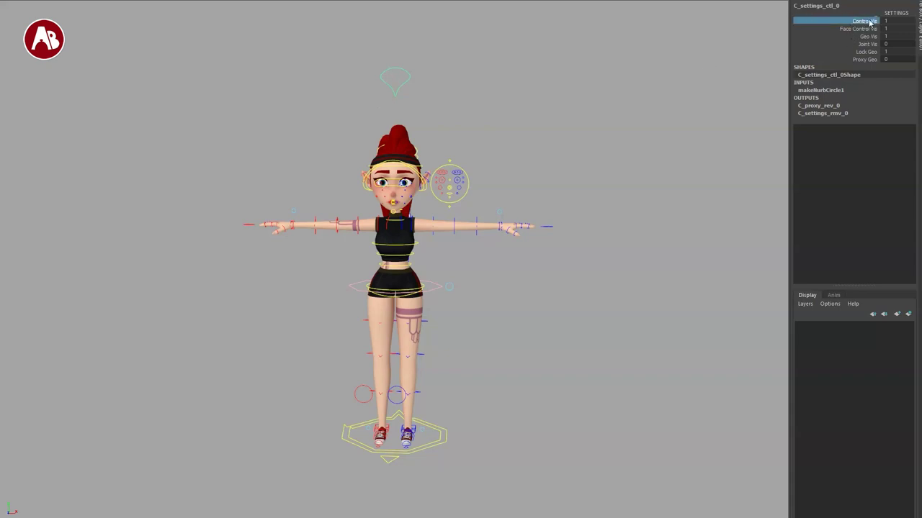
pyautogui.click(855, 32)
pyautogui.click(863, 39)
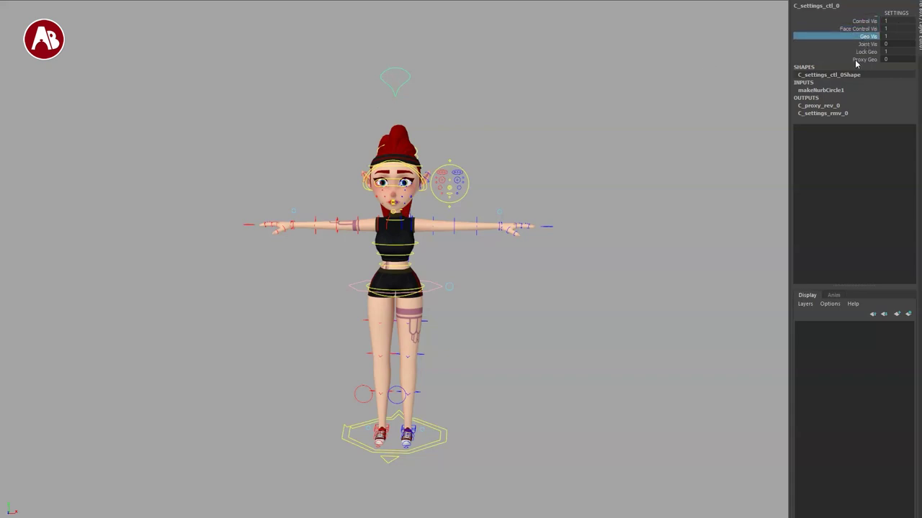
pyautogui.click(877, 53)
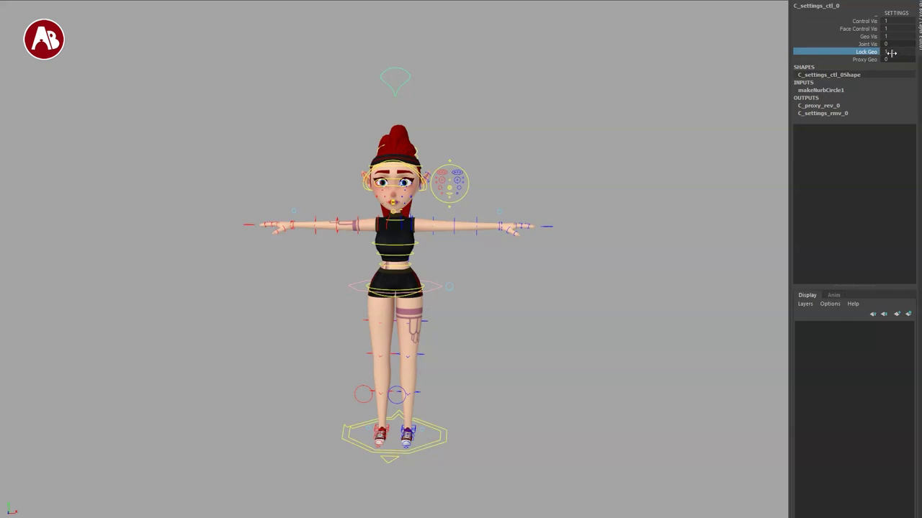
pyautogui.click(441, 352)
# Scale the whole character uniformly to about 1.46 with the outer main ground control
pyautogui.keyDown('alt'); pyautogui.moveTo(324, 252); pyautogui.dragTo(397, 274, button='right'); pyautogui.keyUp('alt')
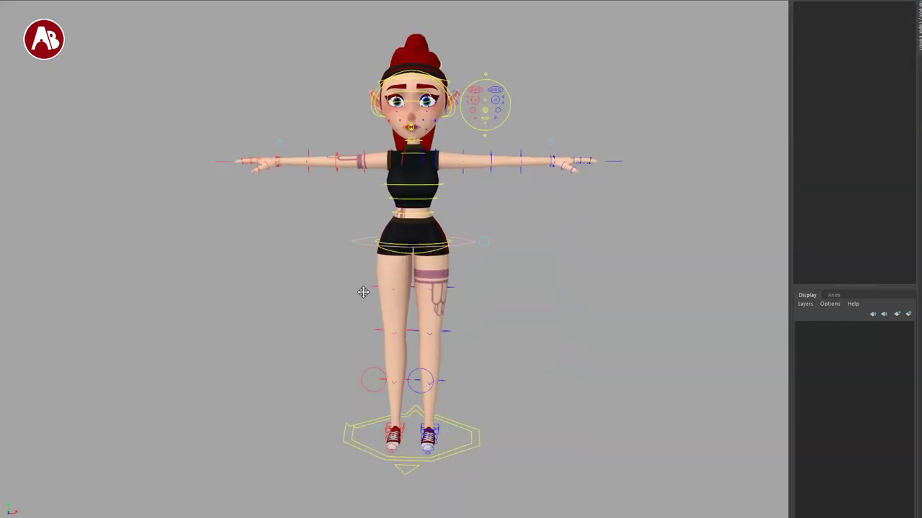
pyautogui.keyDown('alt'); pyautogui.moveTo(363, 293); pyautogui.dragTo(346, 317, button='middle'); pyautogui.keyUp('alt')
pyautogui.keyDown('alt'); pyautogui.moveTo(341, 271); pyautogui.dragTo(216, 347); pyautogui.keyUp('alt')
pyautogui.keyDown('alt'); pyautogui.moveTo(342, 338); pyautogui.dragTo(392, 189, button='middle'); pyautogui.keyUp('alt')
pyautogui.keyDown('alt'); pyautogui.moveTo(344, 288); pyautogui.dragTo(425, 324, button='right'); pyautogui.keyUp('alt')
pyautogui.keyDown('alt'); pyautogui.moveTo(443, 435); pyautogui.dragTo(520, 351); pyautogui.keyUp('alt')
pyautogui.moveTo(548, 266); pyautogui.dragTo(515, 285)
pyautogui.keyDown('alt'); pyautogui.moveTo(539, 385); pyautogui.dragTo(501, 392, button='right'); pyautogui.keyUp('alt')
pyautogui.keyDown('alt'); pyautogui.moveTo(501, 399); pyautogui.dragTo(699, 360); pyautogui.keyUp('alt')
pyautogui.keyDown('alt'); pyautogui.moveTo(468, 375); pyautogui.dragTo(487, 425, button='middle'); pyautogui.keyUp('alt')
pyautogui.keyDown('alt'); pyautogui.moveTo(488, 425); pyautogui.dragTo(414, 371, button='right'); pyautogui.keyUp('alt')
pyautogui.keyDown('alt'); pyautogui.moveTo(414, 371); pyautogui.dragTo(423, 411, button='middle'); pyautogui.keyUp('alt')
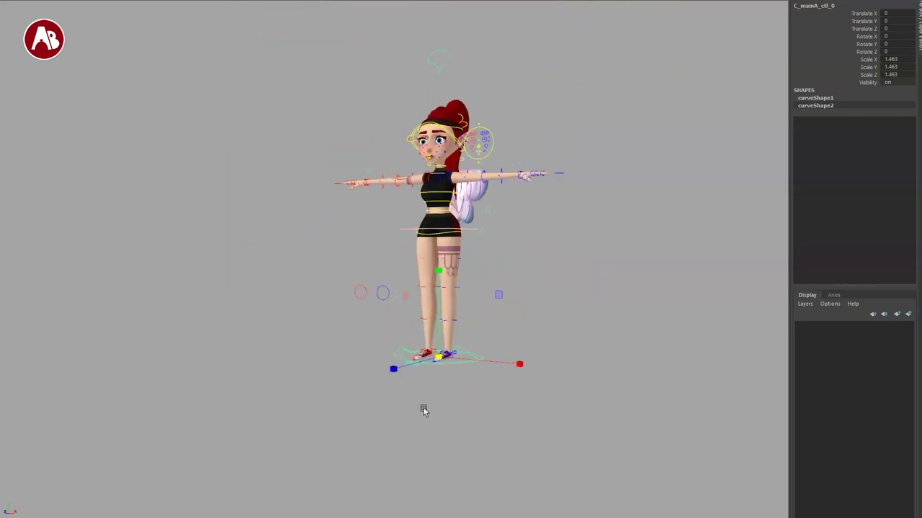
# Test another uniform scale on the outer main ground control, and undo the scale changes
pyautogui.moveTo(437, 356); pyautogui.dragTo(416, 370)
pyautogui.hotkey('ctrl', 'z')
pyautogui.hotkey('ctrl', 'z')
pyautogui.hotkey('ctrl', 'z')
# Test rotating the character with the outer main ground control, and undo the changes
pyautogui.keyDown('alt'); pyautogui.moveTo(360, 386); pyautogui.dragTo(463, 430, button='right'); pyautogui.keyUp('alt')
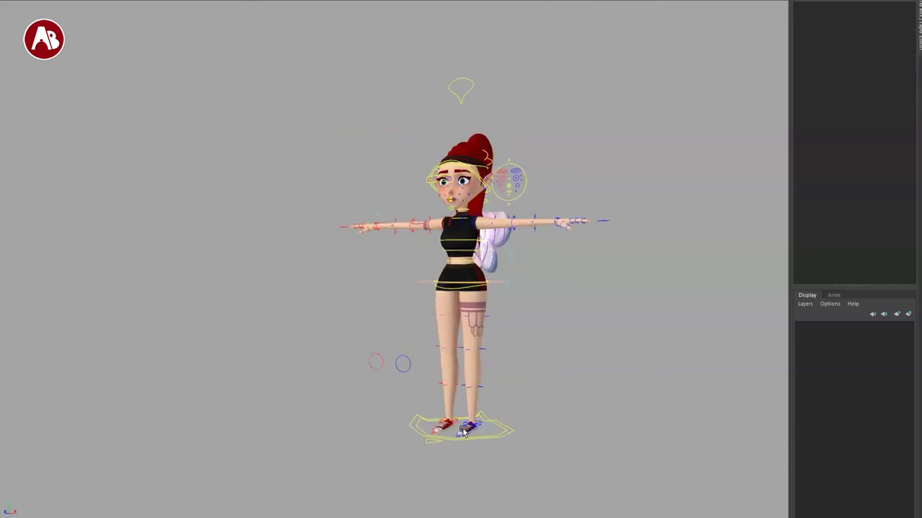
pyautogui.click(503, 434)
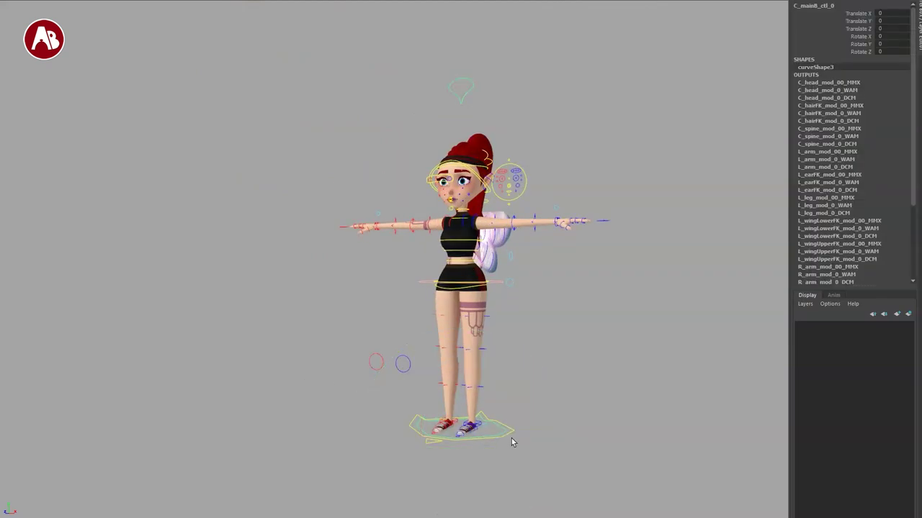
pyautogui.click(513, 434)
pyautogui.press('e')
pyautogui.moveTo(460, 387); pyautogui.dragTo(419, 398)
pyautogui.hotkey('ctrl', 'z')
pyautogui.press('w')
pyautogui.hotkey('ctrl', 'z')
pyautogui.press('q')
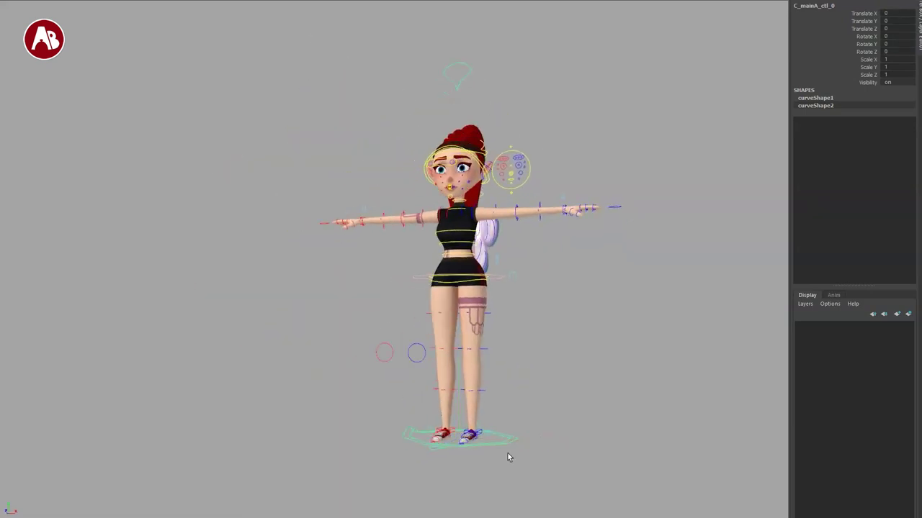
# Select the inner main ground control and examine its translate and rotate attributes
pyautogui.keyDown('alt'); pyautogui.moveTo(506, 433); pyautogui.dragTo(508, 449); pyautogui.keyUp('alt')
pyautogui.click(503, 432)
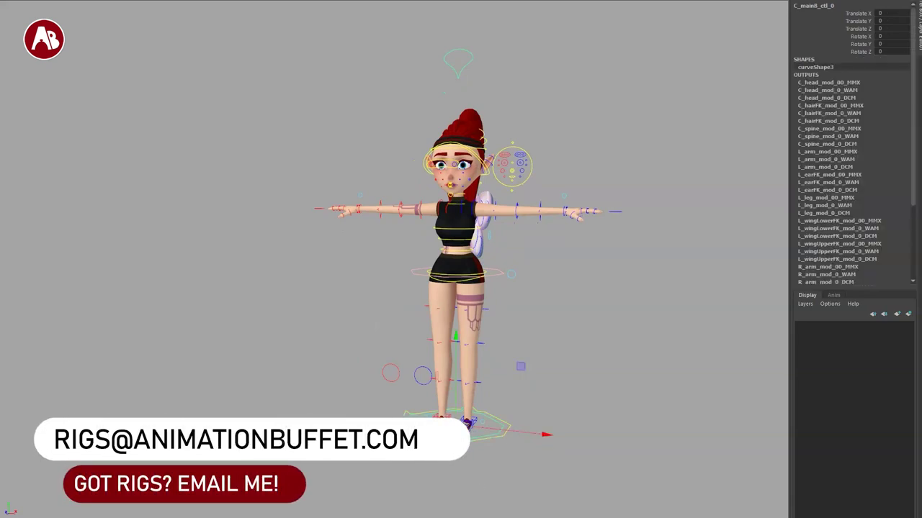
pyautogui.keyDown('alt'); pyautogui.moveTo(420, 357); pyautogui.dragTo(397, 336, button='middle'); pyautogui.keyUp('alt')
pyautogui.scroll(-1, 397, 336)
pyautogui.moveTo(845, 6); pyautogui.dragTo(861, 52)
pyautogui.press('Return')
pyautogui.click(463, 413)
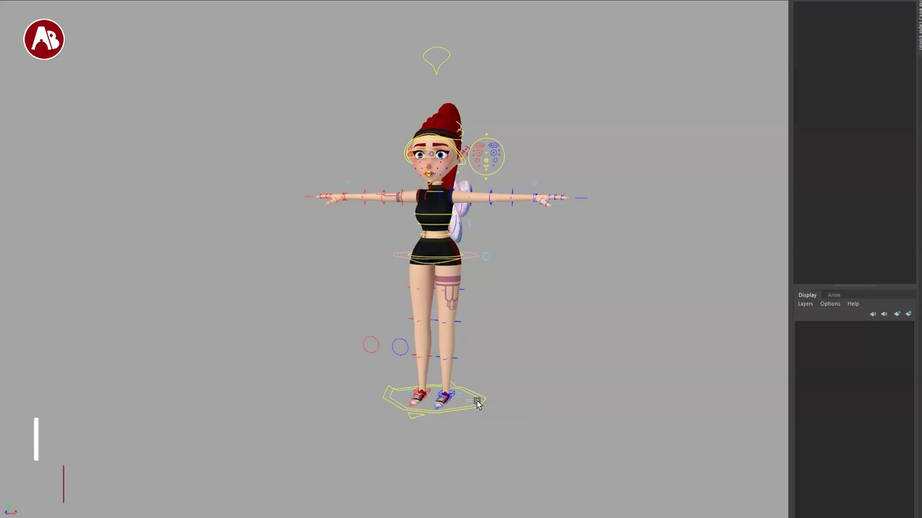
# Move the inner main ground control about 99 units down in Y
pyautogui.click(477, 403)
pyautogui.moveTo(437, 317); pyautogui.dragTo(418, 472)
pyautogui.keyDown('alt'); pyautogui.moveTo(418, 472); pyautogui.dragTo(434, 374, button='middle'); pyautogui.keyUp('alt')
pyautogui.keyDown('alt'); pyautogui.moveTo(434, 375); pyautogui.dragTo(392, 361); pyautogui.keyUp('alt')
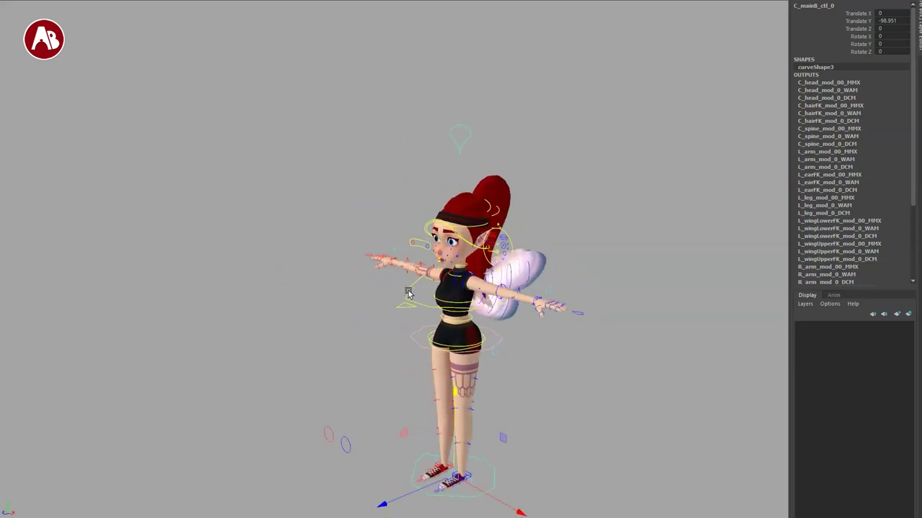
# Move the outer main control to about X -29.7, Y 30.1, Z 26.2 and rotate it on several axes
pyautogui.click(417, 327)
pyautogui.moveTo(453, 293); pyautogui.dragTo(377, 232)
pyautogui.press('e')
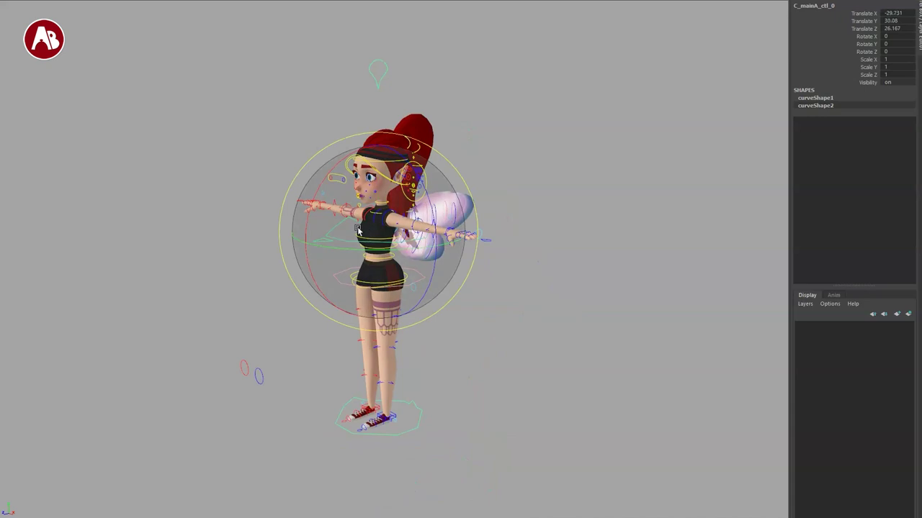
pyautogui.moveTo(315, 187); pyautogui.dragTo(334, 265)
pyautogui.moveTo(429, 159); pyautogui.dragTo(484, 336)
# Undo the test moves and rotations of both main ground controls
pyautogui.hotkey('ctrl', 'z')
pyautogui.hotkey('ctrl', 'z')
pyautogui.hotkey('ctrl', 'z')
pyautogui.hotkey('ctrl', 'z')
pyautogui.hotkey('ctrl', 'z')
pyautogui.hotkey('ctrl', 'z')
pyautogui.hotkey('ctrl', 'z')
pyautogui.press('q')
# Move the left foot IK control to about X 0.98, Y 1.41, Z -1.53
pyautogui.scroll(4, 479, 397)
pyautogui.keyDown('alt'); pyautogui.moveTo(481, 350); pyautogui.dragTo(409, 370); pyautogui.keyUp('alt')
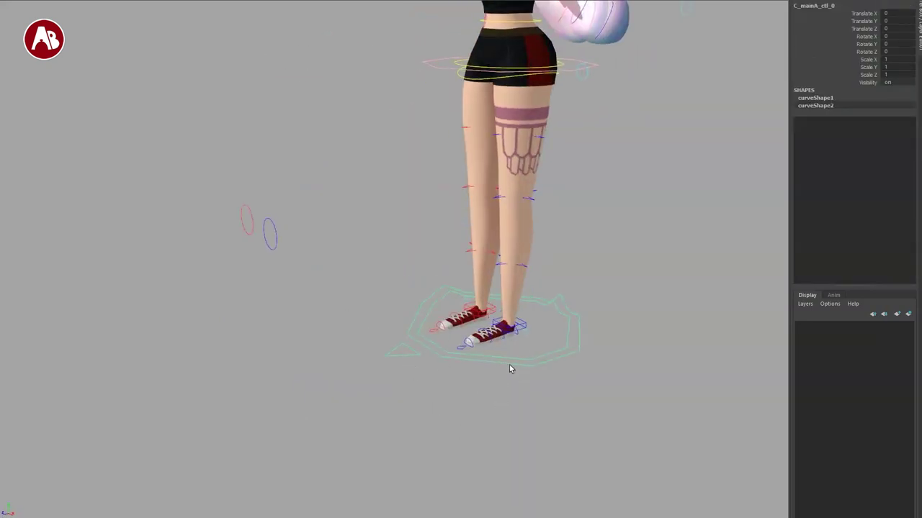
pyautogui.moveTo(419, 395)
pyautogui.keyDown('alt'); pyautogui.mouseDown()
pyautogui.moveTo(508, 369)
pyautogui.moveTo(425, 382)
pyautogui.mouseUp(); pyautogui.keyUp('alt')
pyautogui.press('w')
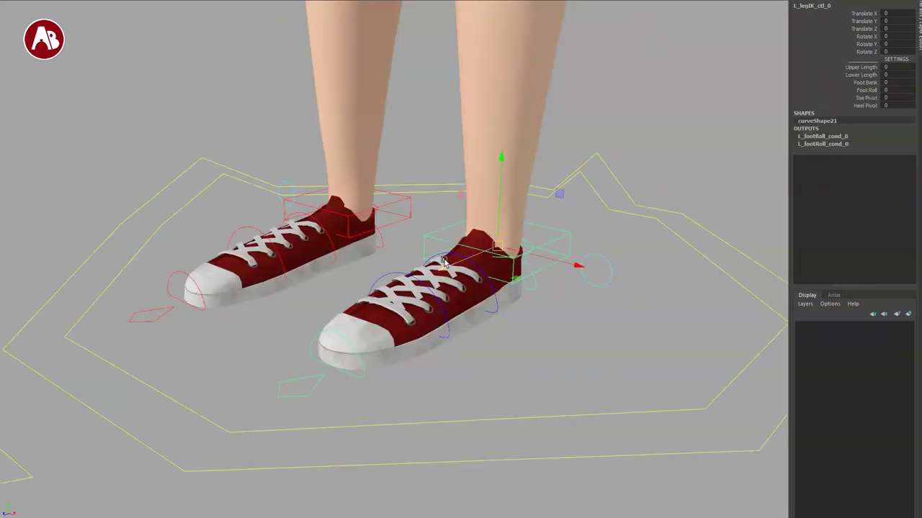
pyautogui.moveTo(498, 245); pyautogui.dragTo(514, 225)
# Test raising the left foot IK control to about X 3.06, Y 21.27, Z -12.76 and rotating it, and undo these changes
pyautogui.keyDown('alt'); pyautogui.moveTo(514, 231); pyautogui.dragTo(427, 269, button='right'); pyautogui.keyUp('alt')
pyautogui.keyDown('alt'); pyautogui.moveTo(520, 303); pyautogui.dragTo(526, 352, button='middle'); pyautogui.keyUp('alt')
pyautogui.press('e')
pyautogui.press('w')
pyautogui.moveTo(485, 322); pyautogui.dragTo(559, 163)
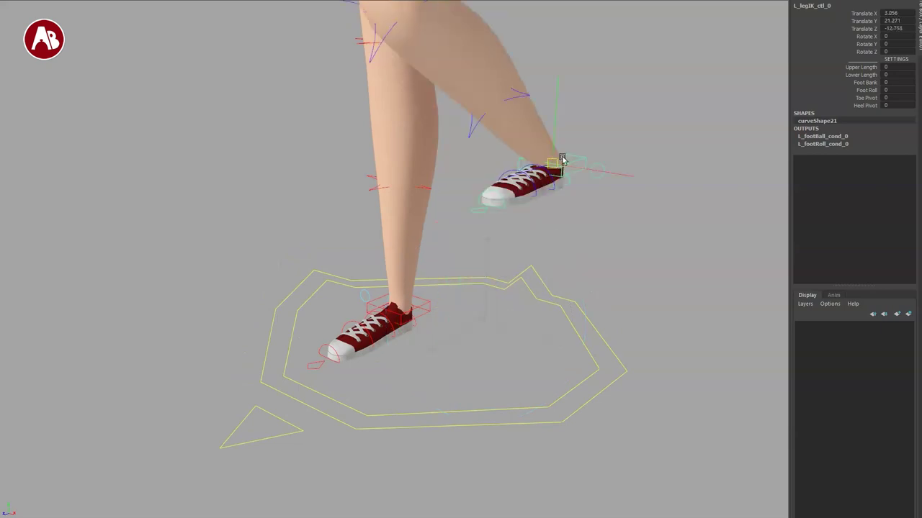
pyautogui.keyDown('alt'); pyautogui.moveTo(559, 163); pyautogui.dragTo(602, 277, button='middle'); pyautogui.keyUp('alt')
pyautogui.keyDown('alt'); pyautogui.moveTo(602, 277); pyautogui.dragTo(452, 262, button='right'); pyautogui.keyUp('alt')
pyautogui.moveTo(452, 262)
pyautogui.keyDown('alt'); pyautogui.mouseDown()
pyautogui.moveTo(400, 303)
pyautogui.moveTo(460, 251)
pyautogui.mouseUp(); pyautogui.keyUp('alt')
pyautogui.press('e')
pyautogui.moveTo(497, 173); pyautogui.dragTo(401, 193)
pyautogui.keyDown('alt'); pyautogui.moveTo(395, 249); pyautogui.dragTo(523, 318); pyautogui.keyUp('alt')
pyautogui.hotkey('ctrl', 'z')
# Test the left foot IK control's Upper Length, Lower Length and Foot Bank attributes, undoing each change
pyautogui.click(832, 68)
pyautogui.moveTo(614, 246)
pyautogui.mouseDown(button='middle')
pyautogui.moveTo(635, 247)
pyautogui.moveTo(607, 239)
pyautogui.moveTo(629, 239)
pyautogui.mouseUp(button='middle')
pyautogui.hotkey('ctrl', 'z')
pyautogui.click(839, 76)
pyautogui.moveTo(764, 95); pyautogui.dragTo(805, 100, button='middle')
pyautogui.hotkey('ctrl', 'z')
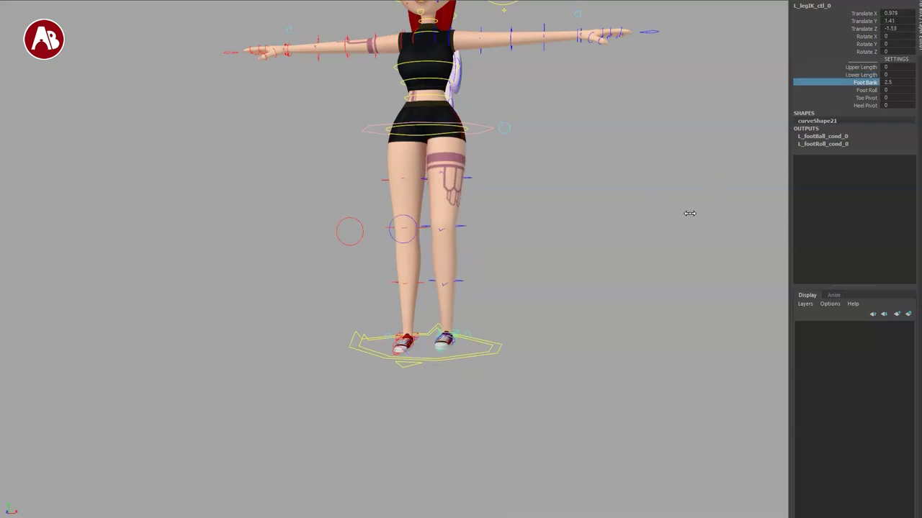
# Test the left foot's Foot Roll at 34.3, and undo the change
pyautogui.click(855, 90)
pyautogui.moveTo(590, 175); pyautogui.dragTo(738, 208, button='middle')
pyautogui.keyDown('alt'); pyautogui.moveTo(605, 281); pyautogui.dragTo(432, 266); pyautogui.keyUp('alt')
pyautogui.keyDown('alt'); pyautogui.moveTo(566, 237); pyautogui.dragTo(661, 321, button='right'); pyautogui.keyUp('alt')
pyautogui.keyDown('alt'); pyautogui.moveTo(661, 322); pyautogui.dragTo(702, 362, button='middle'); pyautogui.keyUp('alt')
pyautogui.keyDown('alt'); pyautogui.moveTo(702, 362); pyautogui.dragTo(681, 313, button='right'); pyautogui.keyUp('alt')
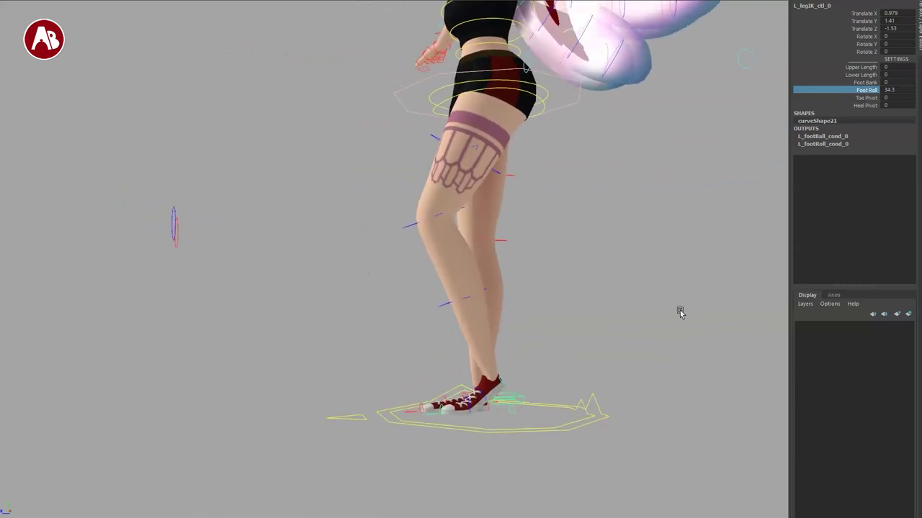
pyautogui.hotkey('ctrl', 'z')
# Test the left foot's Toe Pivot and Heel Pivot attributes, undoing each change
pyautogui.click(853, 99)
pyautogui.keyDown('alt'); pyautogui.moveTo(515, 249); pyautogui.dragTo(632, 281); pyautogui.keyUp('alt')
pyautogui.moveTo(633, 280); pyautogui.dragTo(841, 348, button='middle')
pyautogui.hotkey('ctrl', 'z')
pyautogui.click(855, 106)
pyautogui.moveTo(644, 202); pyautogui.dragTo(625, 270, button='middle')
pyautogui.hotkey('ctrl', 'z')
# Test rotating and moving the controls around the left ankle and heel, undoing each change
pyautogui.press('f')
pyautogui.keyDown('alt'); pyautogui.moveTo(599, 380); pyautogui.dragTo(472, 224, button='right'); pyautogui.keyUp('alt')
pyautogui.keyDown('alt'); pyautogui.moveTo(526, 289); pyautogui.dragTo(461, 232); pyautogui.keyUp('alt')
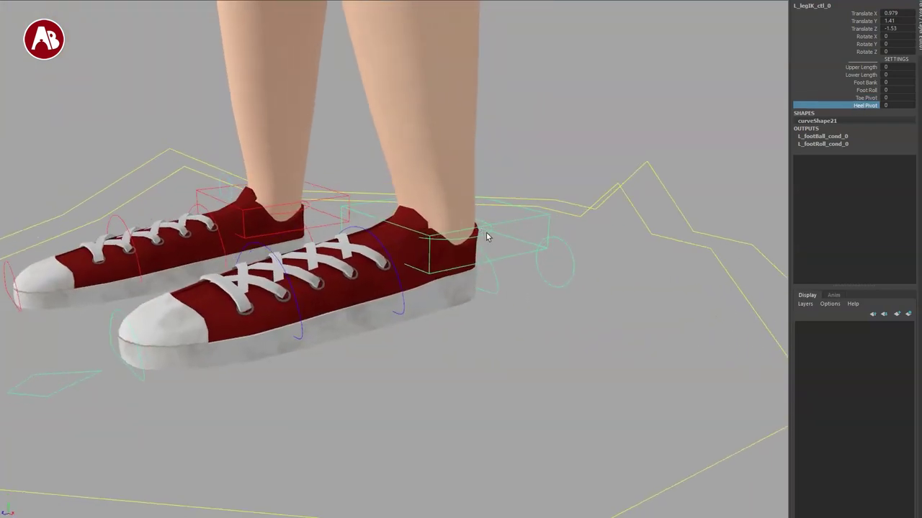
pyautogui.click(487, 235)
pyautogui.keyDown('alt'); pyautogui.moveTo(492, 261); pyautogui.dragTo(631, 313, button='middle'); pyautogui.keyUp('alt')
pyautogui.keyDown('alt'); pyautogui.moveTo(631, 313); pyautogui.dragTo(613, 311, button='right'); pyautogui.keyUp('alt')
pyautogui.press('e')
pyautogui.moveTo(483, 227); pyautogui.dragTo(515, 287)
pyautogui.hotkey('ctrl', 'z')
pyautogui.moveTo(571, 236); pyautogui.dragTo(585, 225)
pyautogui.hotkey('ctrl', 'z')
pyautogui.press('w')
pyautogui.moveTo(545, 270); pyautogui.dragTo(545, 312)
pyautogui.hotkey('ctrl', 'z')
# Switch the left leg from IK to FK using the leg settings control beside the left foot
pyautogui.keyDown('alt'); pyautogui.moveTo(587, 374); pyautogui.dragTo(607, 413); pyautogui.keyUp('alt')
pyautogui.keyDown('alt'); pyautogui.moveTo(607, 413); pyautogui.dragTo(537, 389, button='right'); pyautogui.keyUp('alt')
pyautogui.keyDown('alt'); pyautogui.moveTo(536, 389); pyautogui.dragTo(539, 362); pyautogui.keyUp('alt')
pyautogui.click(566, 302)
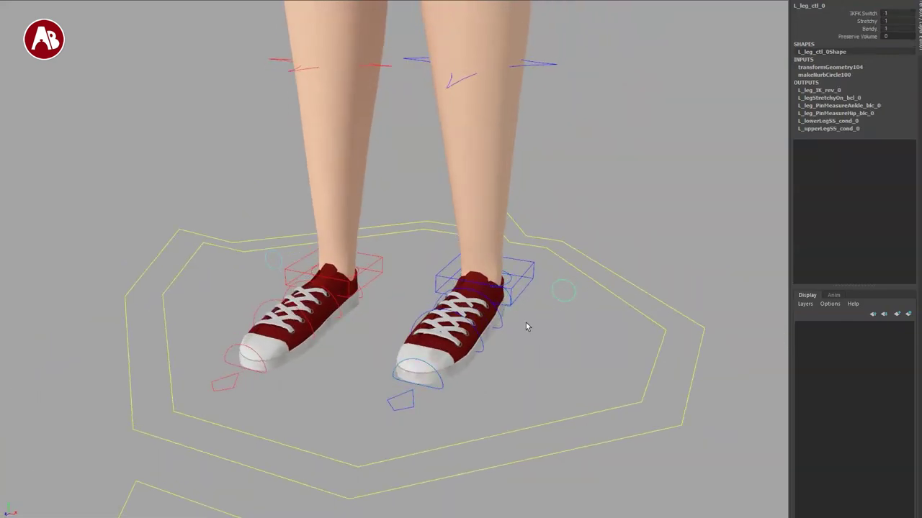
pyautogui.click(845, 14)
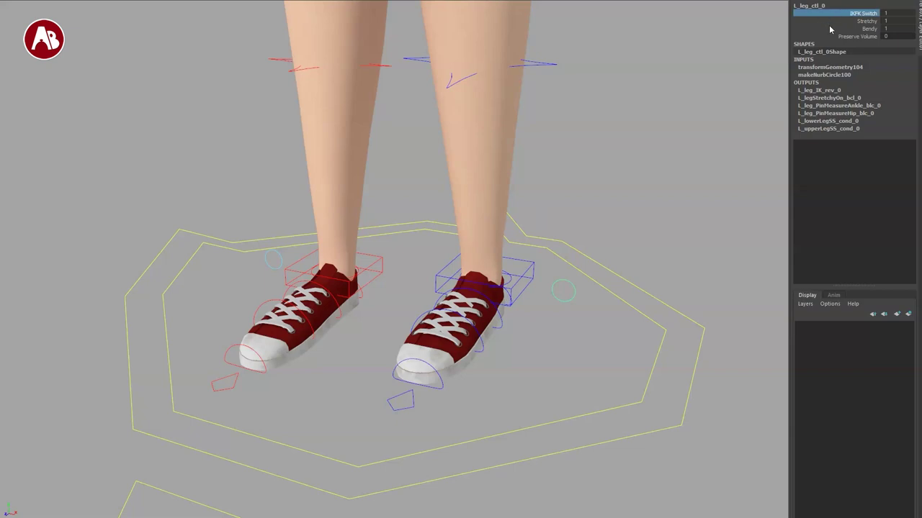
pyautogui.keyDown('alt'); pyautogui.moveTo(605, 302); pyautogui.dragTo(633, 372, button='middle'); pyautogui.keyUp('alt')
pyautogui.keyDown('alt'); pyautogui.moveTo(633, 373); pyautogui.dragTo(597, 109, button='right'); pyautogui.keyUp('alt')
pyautogui.moveTo(782, 48); pyautogui.dragTo(618, 54, button='middle')
# Try to rotate the left upper-leg bend control, and deselect it
pyautogui.keyDown('alt'); pyautogui.moveTo(420, 206); pyautogui.dragTo(411, 268, button='middle'); pyautogui.keyUp('alt')
pyautogui.keyDown('alt'); pyautogui.moveTo(410, 268); pyautogui.dragTo(438, 233, button='right'); pyautogui.keyUp('alt')
pyautogui.click(455, 170)
pyautogui.moveTo(447, 226)
pyautogui.keyDown('alt'); pyautogui.mouseDown()
pyautogui.moveTo(469, 222)
pyautogui.moveTo(456, 220)
pyautogui.mouseUp(); pyautogui.keyUp('alt')
pyautogui.press('e')
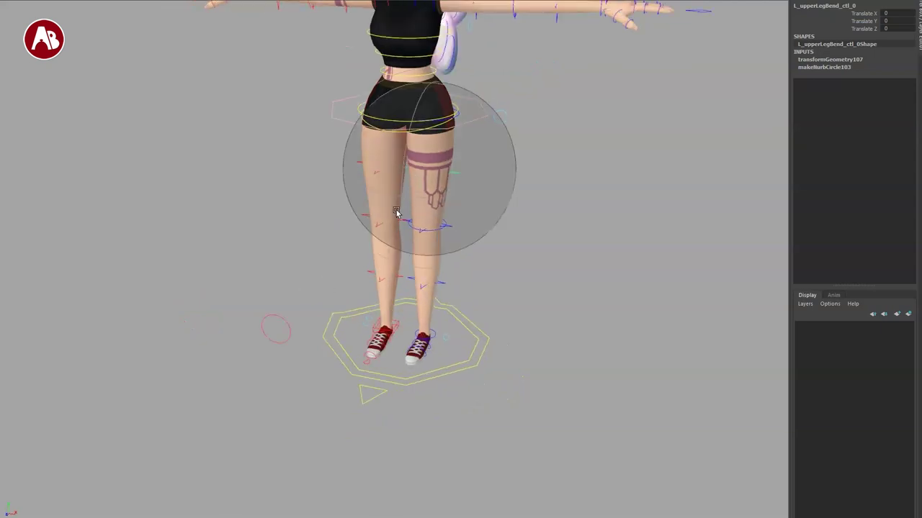
pyautogui.click(477, 209)
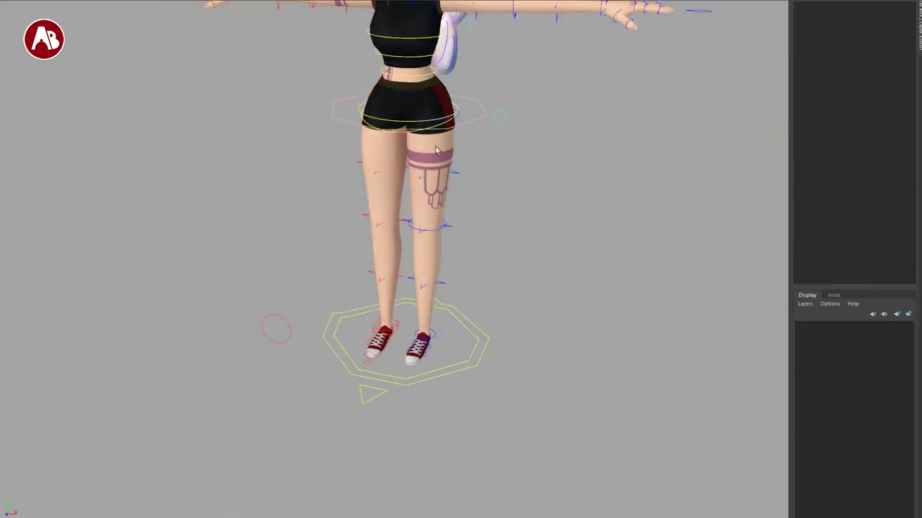
# Test rotating the left leg's FK controls at the hip and thigh to lift and bend the leg
pyautogui.click(458, 116)
pyautogui.moveTo(404, 111); pyautogui.dragTo(406, 140)
pyautogui.press('q')
pyautogui.click(422, 202)
pyautogui.press('e')
pyautogui.moveTo(414, 197); pyautogui.dragTo(411, 257)
pyautogui.press('q')
# Test moving the left lower-leg bend control while the leg is posed in FK
pyautogui.click(438, 222)
pyautogui.press('w')
pyautogui.keyDown('alt'); pyautogui.moveTo(471, 252); pyautogui.dragTo(407, 260); pyautogui.keyUp('alt')
pyautogui.moveTo(441, 219); pyautogui.dragTo(490, 279)
pyautogui.hotkey('ctrl', 'z')
pyautogui.keyDown('alt'); pyautogui.moveTo(437, 339); pyautogui.dragTo(494, 307); pyautogui.keyUp('alt')
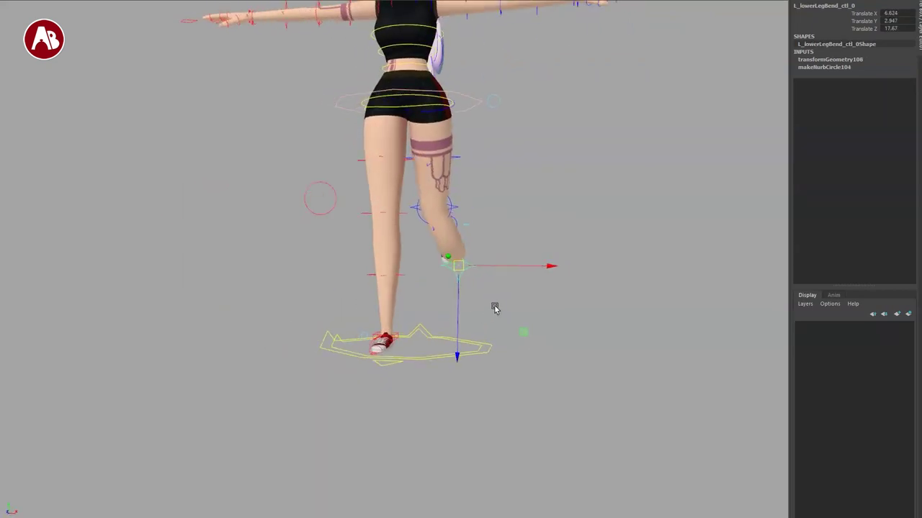
# Undo the left leg's FK pose and bend-control tests
pyautogui.hotkey('ctrl', 'z')
pyautogui.hotkey('ctrl', 'z')
pyautogui.hotkey('ctrl', 'z')
pyautogui.hotkey('ctrl', 'z')
pyautogui.hotkey('ctrl', 'z')
pyautogui.hotkey('ctrl', 'z')
pyautogui.hotkey('ctrl', 'z')
pyautogui.hotkey('ctrl', 'z')
pyautogui.hotkey('ctrl', 'z')
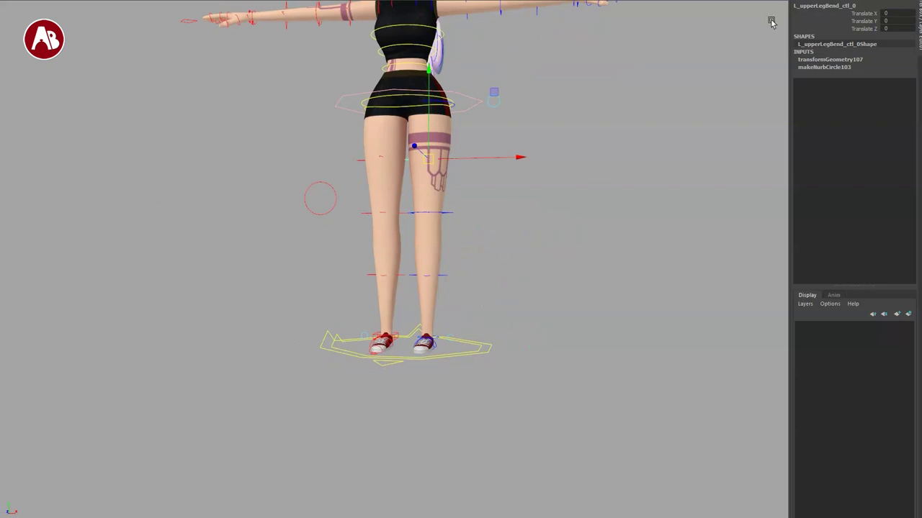
# Test the left leg's Stretchy attribute with the foot IK control pulled far outward, undoing the changes
pyautogui.click(846, 22)
pyautogui.hotkey('ctrl', 'z')
pyautogui.keyDown('alt'); pyautogui.moveTo(439, 372); pyautogui.dragTo(588, 429); pyautogui.keyUp('alt')
pyautogui.click(446, 343)
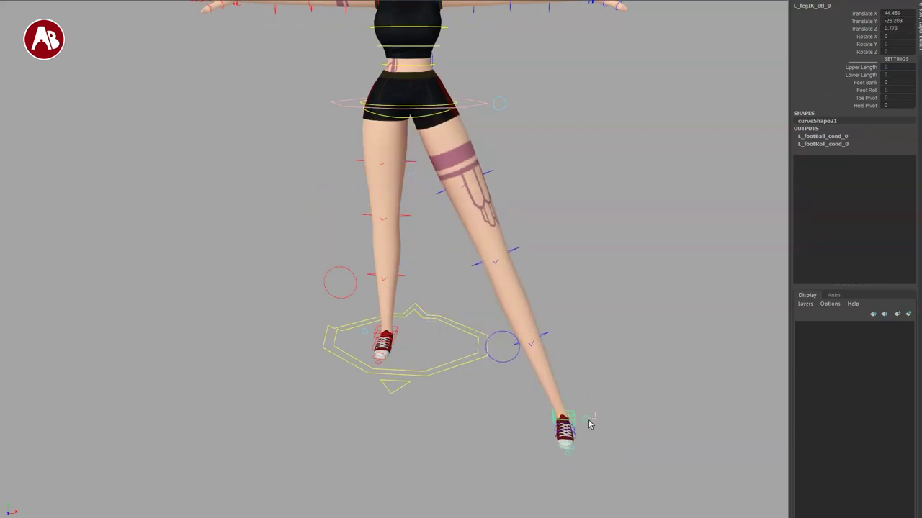
pyautogui.click(589, 424)
pyautogui.click(861, 21)
pyautogui.moveTo(590, 163); pyautogui.dragTo(521, 167, button='middle')
pyautogui.hotkey('ctrl', 'z')
pyautogui.hotkey('ctrl', 'z')
pyautogui.hotkey('ctrl', 'z')
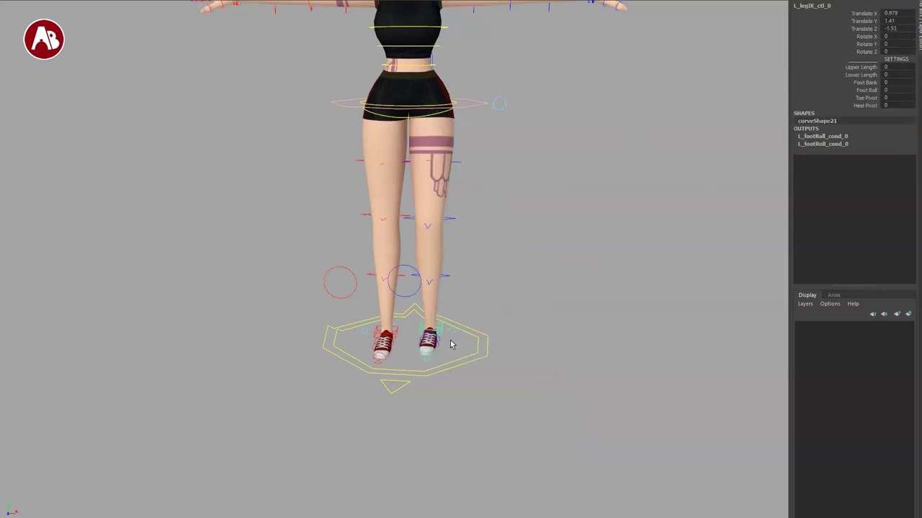
# Set the left leg's Bendy attribute to 0 as a test, and undo the change
pyautogui.click(454, 335)
pyautogui.keyDown('alt'); pyautogui.moveTo(582, 313); pyautogui.dragTo(529, 301); pyautogui.keyUp('alt')
pyautogui.click(861, 29)
pyautogui.moveTo(533, 209); pyautogui.dragTo(509, 210, button='middle')
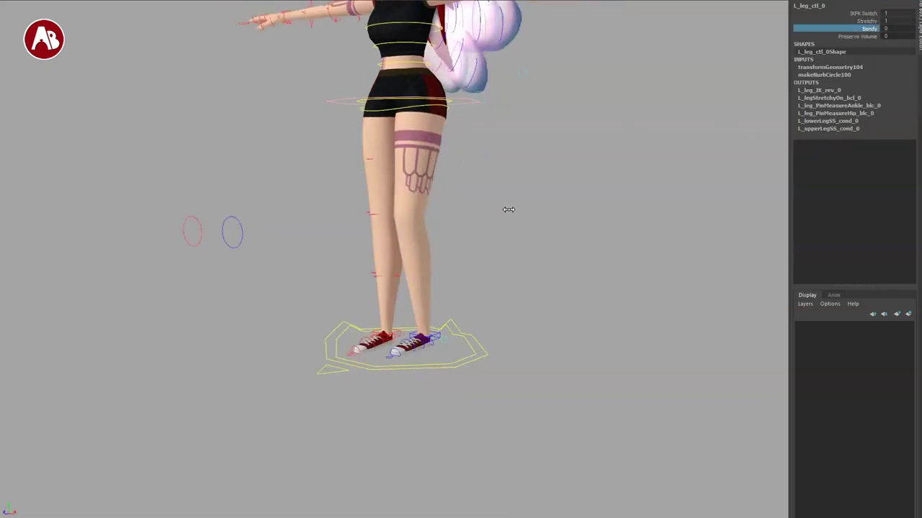
pyautogui.hotkey('ctrl', 'z')
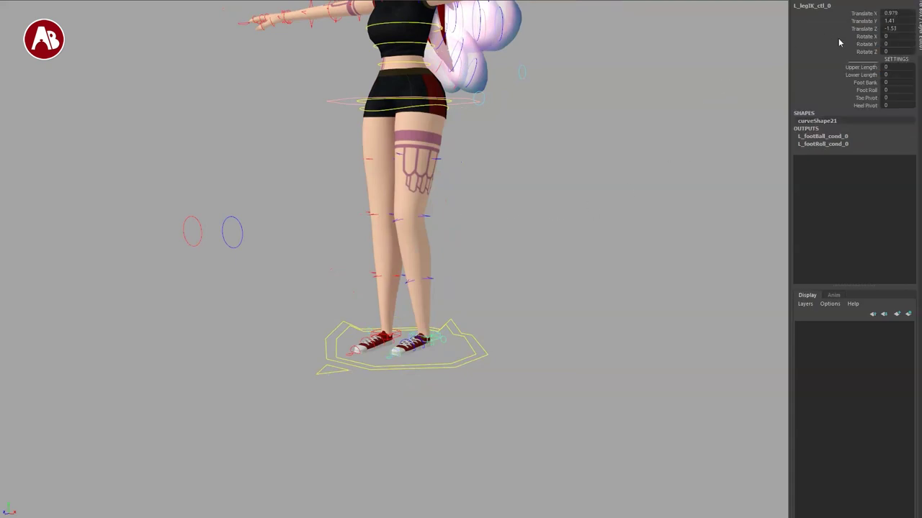
# Select the Preserve Volume attribute on the left leg's settings control, and undo the selection
pyautogui.click(448, 340)
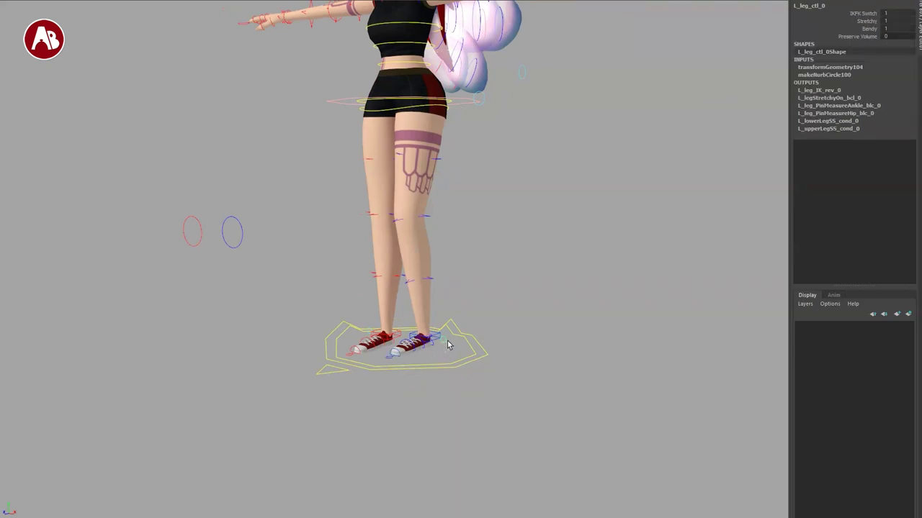
pyautogui.click(858, 36)
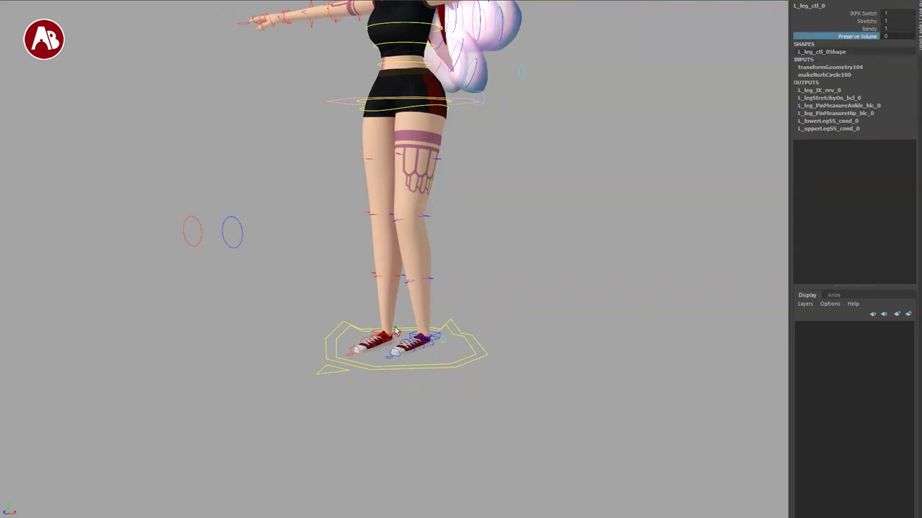
pyautogui.hotkey('ctrl', 'z')
pyautogui.hotkey('ctrl', 'z')
# Test rotating the heel and toe controls along the left foot, undoing each change
pyautogui.click(393, 369)
pyautogui.keyDown('alt'); pyautogui.moveTo(390, 383); pyautogui.dragTo(375, 303); pyautogui.keyUp('alt')
pyautogui.keyDown('alt'); pyautogui.moveTo(375, 304); pyautogui.dragTo(476, 421, button='right'); pyautogui.keyUp('alt')
pyautogui.keyDown('alt'); pyautogui.moveTo(475, 421); pyautogui.dragTo(391, 375); pyautogui.keyUp('alt')
pyautogui.keyDown('alt'); pyautogui.moveTo(391, 374); pyautogui.dragTo(378, 244, button='middle'); pyautogui.keyUp('alt')
pyautogui.keyDown('alt'); pyautogui.moveTo(378, 245); pyautogui.dragTo(482, 399, button='right'); pyautogui.keyUp('alt')
pyautogui.keyDown('alt'); pyautogui.moveTo(482, 399); pyautogui.dragTo(428, 432); pyautogui.keyUp('alt')
pyautogui.click(513, 275)
pyautogui.keyDown('alt'); pyautogui.moveTo(512, 348); pyautogui.dragTo(475, 288); pyautogui.keyUp('alt')
pyautogui.press('e')
pyautogui.moveTo(453, 196); pyautogui.dragTo(418, 287)
pyautogui.hotkey('ctrl', 'z')
pyautogui.moveTo(385, 247); pyautogui.dragTo(421, 316)
pyautogui.hotkey('ctrl', 'z')
pyautogui.press('w')
pyautogui.hotkey('ctrl', 'z')
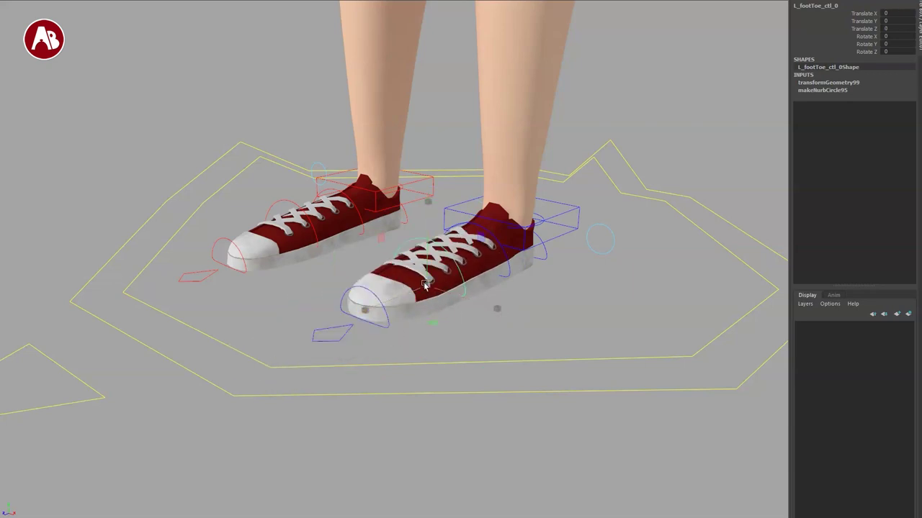
# Test rotating the left toe-tip control and moving the foot master control in front of it, undoing each change
pyautogui.moveTo(353, 324)
pyautogui.keyDown('alt'); pyautogui.mouseDown()
pyautogui.moveTo(298, 325)
pyautogui.moveTo(367, 342)
pyautogui.moveTo(343, 319)
pyautogui.mouseUp(); pyautogui.keyUp('alt')
pyautogui.press('e')
pyautogui.moveTo(350, 288); pyautogui.dragTo(335, 341)
pyautogui.hotkey('ctrl', 'z')
pyautogui.hotkey('ctrl', 'z')
pyautogui.press('q')
pyautogui.press('w')
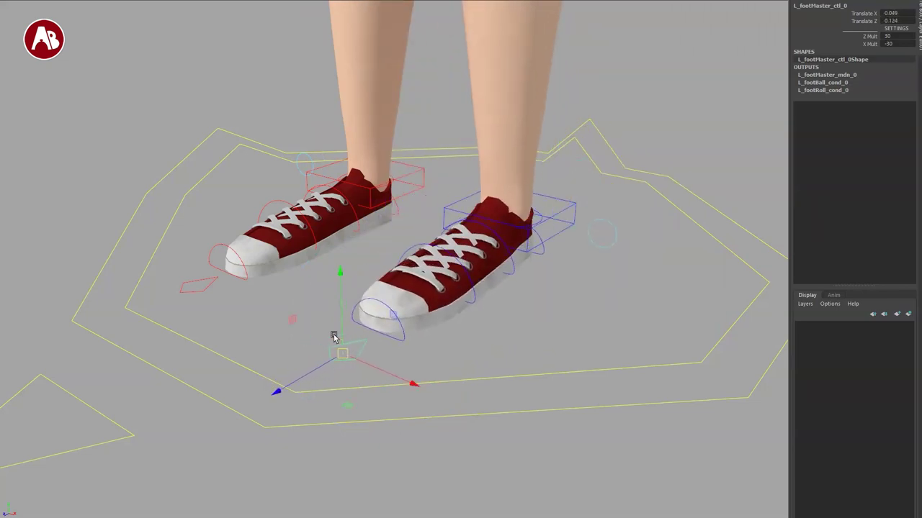
pyautogui.hotkey('ctrl', 'z')
# Test moving the bend control on the left calf in IK mode, undoing the change
pyautogui.press('q')
pyautogui.keyDown('alt'); pyautogui.moveTo(333, 338); pyautogui.dragTo(487, 416, button='middle'); pyautogui.keyUp('alt')
pyautogui.keyDown('alt'); pyautogui.moveTo(487, 415); pyautogui.dragTo(375, 366, button='right'); pyautogui.keyUp('alt')
pyautogui.keyDown('alt'); pyautogui.moveTo(374, 366); pyautogui.dragTo(402, 334); pyautogui.keyUp('alt')
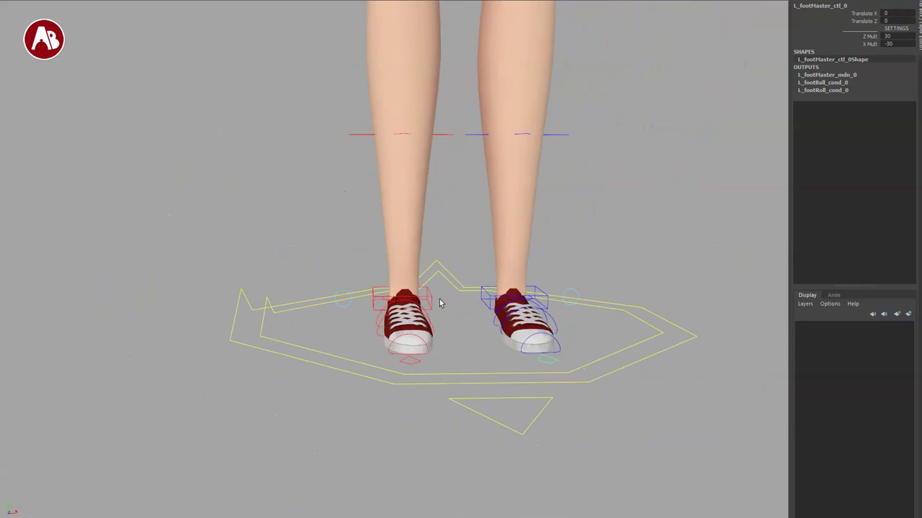
pyautogui.keyDown('alt'); pyautogui.moveTo(458, 144); pyautogui.dragTo(432, 185); pyautogui.keyUp('alt')
pyautogui.keyDown('alt'); pyautogui.moveTo(432, 185); pyautogui.dragTo(371, 387, button='middle'); pyautogui.keyUp('alt')
pyautogui.keyDown('alt'); pyautogui.moveTo(436, 379); pyautogui.dragTo(403, 425, button='middle'); pyautogui.keyUp('alt')
pyautogui.keyDown('alt'); pyautogui.moveTo(403, 425); pyautogui.dragTo(360, 378, button='right'); pyautogui.keyUp('alt')
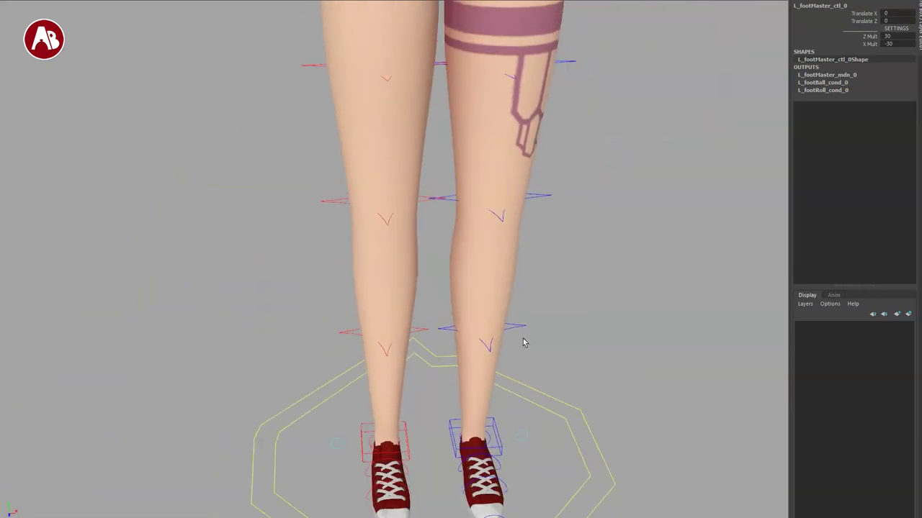
pyautogui.click(494, 345)
pyautogui.press('w')
pyautogui.moveTo(487, 326); pyautogui.dragTo(513, 317)
pyautogui.hotkey('ctrl', 'z')
pyautogui.press('q')
# Test rotating the hips control, undoing the change
pyautogui.keyDown('alt'); pyautogui.moveTo(487, 263); pyautogui.dragTo(450, 282); pyautogui.keyUp('alt')
pyautogui.keyDown('alt'); pyautogui.moveTo(450, 283); pyautogui.dragTo(457, 456, button='middle'); pyautogui.keyUp('alt')
pyautogui.keyDown('alt'); pyautogui.moveTo(464, 263); pyautogui.dragTo(448, 252); pyautogui.keyUp('alt')
pyautogui.keyDown('alt'); pyautogui.moveTo(448, 252); pyautogui.dragTo(438, 379, button='middle'); pyautogui.keyUp('alt')
pyautogui.keyDown('alt'); pyautogui.moveTo(465, 353); pyautogui.dragTo(452, 379); pyautogui.keyUp('alt')
pyautogui.keyDown('alt'); pyautogui.moveTo(411, 337); pyautogui.dragTo(378, 309, button='right'); pyautogui.keyUp('alt')
pyautogui.keyDown('alt'); pyautogui.moveTo(475, 318); pyautogui.dragTo(437, 309, button='middle'); pyautogui.keyUp('alt')
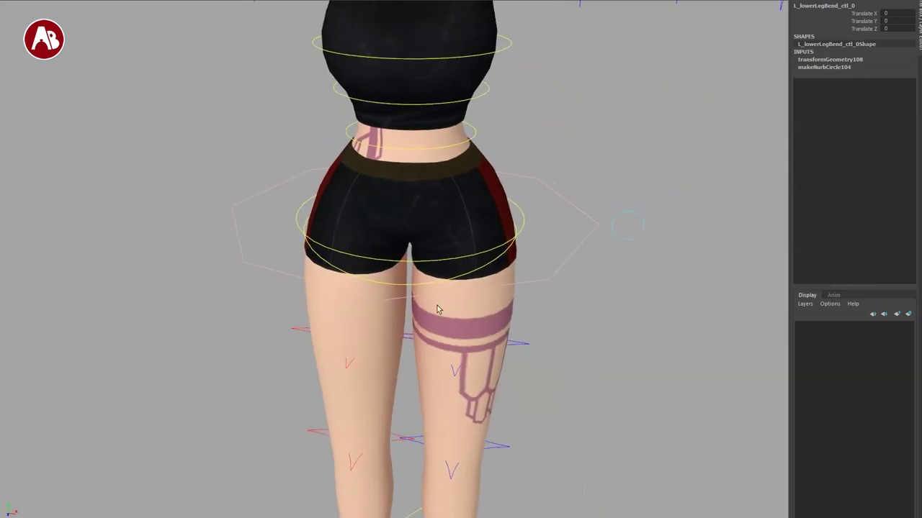
pyautogui.click(306, 245)
pyautogui.keyDown('alt'); pyautogui.moveTo(329, 296); pyautogui.dragTo(332, 275); pyautogui.keyUp('alt')
pyautogui.keyDown('alt'); pyautogui.moveTo(437, 246); pyautogui.dragTo(457, 271, button='middle'); pyautogui.keyUp('alt')
pyautogui.press('e')
pyautogui.moveTo(464, 136); pyautogui.dragTo(440, 159)
pyautogui.hotkey('ctrl', 'z')
# Test scaling the hips control along different axes, undoing each change
pyautogui.press('r')
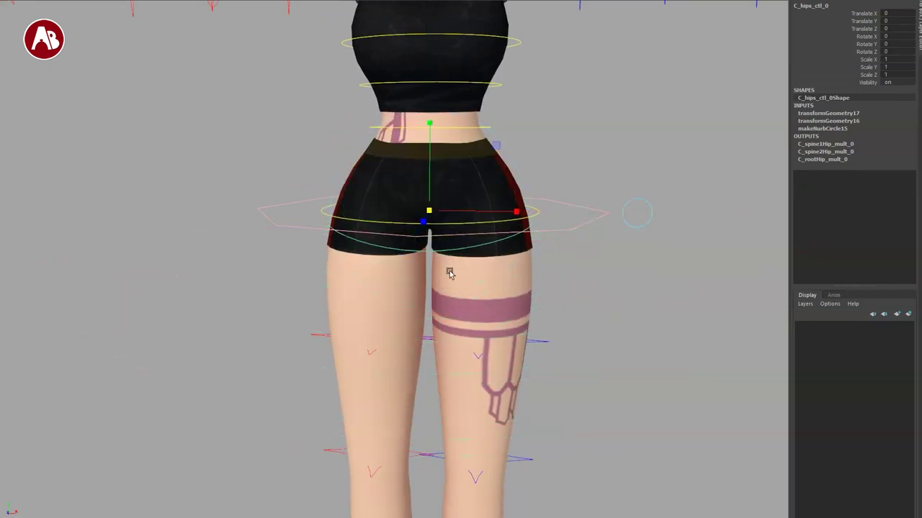
pyautogui.moveTo(423, 221); pyautogui.dragTo(431, 254)
pyautogui.hotkey('ctrl', 'z')
pyautogui.keyDown('alt'); pyautogui.moveTo(519, 289); pyautogui.dragTo(419, 288); pyautogui.keyUp('alt')
pyautogui.moveTo(294, 211); pyautogui.dragTo(298, 277)
pyautogui.keyDown('alt'); pyautogui.moveTo(299, 277); pyautogui.dragTo(377, 295); pyautogui.keyUp('alt')
pyautogui.hotkey('ctrl', 'z')
# Test lowering the body with the root FK control to about Translate X -3.2, Y -27.6, Z 9.2
pyautogui.scroll(-2, 341, 232)
pyautogui.click(347, 225)
pyautogui.moveTo(428, 226); pyautogui.dragTo(366, 300)
pyautogui.press('e')
pyautogui.scroll(-5, 349, 304)
pyautogui.scroll(-1, 349, 304)
pyautogui.hotkey('ctrl', 'z')
pyautogui.press('w')
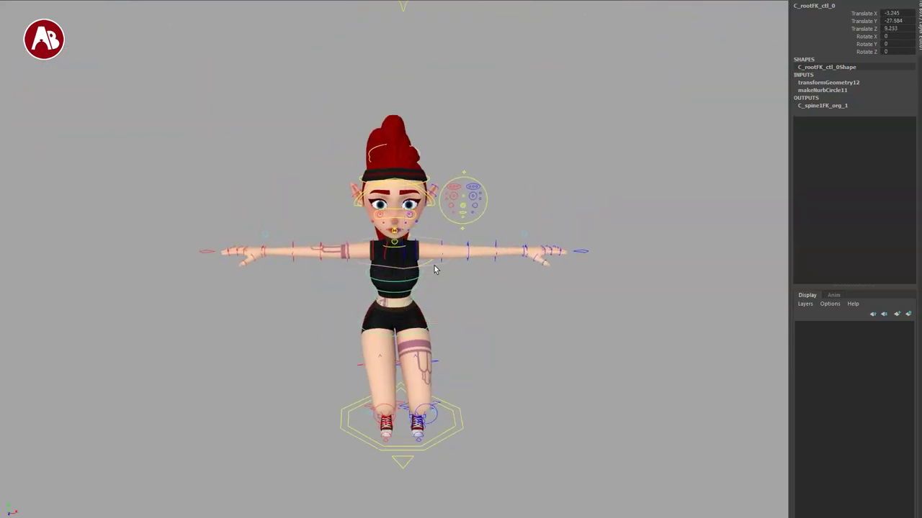
# Test rotating the body from the lowered root pose, and undo the root control changes
pyautogui.press('e')
pyautogui.moveTo(396, 167); pyautogui.dragTo(389, 216)
pyautogui.hotkey('ctrl', 'z')
pyautogui.press('q')
pyautogui.hotkey('ctrl', 'z')
pyautogui.hotkey('ctrl', 'z')
pyautogui.hotkey('ctrl', 'z')
pyautogui.hotkey('ctrl', 'z')
pyautogui.hotkey('ctrl', 'z')
pyautogui.hotkey('ctrl', 'z')
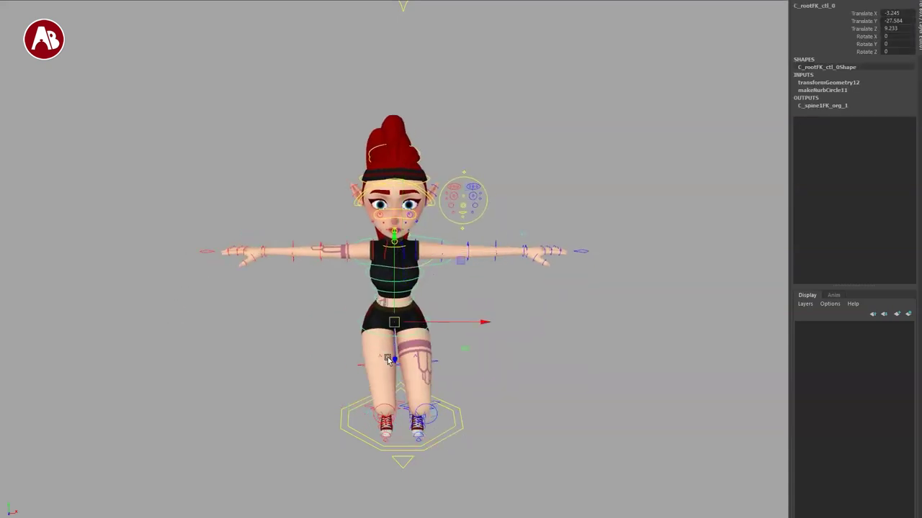
# Switch the spine to IK by setting IKFK Switch to 1 on the settings control beside the hips
pyautogui.keyDown('alt'); pyautogui.moveTo(462, 270); pyautogui.dragTo(470, 270); pyautogui.keyUp('alt')
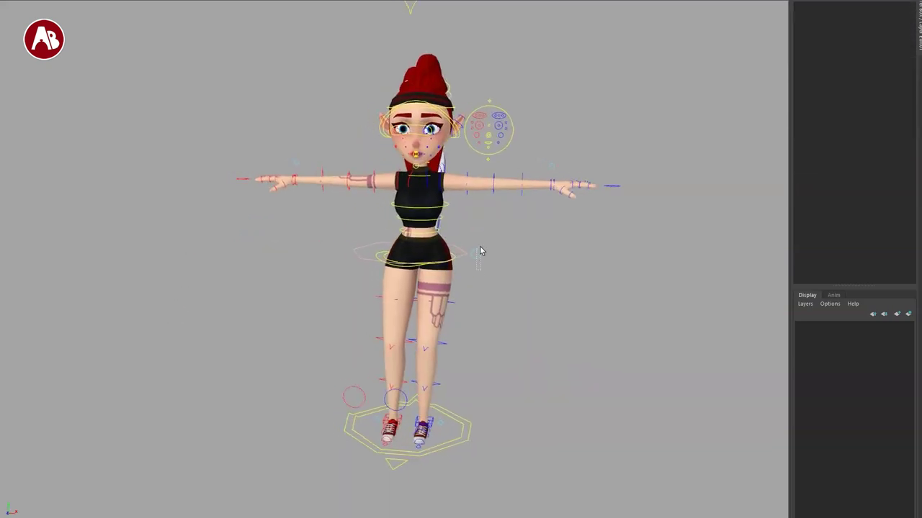
pyautogui.click(480, 249)
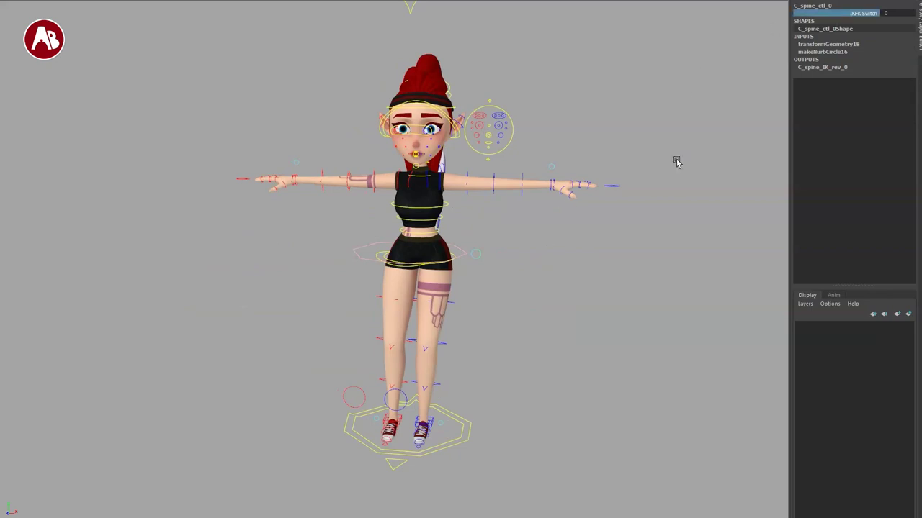
pyautogui.moveTo(543, 288); pyautogui.dragTo(676, 303, button='middle')
pyautogui.keyDown('alt'); pyautogui.moveTo(450, 354); pyautogui.dragTo(519, 299); pyautogui.keyUp('alt')
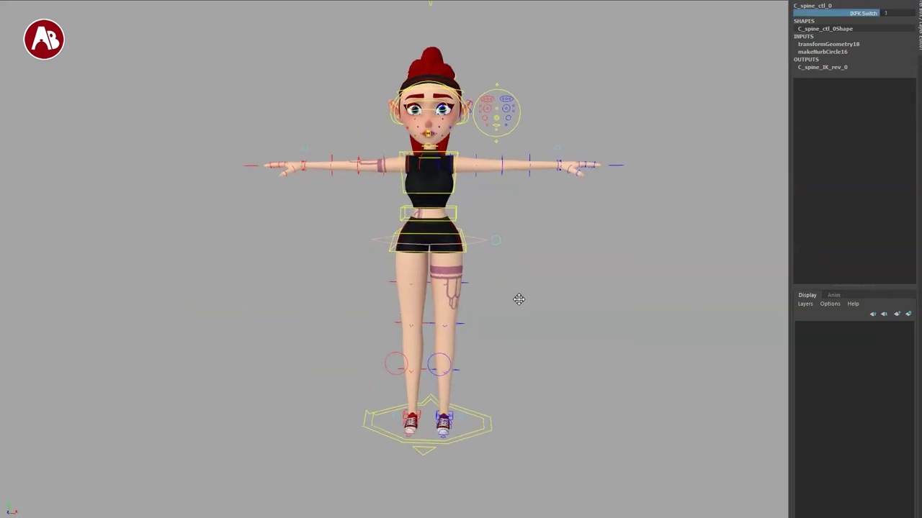
pyautogui.keyDown('alt'); pyautogui.moveTo(518, 299); pyautogui.dragTo(529, 307, button='right'); pyautogui.keyUp('alt')
# Test moving and rotating the controls around the hips in spine IK mode, undoing each change
pyautogui.click(481, 249)
pyautogui.keyDown('alt'); pyautogui.moveTo(461, 367); pyautogui.dragTo(490, 393, button='right'); pyautogui.keyUp('alt')
pyautogui.press('w')
pyautogui.moveTo(438, 242); pyautogui.dragTo(480, 295)
pyautogui.hotkey('ctrl', 'z')
pyautogui.click(520, 245)
pyautogui.press('e')
pyautogui.moveTo(429, 239); pyautogui.dragTo(485, 210)
pyautogui.hotkey('ctrl', 'z')
pyautogui.hotkey('ctrl', 'z')
pyautogui.press('q')
# Test the IK waist control and the rotation and movement of the IK chest control, undoing each change
pyautogui.click(448, 209)
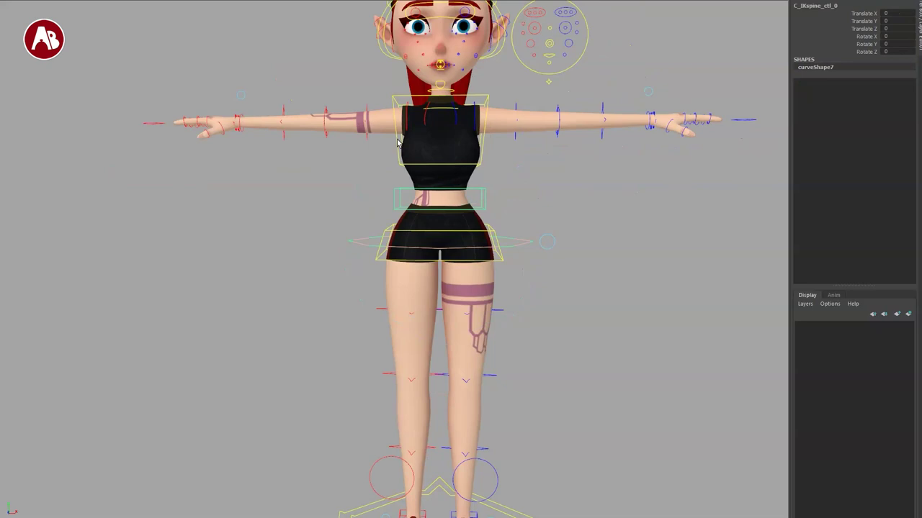
pyautogui.press('e')
pyautogui.moveTo(434, 152)
pyautogui.mouseDown()
pyautogui.moveTo(443, 189)
pyautogui.moveTo(430, 115)
pyautogui.moveTo(425, 174)
pyautogui.moveTo(454, 154)
pyautogui.moveTo(426, 158)
pyautogui.mouseUp()
pyautogui.hotkey('ctrl', 'z')
pyautogui.press('w')
pyautogui.keyDown('alt'); pyautogui.moveTo(529, 209); pyautogui.dragTo(403, 225); pyautogui.keyUp('alt')
pyautogui.moveTo(303, 173); pyautogui.dragTo(299, 175)
pyautogui.hotkey('ctrl', 'z')
pyautogui.hotkey('ctrl', 'z')
# Return the spine to FK by setting IKFK Switch to 0 on the spine settings control
pyautogui.keyDown('alt'); pyautogui.moveTo(348, 293); pyautogui.dragTo(484, 283); pyautogui.keyUp('alt')
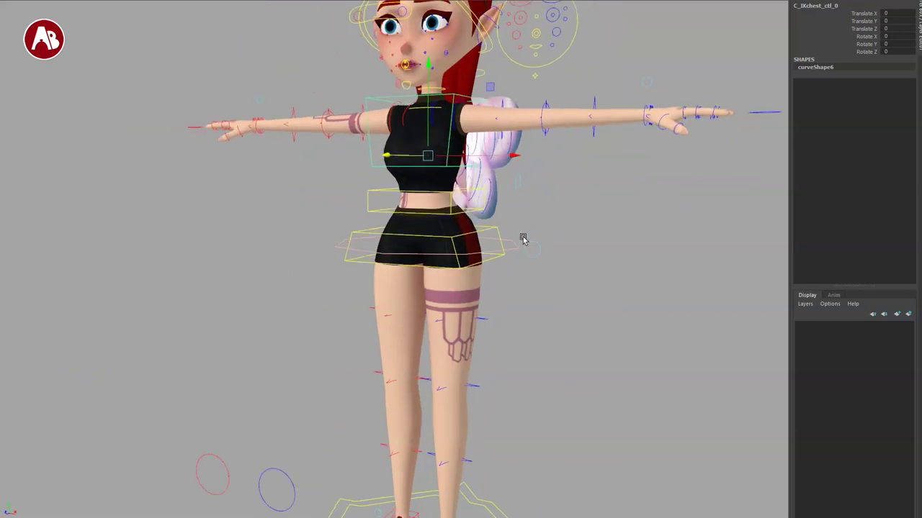
pyautogui.click(527, 244)
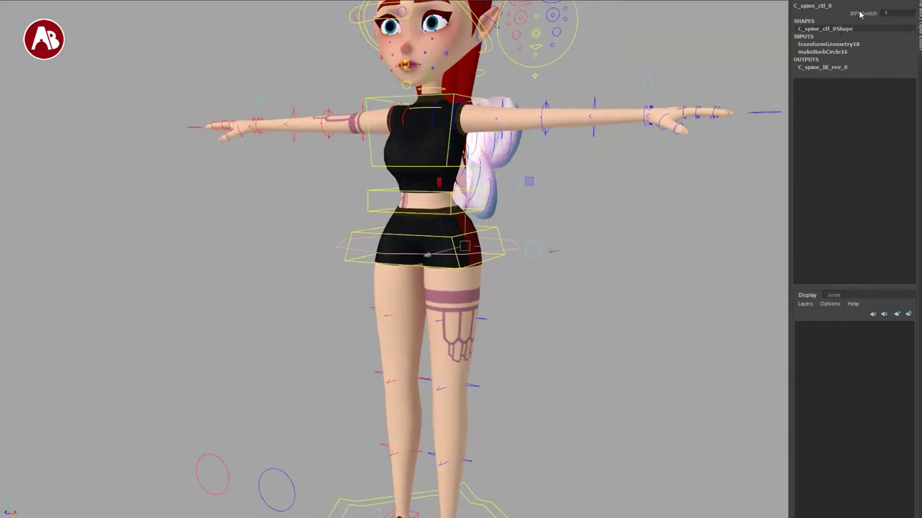
pyautogui.click(861, 15)
pyautogui.moveTo(539, 259); pyautogui.dragTo(510, 260, button='middle')
pyautogui.keyDown('alt'); pyautogui.moveTo(358, 280); pyautogui.dragTo(405, 326); pyautogui.keyUp('alt')
pyautogui.keyDown('alt'); pyautogui.moveTo(405, 281); pyautogui.dragTo(370, 263, button='middle'); pyautogui.keyUp('alt')
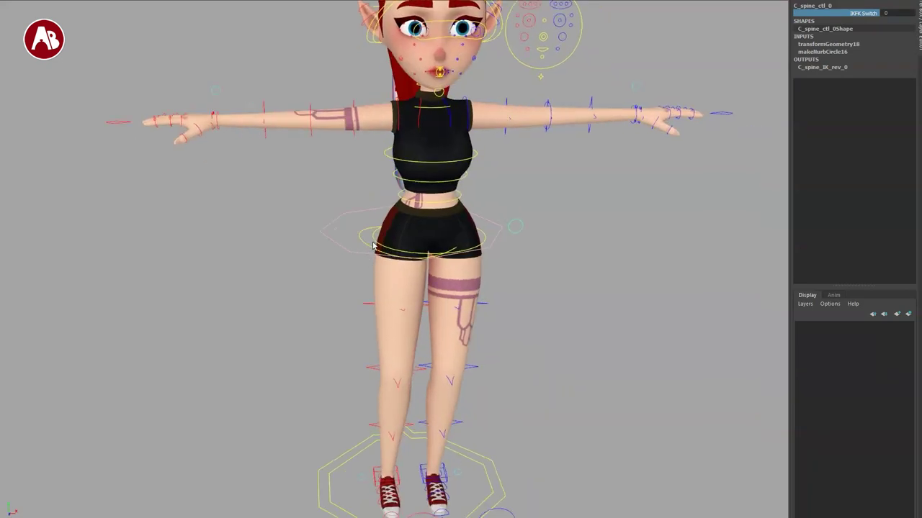
# Reset the root FK control's Translate X, Y and Z values, and deselect it
pyautogui.click(373, 246)
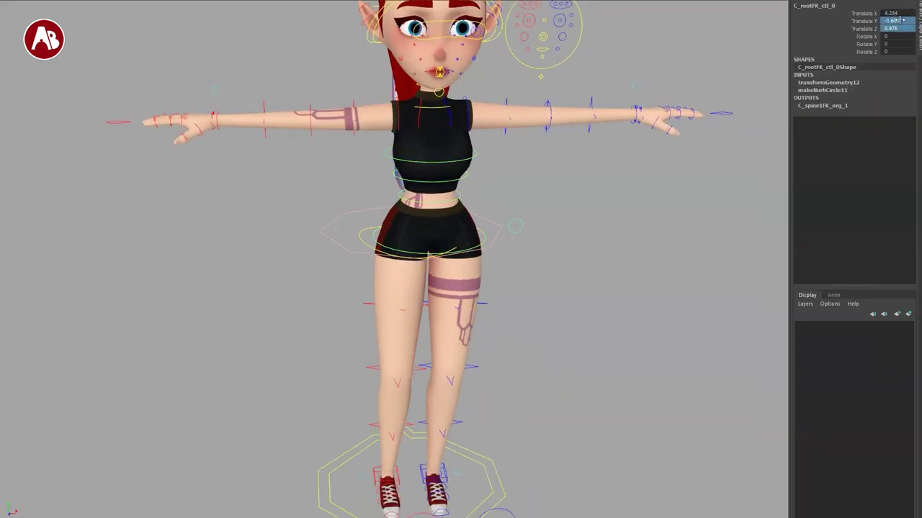
pyautogui.press('Return')
pyautogui.click(556, 261)
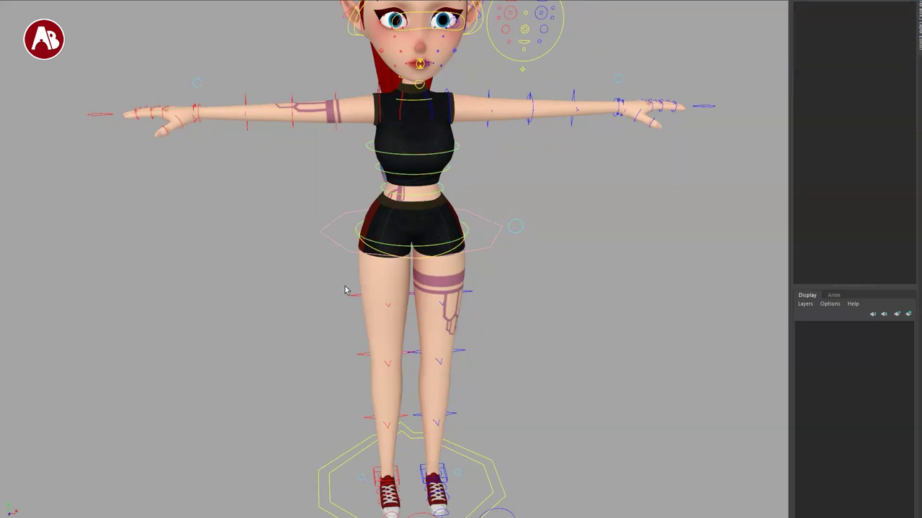
# Rotate the spine and chest FK controls together to about X 14.1, Y -10.7, Z -18.3
pyautogui.click(372, 250)
pyautogui.keyDown('alt'); pyautogui.moveTo(388, 303); pyautogui.dragTo(373, 288); pyautogui.keyUp('alt')
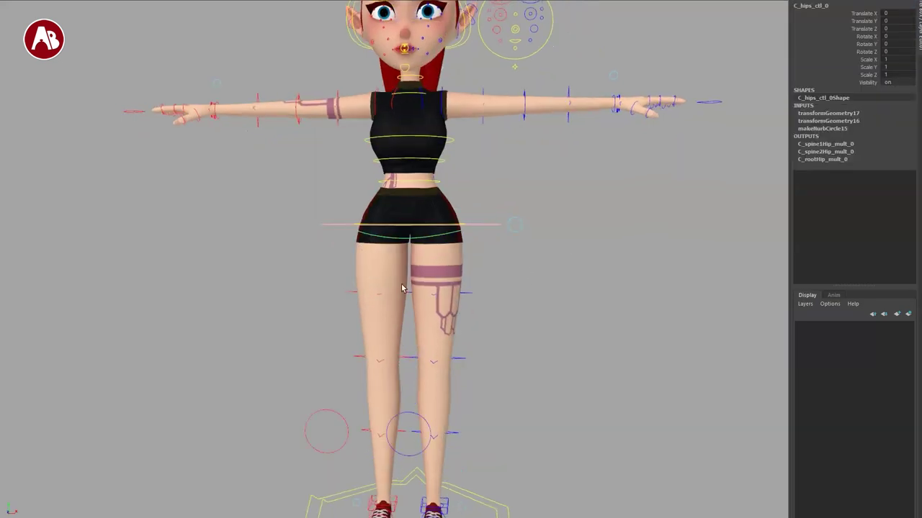
pyautogui.click(377, 173)
pyautogui.keyDown('shift'); pyautogui.click(376, 140); pyautogui.keyUp('shift')
pyautogui.press('e')
pyautogui.moveTo(409, 143)
pyautogui.mouseDown()
pyautogui.moveTo(368, 165)
pyautogui.moveTo(414, 196)
pyautogui.moveTo(422, 151)
pyautogui.mouseUp()
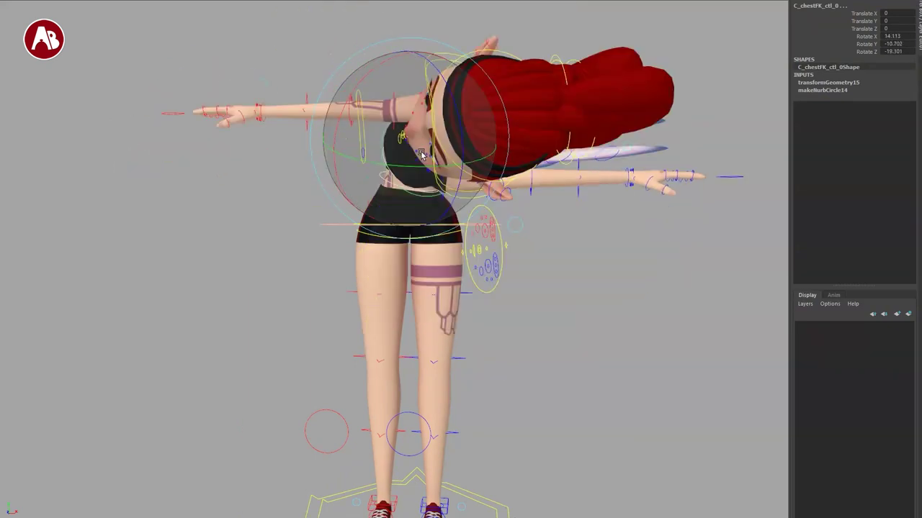
# Undo the combined rotation of the spine and chest FK controls
pyautogui.hotkey('ctrl', 'z')
pyautogui.hotkey('ctrl', 'z')
pyautogui.hotkey('ctrl', 'z')
pyautogui.press('q')
# Test the left clavicle control at the upper chest and undo the change
pyautogui.keyDown('alt'); pyautogui.moveTo(378, 248); pyautogui.dragTo(397, 324, button='middle'); pyautogui.keyUp('alt')
pyautogui.keyDown('alt'); pyautogui.moveTo(374, 351); pyautogui.dragTo(394, 330); pyautogui.keyUp('alt')
pyautogui.keyDown('alt'); pyautogui.moveTo(404, 243); pyautogui.dragTo(362, 300, button='middle'); pyautogui.keyUp('alt')
pyautogui.keyDown('alt'); pyautogui.moveTo(361, 300); pyautogui.dragTo(432, 390, button='right'); pyautogui.keyUp('alt')
pyautogui.keyDown('alt'); pyautogui.moveTo(459, 344); pyautogui.dragTo(430, 303, button='right'); pyautogui.keyUp('alt')
pyautogui.keyDown('alt'); pyautogui.moveTo(430, 304); pyautogui.dragTo(468, 337, button='middle'); pyautogui.keyUp('alt')
pyautogui.keyDown('alt'); pyautogui.moveTo(468, 337); pyautogui.dragTo(478, 335); pyautogui.keyUp('alt')
pyautogui.keyDown('alt'); pyautogui.moveTo(444, 308); pyautogui.dragTo(493, 445, button='right'); pyautogui.keyUp('alt')
pyautogui.keyDown('alt'); pyautogui.moveTo(494, 446); pyautogui.dragTo(477, 322); pyautogui.keyUp('alt')
pyautogui.click(464, 266)
pyautogui.click(462, 321)
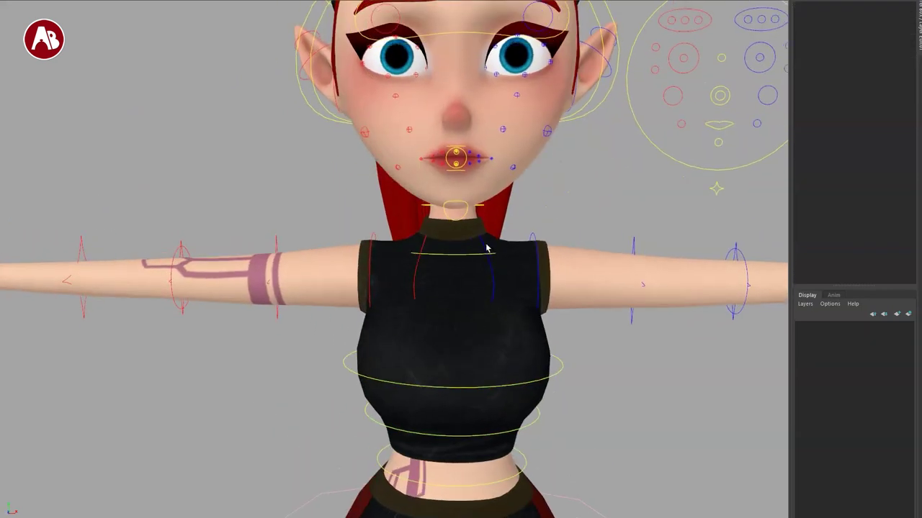
pyautogui.click(486, 249)
pyautogui.moveTo(486, 189); pyautogui.dragTo(520, 220)
pyautogui.hotkey('ctrl', 'z')
pyautogui.press('q')
# Test the rotation of the left shoulder FK control and undo it
pyautogui.click(534, 238)
pyautogui.click(539, 250)
pyautogui.press('e')
pyautogui.keyDown('alt'); pyautogui.moveTo(545, 255); pyautogui.dragTo(360, 252, button='right'); pyautogui.keyUp('alt')
pyautogui.keyDown('alt'); pyautogui.moveTo(394, 267); pyautogui.dragTo(318, 279, button='middle'); pyautogui.keyUp('alt')
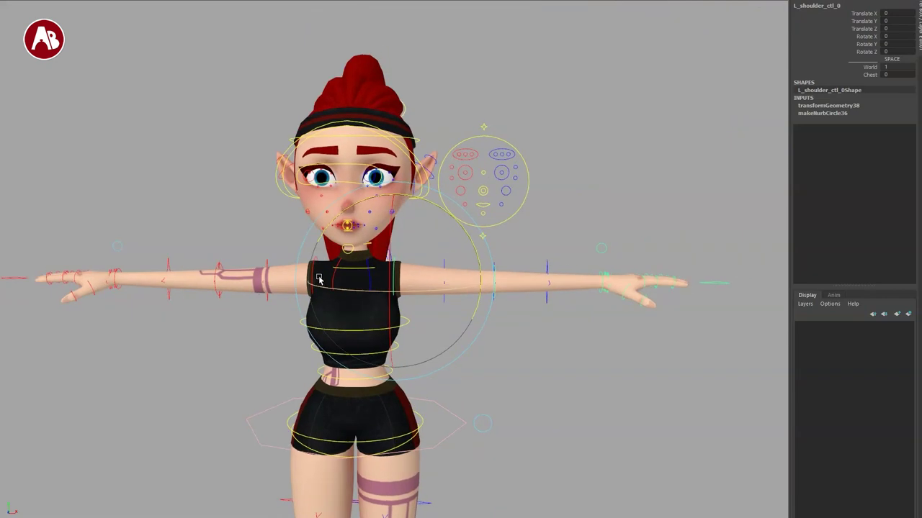
pyautogui.moveTo(434, 203); pyautogui.dragTo(413, 204)
pyautogui.hotkey('ctrl', 'z')
pyautogui.press('q')
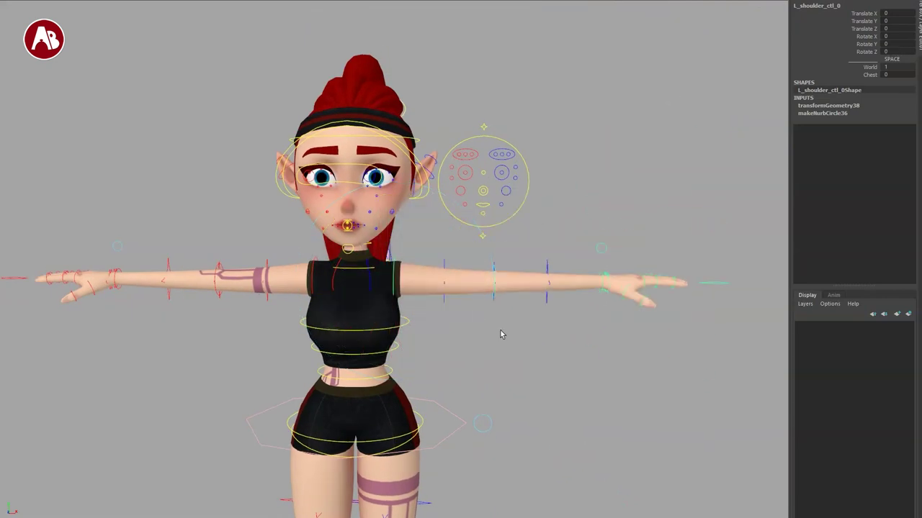
# Move the left upper arm bend control to Translate Z -4.331 to test the arm's bending
pyautogui.keyDown('alt'); pyautogui.moveTo(500, 333); pyautogui.dragTo(487, 351); pyautogui.keyUp('alt')
pyautogui.moveTo(447, 313); pyautogui.dragTo(447, 310)
pyautogui.press('w')
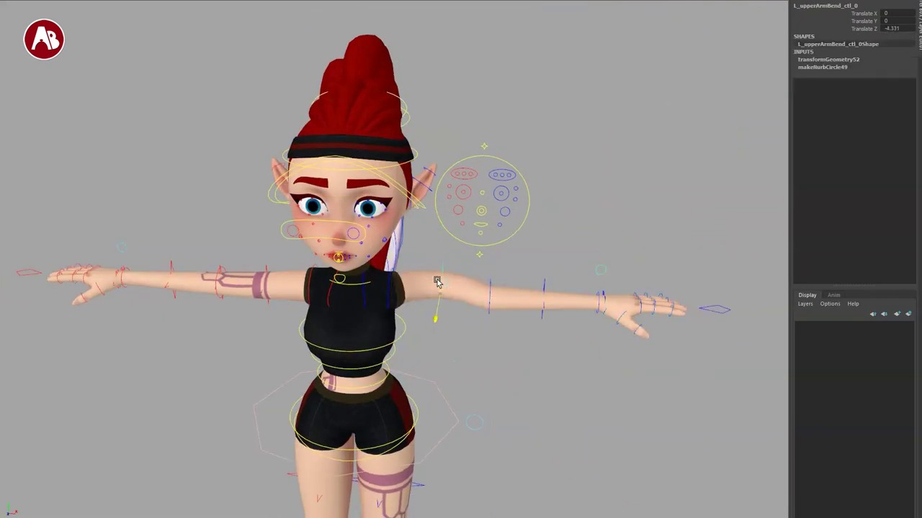
# Test rotating the left elbow FK control to about X 15.8, Y -3.8, Z 13.1, and deselect it
pyautogui.moveTo(539, 326)
pyautogui.keyDown('alt'); pyautogui.mouseDown()
pyautogui.moveTo(479, 356)
pyautogui.moveTo(452, 304)
pyautogui.mouseUp(); pyautogui.keyUp('alt')
pyautogui.press('4')
pyautogui.press('6')
pyautogui.keyDown('alt'); pyautogui.moveTo(452, 305); pyautogui.dragTo(471, 403, button='right'); pyautogui.keyUp('alt')
pyautogui.press('4')
pyautogui.keyDown('alt'); pyautogui.moveTo(472, 403); pyautogui.dragTo(417, 446, button='middle'); pyautogui.keyUp('alt')
pyautogui.moveTo(417, 403)
pyautogui.keyDown('alt'); pyautogui.mouseDown()
pyautogui.moveTo(406, 377)
pyautogui.moveTo(446, 252)
pyautogui.mouseUp(); pyautogui.keyUp('alt')
pyautogui.moveTo(483, 300); pyautogui.dragTo(474, 329)
pyautogui.press('q')
pyautogui.click(489, 260)
pyautogui.press('w')
pyautogui.press('e')
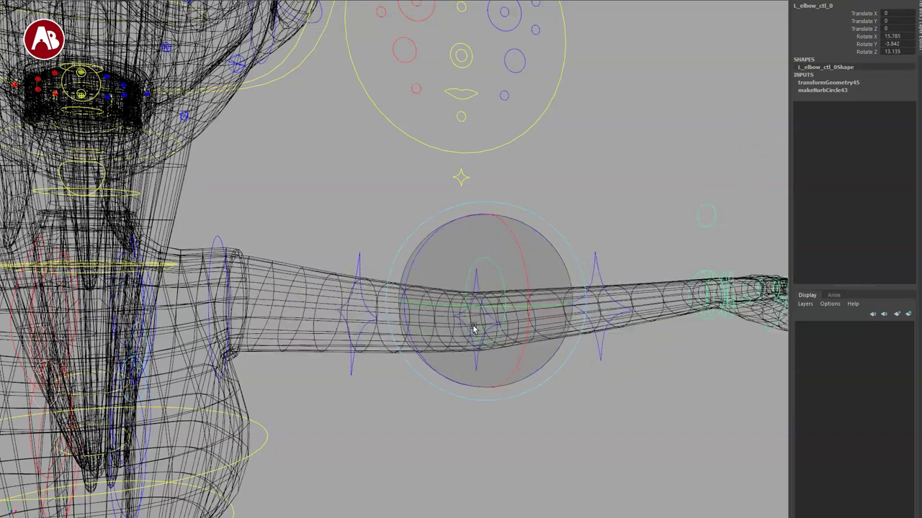
pyautogui.click(445, 450)
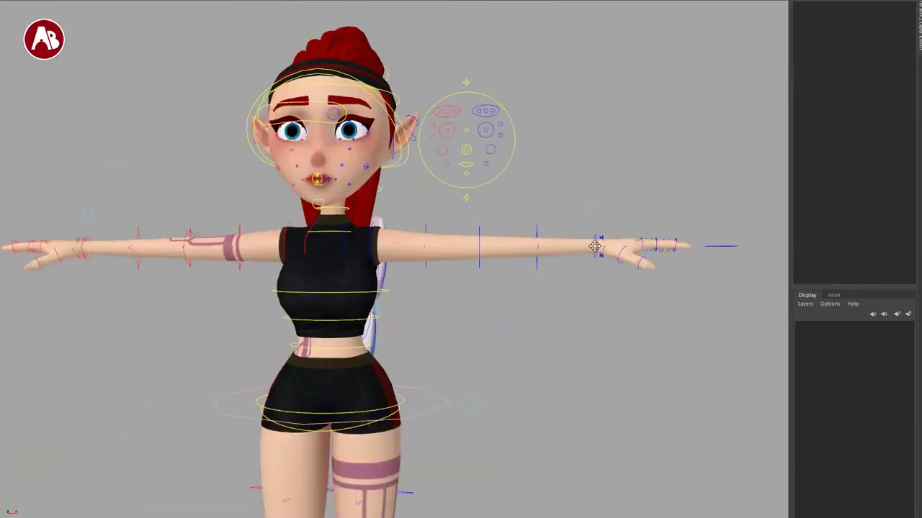
# Switch the left arm to IK by setting IKFK Switch to 1 on the arm settings control
pyautogui.keyDown('alt'); pyautogui.moveTo(595, 246); pyautogui.dragTo(633, 179, button='middle'); pyautogui.keyUp('alt')
pyautogui.keyDown('alt'); pyautogui.moveTo(633, 178); pyautogui.dragTo(600, 186); pyautogui.keyUp('alt')
pyautogui.moveTo(657, 200); pyautogui.dragTo(658, 200)
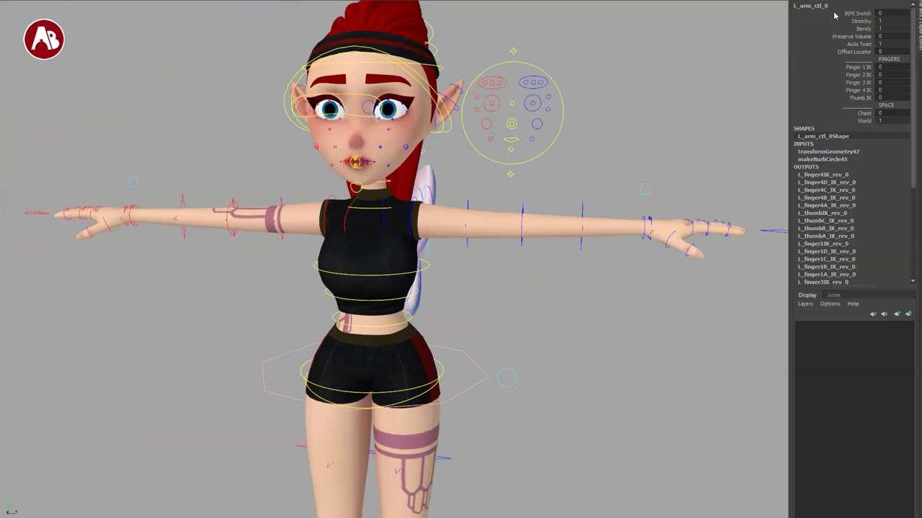
pyautogui.keyDown('alt'); pyautogui.moveTo(617, 281); pyautogui.dragTo(610, 289); pyautogui.keyUp('alt')
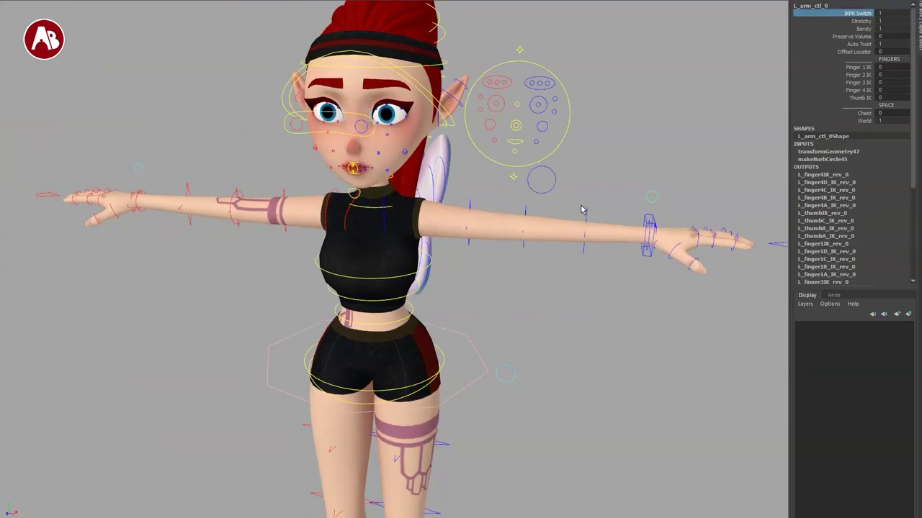
# Test the left IK wrist and elbow pole controls with Elbow Pin set to 1, undoing the changes
pyautogui.click(642, 256)
pyautogui.moveTo(650, 232); pyautogui.dragTo(581, 275)
pyautogui.moveTo(565, 168); pyautogui.dragTo(551, 186)
pyautogui.moveTo(580, 139); pyautogui.dragTo(753, 166, button='middle')
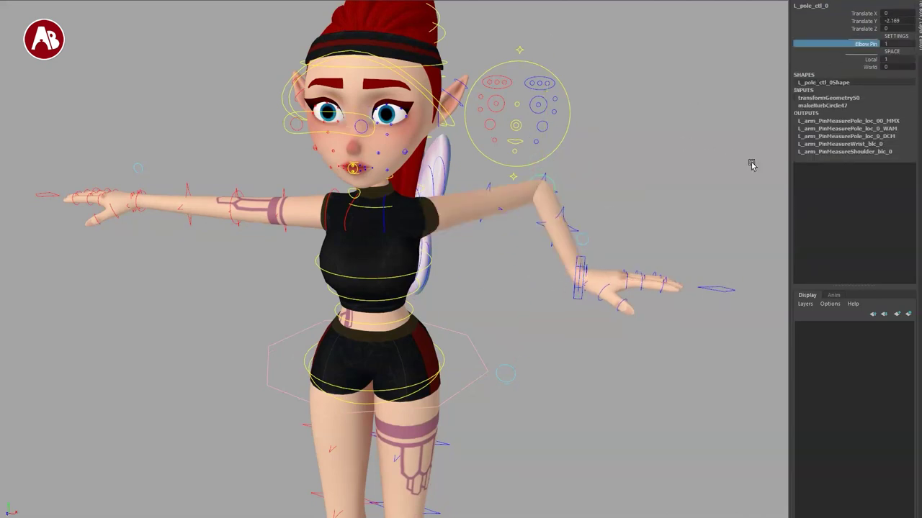
pyautogui.hotkey('ctrl', 'z')
pyautogui.click(577, 280)
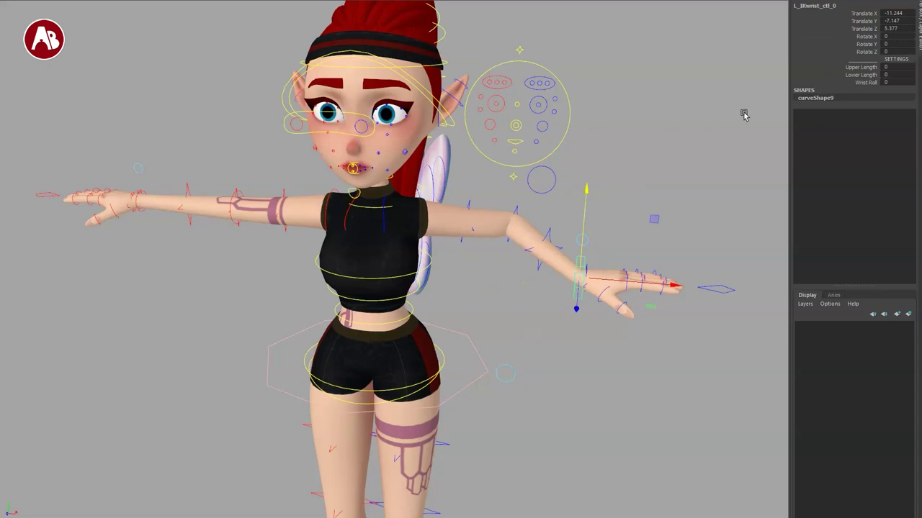
pyautogui.hotkey('ctrl', 'z')
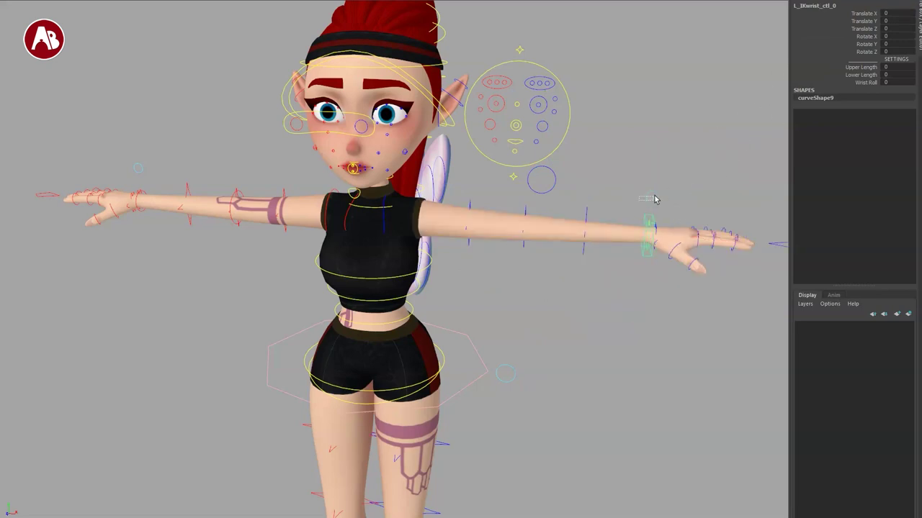
# Test the left arm settings by switching Finger 1 to 4 IK and Thumb IK to 1 and back to 0
pyautogui.moveTo(654, 197); pyautogui.dragTo(657, 200)
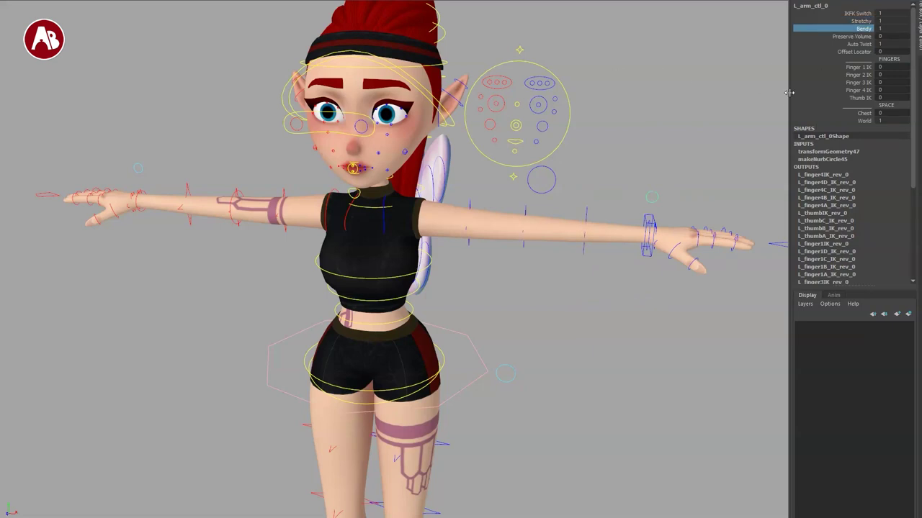
pyautogui.hotkey('ctrl', 'z')
pyautogui.moveTo(636, 179); pyautogui.dragTo(666, 207)
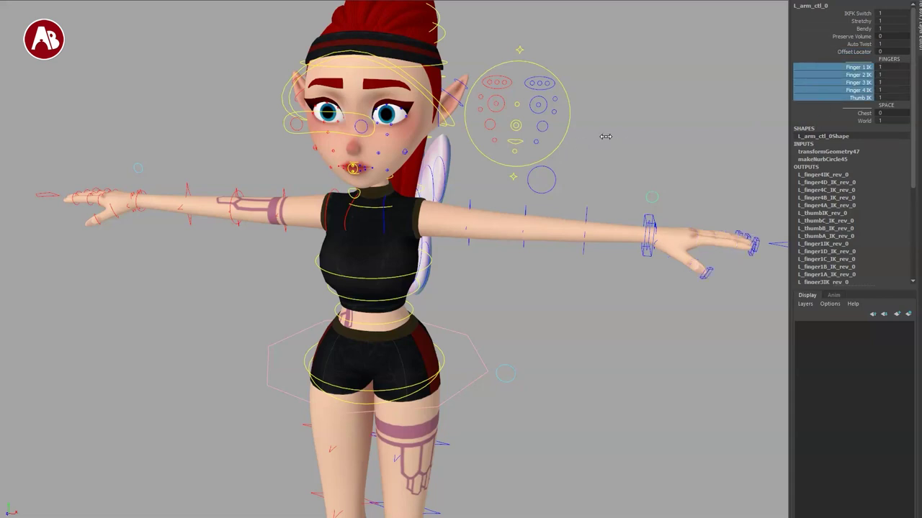
pyautogui.keyDown('alt'); pyautogui.moveTo(702, 173); pyautogui.dragTo(530, 162); pyautogui.keyUp('alt')
pyautogui.keyDown('alt'); pyautogui.moveTo(529, 162); pyautogui.dragTo(581, 222, button='right'); pyautogui.keyUp('alt')
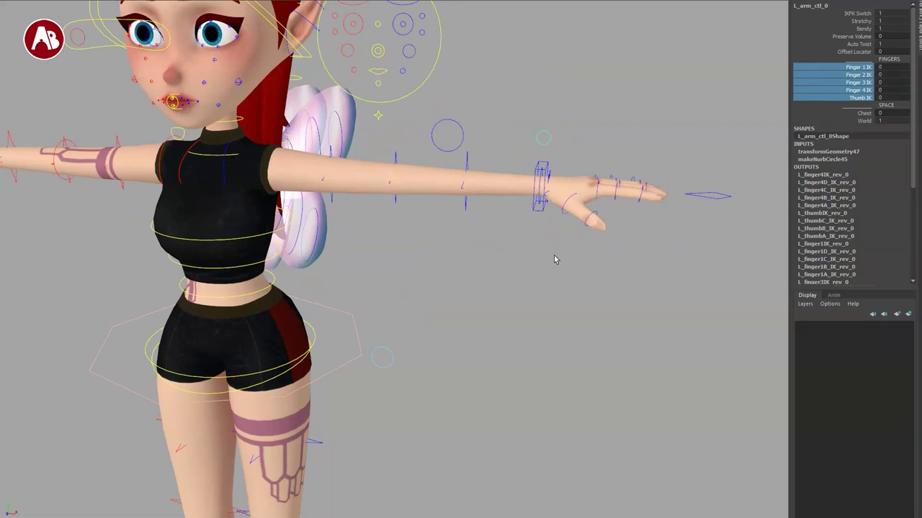
# Test the left IK wrist control and its sub control, undoing each change
pyautogui.click(538, 210)
pyautogui.keyDown('alt'); pyautogui.moveTo(562, 274); pyautogui.dragTo(381, 265); pyautogui.keyUp('alt')
pyautogui.keyDown('alt'); pyautogui.moveTo(381, 266); pyautogui.dragTo(523, 254, button='right'); pyautogui.keyUp('alt')
pyautogui.keyDown('alt'); pyautogui.moveTo(524, 253); pyautogui.dragTo(458, 316, button='middle'); pyautogui.keyUp('alt')
pyautogui.moveTo(509, 214); pyautogui.dragTo(497, 269)
pyautogui.hotkey('ctrl', 'z')
pyautogui.click(506, 274)
pyautogui.press('e')
pyautogui.hotkey('ctrl', 'z')
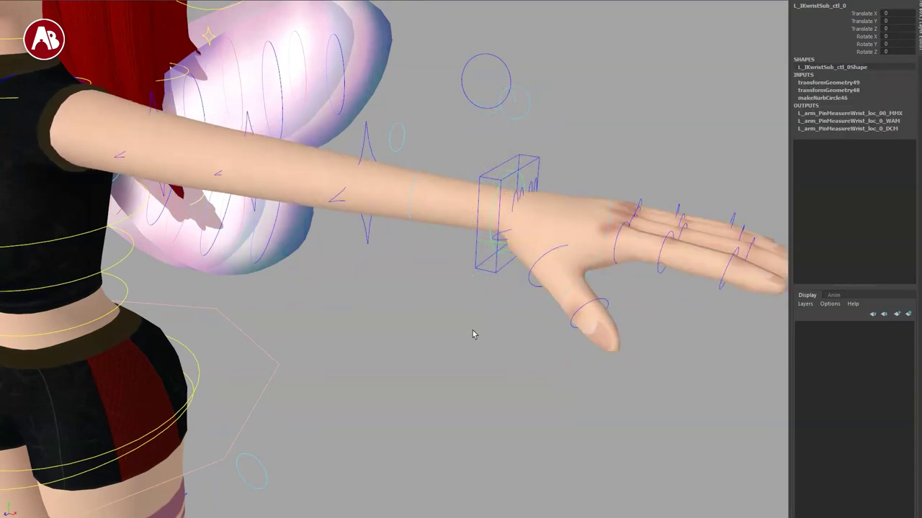
# Test moving the left IK wrist control in front of the body to about X -17.8, Y 0.5, Z 18.6
pyautogui.keyDown('alt'); pyautogui.moveTo(473, 334); pyautogui.dragTo(432, 324, button='right'); pyautogui.keyUp('alt')
pyautogui.click(446, 275)
pyautogui.keyDown('alt'); pyautogui.moveTo(446, 276); pyautogui.dragTo(456, 392); pyautogui.keyUp('alt')
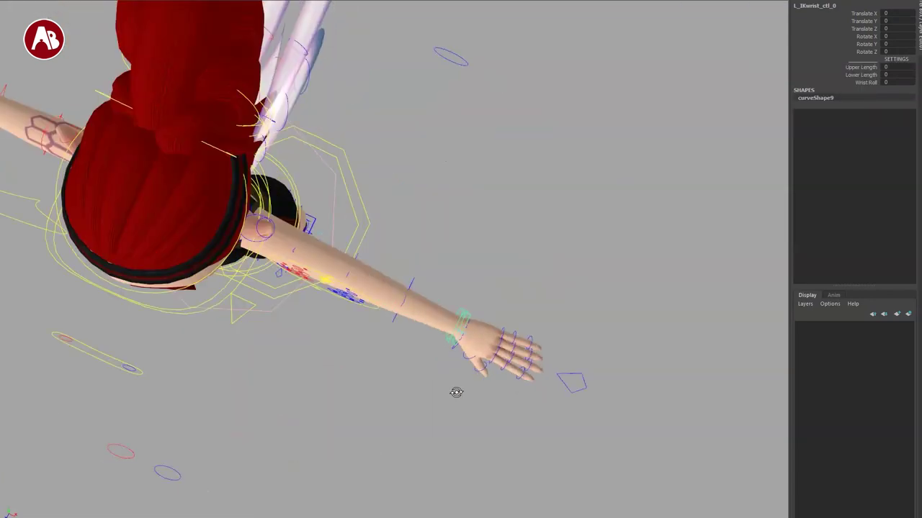
pyautogui.moveTo(450, 340); pyautogui.dragTo(315, 390)
pyautogui.keyDown('alt'); pyautogui.moveTo(381, 450); pyautogui.dragTo(541, 309, button='middle'); pyautogui.keyUp('alt')
pyautogui.keyDown('alt'); pyautogui.moveTo(535, 356); pyautogui.dragTo(611, 306); pyautogui.keyUp('alt')
pyautogui.press('q')
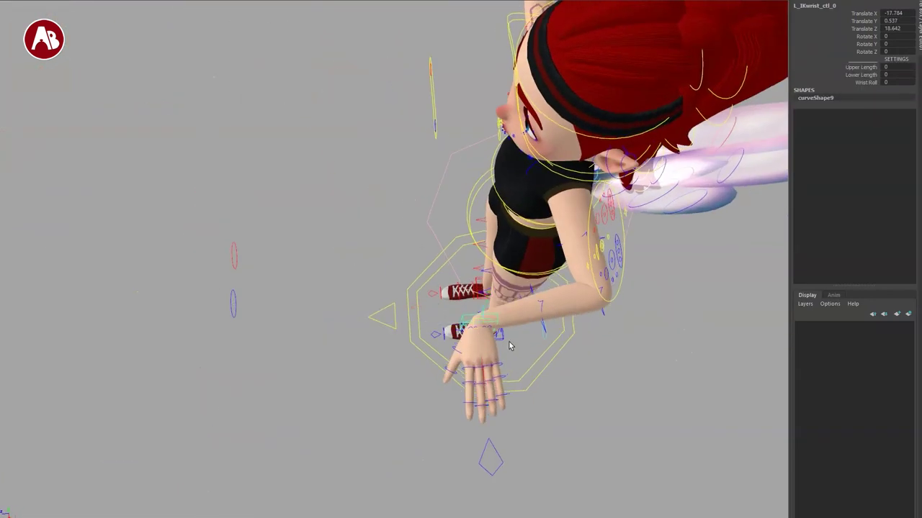
pyautogui.keyDown('alt'); pyautogui.moveTo(512, 346); pyautogui.dragTo(613, 336); pyautogui.keyUp('alt')
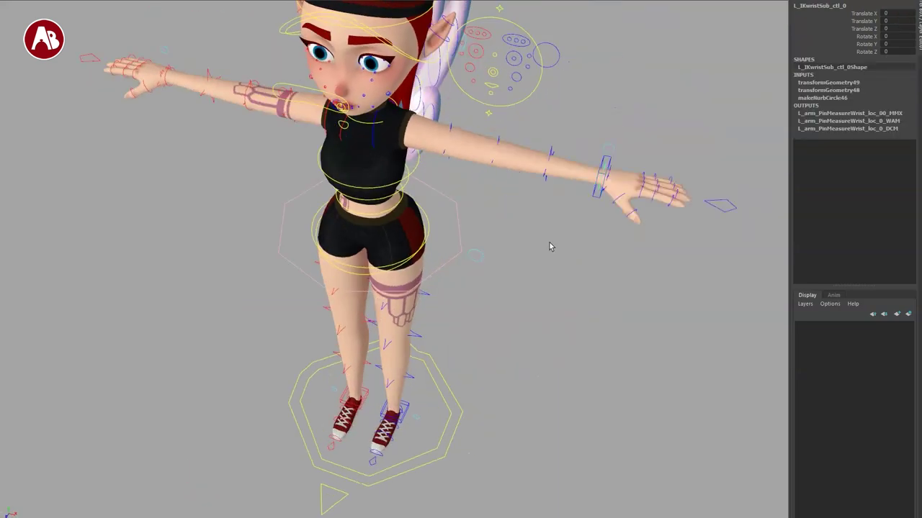
# Test the rotation of the left finger master control and undo it
pyautogui.keyDown('alt'); pyautogui.moveTo(550, 242); pyautogui.dragTo(417, 318, button='middle'); pyautogui.keyUp('alt')
pyautogui.keyDown('alt'); pyautogui.moveTo(398, 425); pyautogui.dragTo(462, 440, button='right'); pyautogui.keyUp('alt')
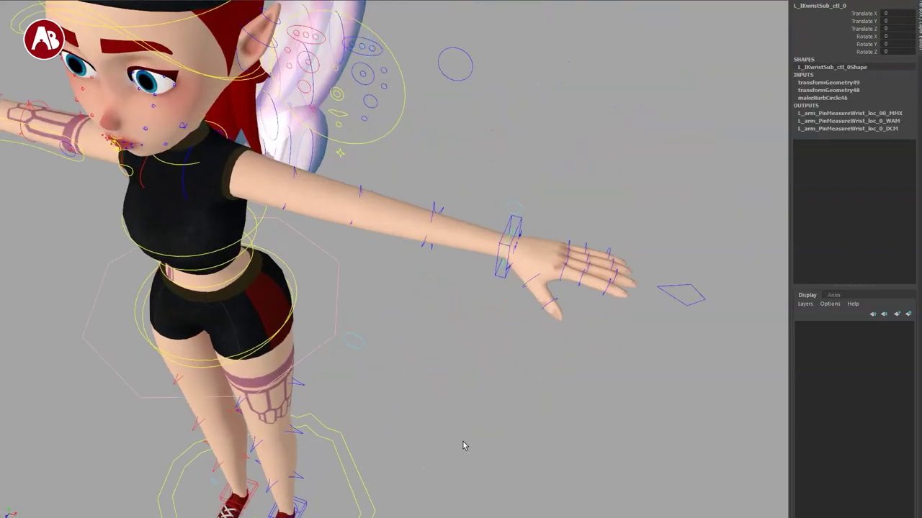
pyautogui.keyDown('alt'); pyautogui.moveTo(512, 401); pyautogui.dragTo(498, 370); pyautogui.keyUp('alt')
pyautogui.keyDown('alt'); pyautogui.moveTo(414, 300); pyautogui.dragTo(362, 288, button='middle'); pyautogui.keyUp('alt')
pyautogui.keyDown('alt'); pyautogui.moveTo(389, 316); pyautogui.dragTo(488, 373, button='right'); pyautogui.keyUp('alt')
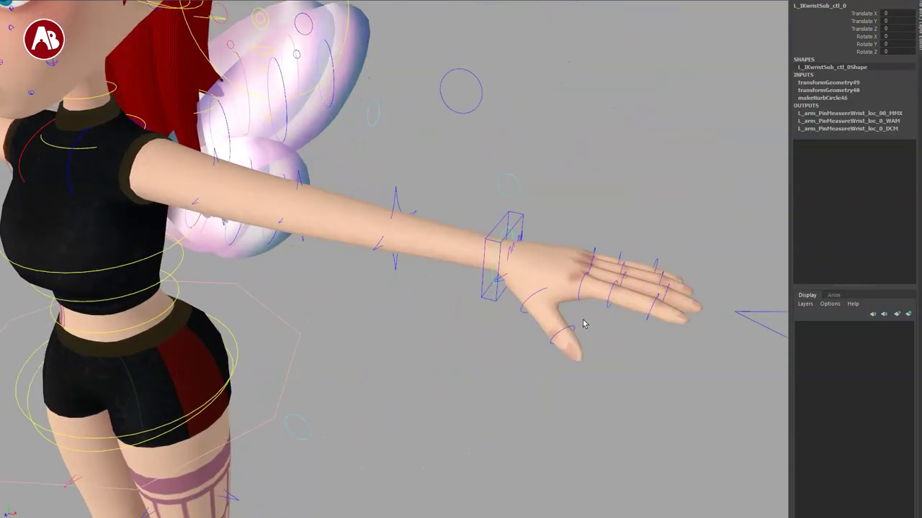
pyautogui.keyDown('alt'); pyautogui.moveTo(584, 322); pyautogui.dragTo(506, 298); pyautogui.keyUp('alt')
pyautogui.click(695, 311)
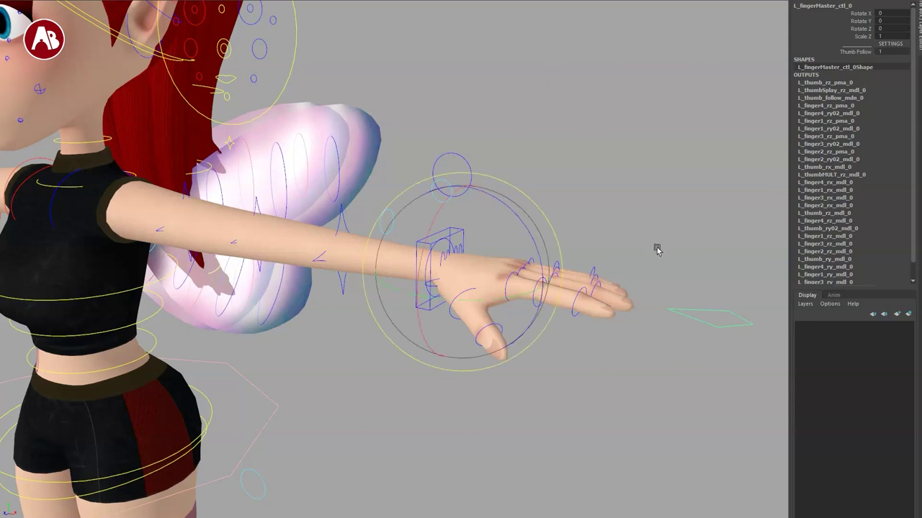
pyautogui.moveTo(545, 253)
pyautogui.mouseDown()
pyautogui.moveTo(525, 257)
pyautogui.moveTo(516, 220)
pyautogui.moveTo(467, 266)
pyautogui.moveTo(526, 224)
pyautogui.moveTo(540, 185)
pyautogui.moveTo(530, 288)
pyautogui.moveTo(550, 261)
pyautogui.moveTo(532, 293)
pyautogui.moveTo(555, 334)
pyautogui.moveTo(574, 326)
pyautogui.mouseUp()
pyautogui.hotkey('ctrl', 'z')
pyautogui.hotkey('ctrl', 'z')
pyautogui.press('q')
# Test rotating all of the left hand's individual finger FK controls together, and undo the rotation
pyautogui.press('4')
pyautogui.moveTo(590, 247); pyautogui.dragTo(594, 246)
pyautogui.press('5')
pyautogui.press('6')
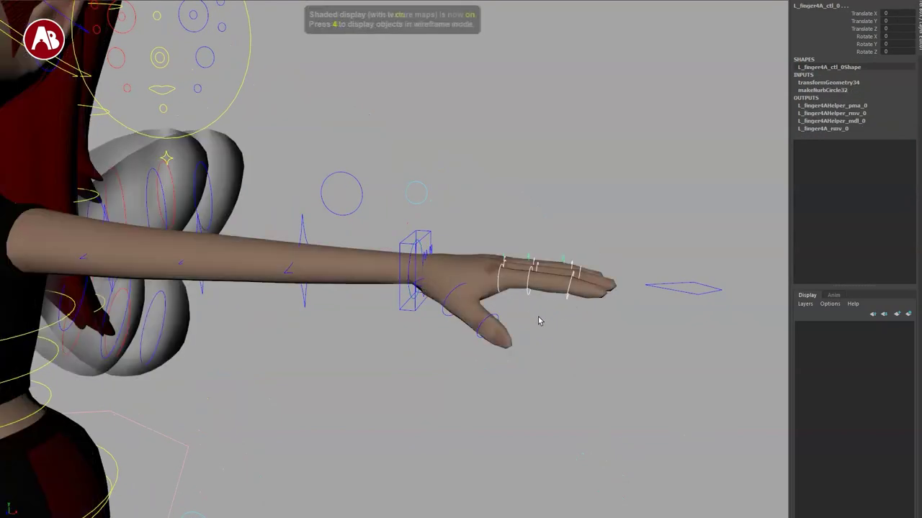
pyautogui.press('7')
pyautogui.press('e')
pyautogui.moveTo(547, 187)
pyautogui.mouseDown()
pyautogui.moveTo(570, 224)
pyautogui.moveTo(558, 268)
pyautogui.moveTo(560, 233)
pyautogui.mouseUp()
pyautogui.hotkey('ctrl', 'z')
pyautogui.press('q')
pyautogui.keyDown('alt'); pyautogui.moveTo(460, 342); pyautogui.dragTo(393, 368); pyautogui.keyUp('alt')
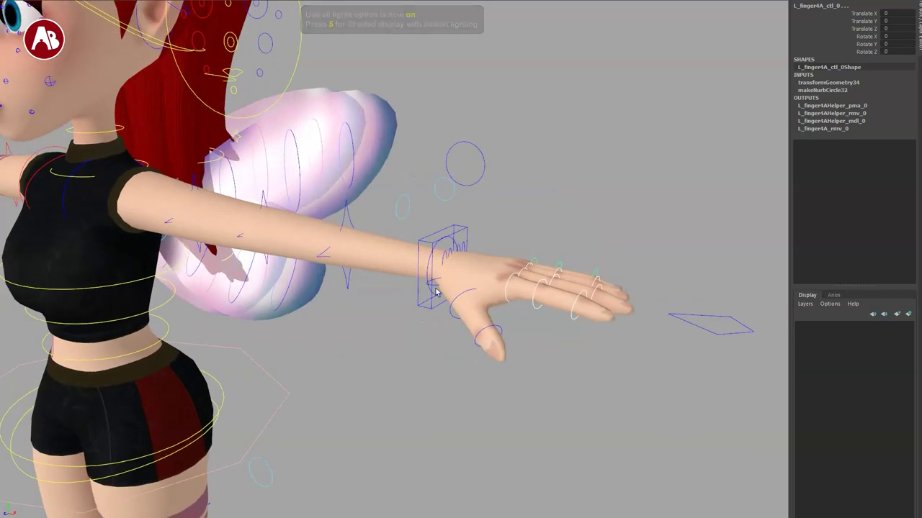
# Test rotating the left finger 4 base control to about X -6.8, Y -3.4, Z -6.5
pyautogui.click(443, 254)
pyautogui.hotkey('ctrl', 'z')
pyautogui.press('q')
pyautogui.moveTo(486, 221); pyautogui.dragTo(433, 310)
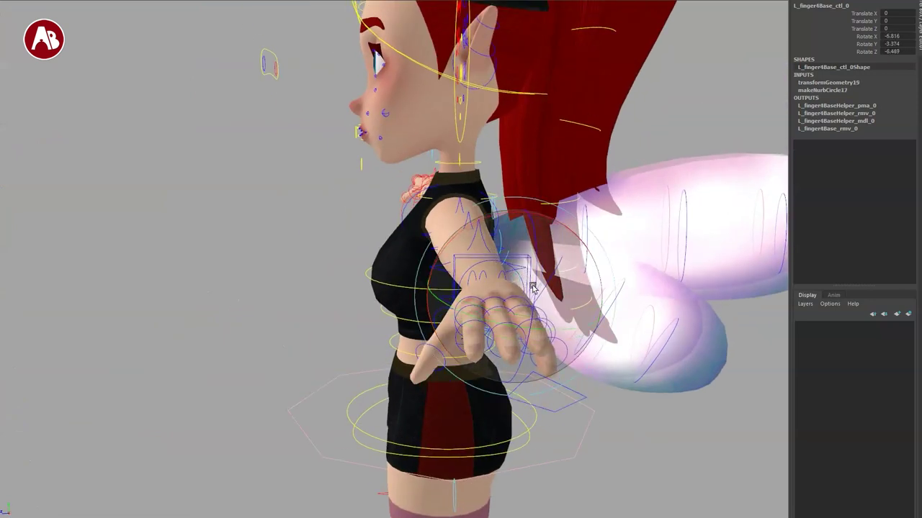
# Test the rotation of the neck control and undo it
pyautogui.keyDown('alt'); pyautogui.moveTo(383, 303); pyautogui.dragTo(447, 334); pyautogui.keyUp('alt')
pyautogui.keyDown('alt'); pyautogui.moveTo(476, 281); pyautogui.dragTo(759, 296, button='middle'); pyautogui.keyUp('alt')
pyautogui.keyDown('alt'); pyautogui.moveTo(759, 296); pyautogui.dragTo(353, 265, button='right'); pyautogui.keyUp('alt')
pyautogui.keyDown('alt'); pyautogui.moveTo(353, 265); pyautogui.dragTo(497, 238, button='middle'); pyautogui.keyUp('alt')
pyautogui.keyDown('alt'); pyautogui.moveTo(360, 306); pyautogui.dragTo(430, 333, button='right'); pyautogui.keyUp('alt')
pyautogui.keyDown('alt'); pyautogui.moveTo(431, 333); pyautogui.dragTo(440, 288); pyautogui.keyUp('alt')
pyautogui.keyDown('alt'); pyautogui.moveTo(440, 288); pyautogui.dragTo(467, 258, button='right'); pyautogui.keyUp('alt')
pyautogui.keyDown('alt'); pyautogui.moveTo(467, 258); pyautogui.dragTo(434, 280, button='middle'); pyautogui.keyUp('alt')
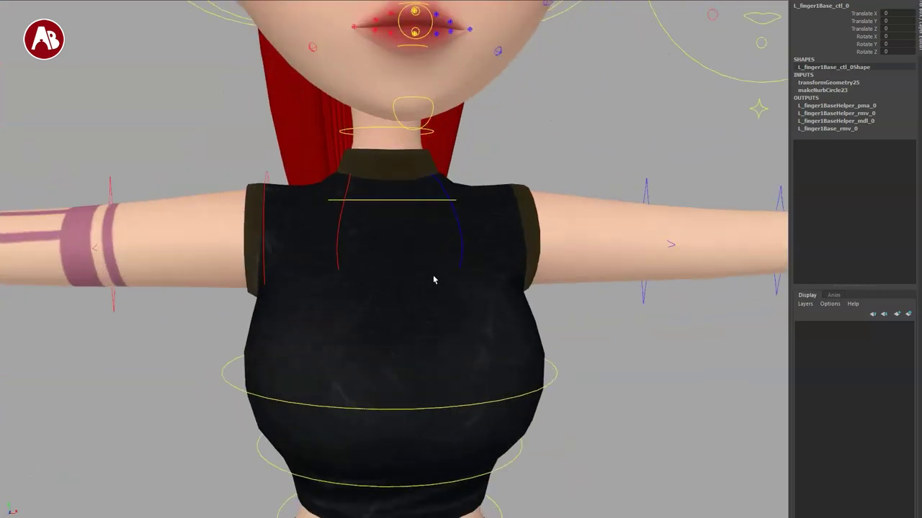
pyautogui.click(392, 201)
pyautogui.keyDown('alt'); pyautogui.moveTo(460, 306); pyautogui.dragTo(430, 311, button='right'); pyautogui.keyUp('alt')
pyautogui.keyDown('alt'); pyautogui.moveTo(431, 311); pyautogui.dragTo(442, 348, button='middle'); pyautogui.keyUp('alt')
pyautogui.keyDown('alt'); pyautogui.moveTo(442, 347); pyautogui.dragTo(452, 354); pyautogui.keyUp('alt')
pyautogui.keyDown('alt'); pyautogui.moveTo(451, 353); pyautogui.dragTo(382, 341, button='right'); pyautogui.keyUp('alt')
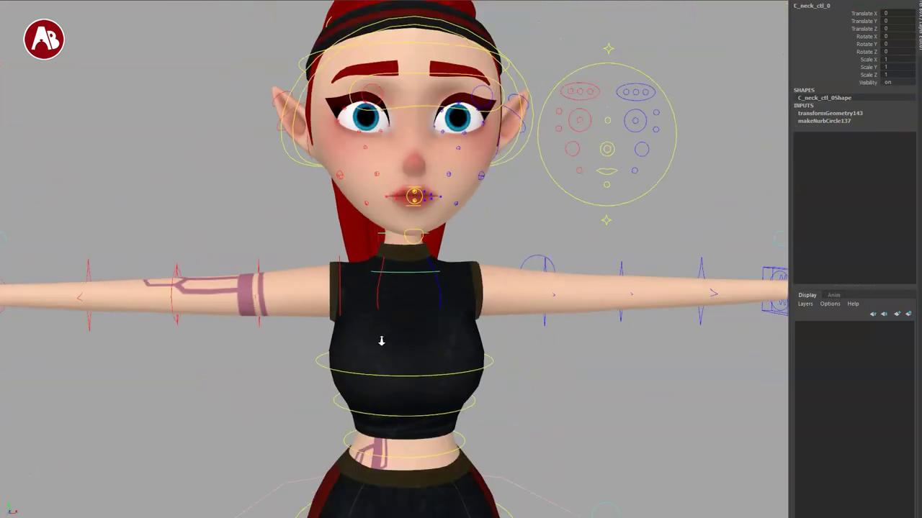
pyautogui.moveTo(384, 180); pyautogui.dragTo(421, 196)
pyautogui.moveTo(405, 215); pyautogui.dragTo(440, 241)
pyautogui.hotkey('ctrl', 'z')
# Test moving the neck control and scaling it uniformly to 0.846, undoing each change
pyautogui.keyDown('alt'); pyautogui.moveTo(461, 312); pyautogui.dragTo(392, 306); pyautogui.keyUp('alt')
pyautogui.press('w')
pyautogui.moveTo(499, 274); pyautogui.dragTo(523, 311)
pyautogui.hotkey('ctrl', 'z')
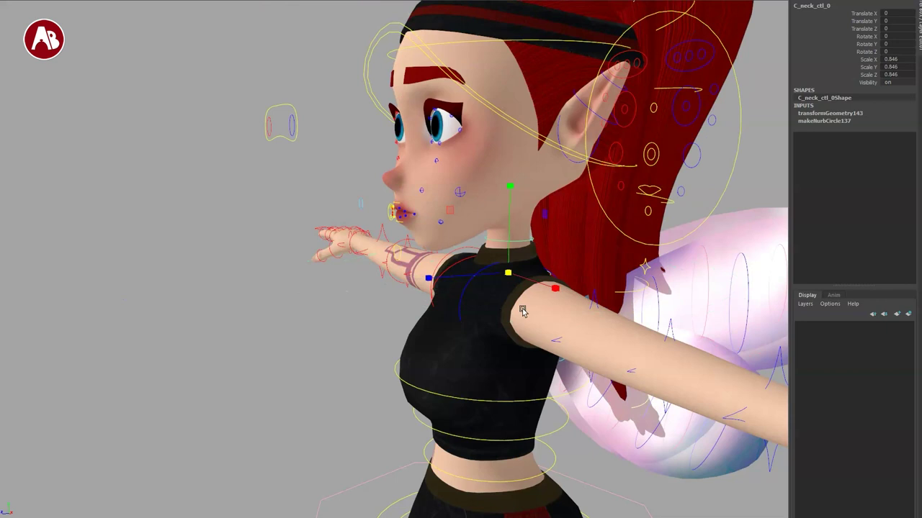
pyautogui.keyDown('alt'); pyautogui.moveTo(523, 310); pyautogui.dragTo(442, 315, button='right'); pyautogui.keyUp('alt')
pyautogui.hotkey('ctrl', 'z')
pyautogui.press('q')
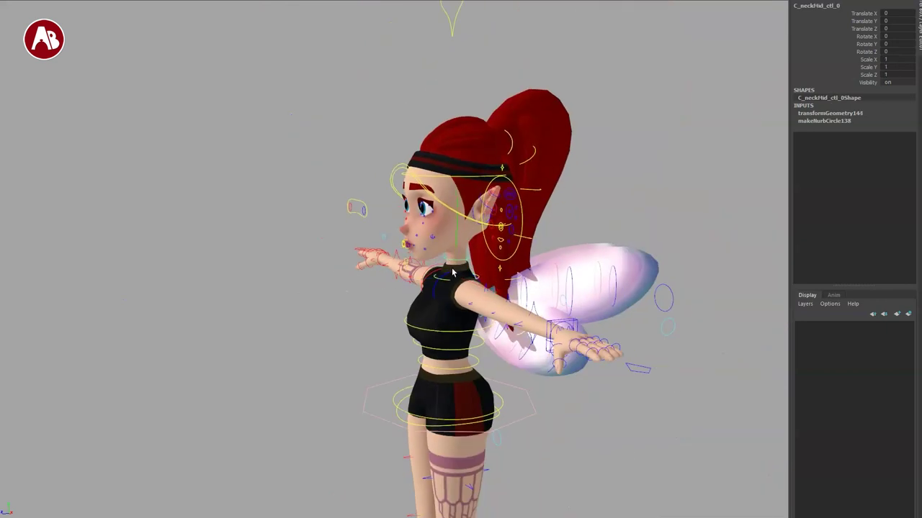
# Test moving, scaling and rotating the mid-neck control, undoing each change
pyautogui.moveTo(455, 261); pyautogui.dragTo(559, 283)
pyautogui.hotkey('ctrl', 'z')
pyautogui.press('r')
pyautogui.hotkey('ctrl', 'z')
pyautogui.press('e')
pyautogui.moveTo(383, 219); pyautogui.dragTo(411, 263)
pyautogui.hotkey('ctrl', 'z')
pyautogui.press('q')
# Test the head control by tilting it to Rotate Z 17.727, undoing that, and scaling it uniformly to 0.771
pyautogui.keyDown('alt'); pyautogui.moveTo(382, 297); pyautogui.dragTo(430, 291); pyautogui.keyUp('alt')
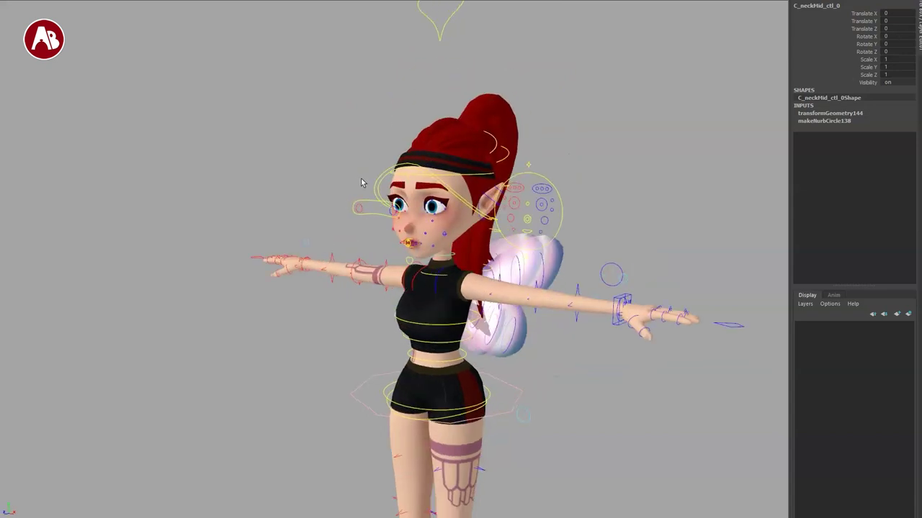
pyautogui.moveTo(378, 185); pyautogui.dragTo(439, 125)
pyautogui.press('e')
pyautogui.hotkey('ctrl', 'z')
pyautogui.keyDown('alt'); pyautogui.moveTo(416, 196); pyautogui.dragTo(495, 271); pyautogui.keyUp('alt')
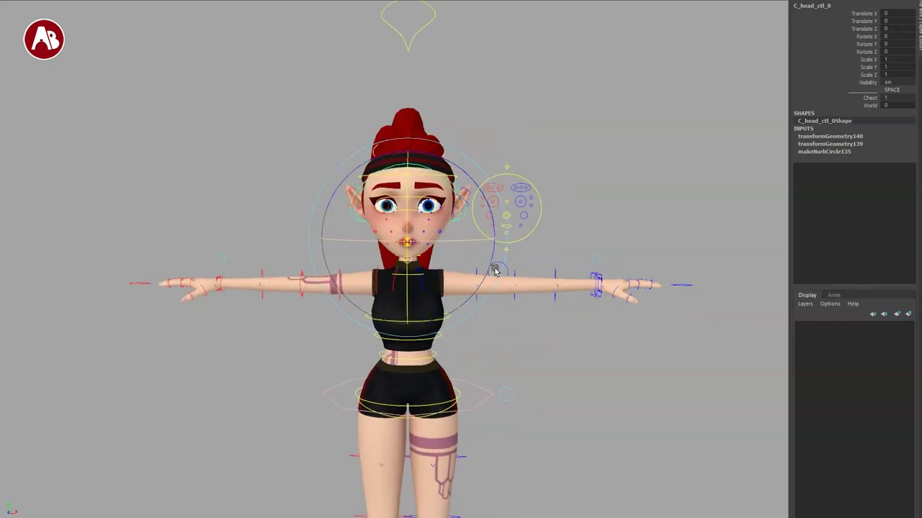
pyautogui.moveTo(450, 173)
pyautogui.mouseDown()
pyautogui.moveTo(491, 219)
pyautogui.moveTo(441, 162)
pyautogui.mouseUp()
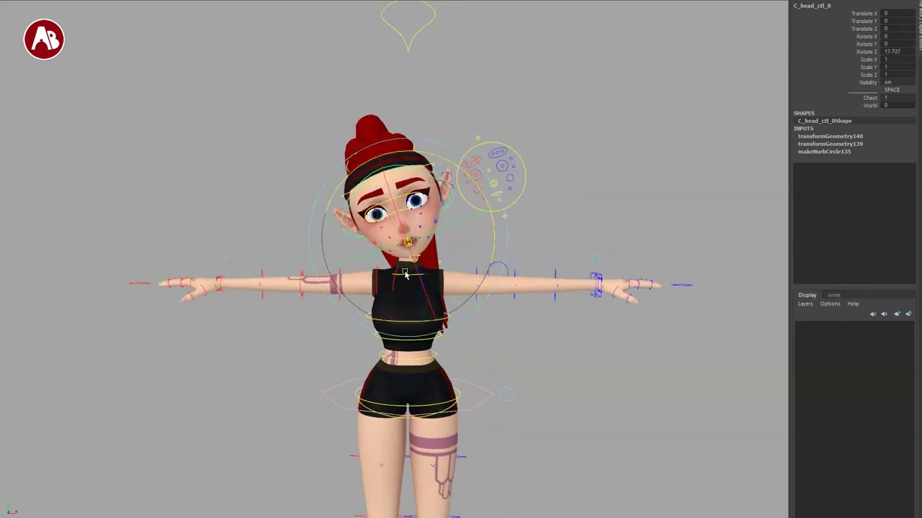
pyautogui.hotkey('ctrl', 'z')
pyautogui.press('r')
pyautogui.moveTo(641, 273); pyautogui.dragTo(414, 267)
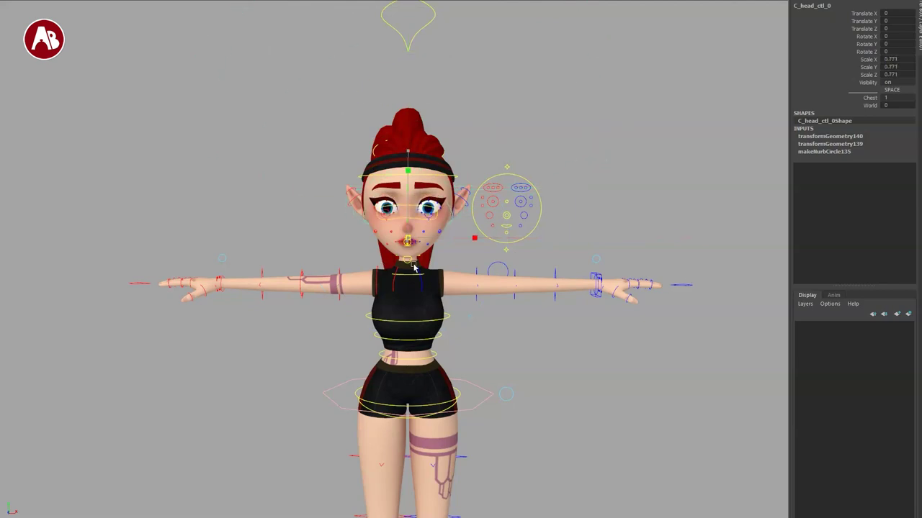
# Rotate the inverse jaw control on the headband to about X -35.9 and Z 5.0 to open the mouth upward
pyautogui.keyDown('alt'); pyautogui.moveTo(406, 339); pyautogui.dragTo(468, 307, button='middle'); pyautogui.keyUp('alt')
pyautogui.keyDown('alt'); pyautogui.moveTo(413, 292); pyautogui.dragTo(345, 262); pyautogui.keyUp('alt')
pyautogui.keyDown('alt'); pyautogui.moveTo(345, 261); pyautogui.dragTo(496, 254, button='right'); pyautogui.keyUp('alt')
pyautogui.keyDown('alt'); pyautogui.moveTo(497, 254); pyautogui.dragTo(440, 317, button='middle'); pyautogui.keyUp('alt')
pyautogui.keyDown('alt'); pyautogui.moveTo(388, 316); pyautogui.dragTo(466, 310); pyautogui.keyUp('alt')
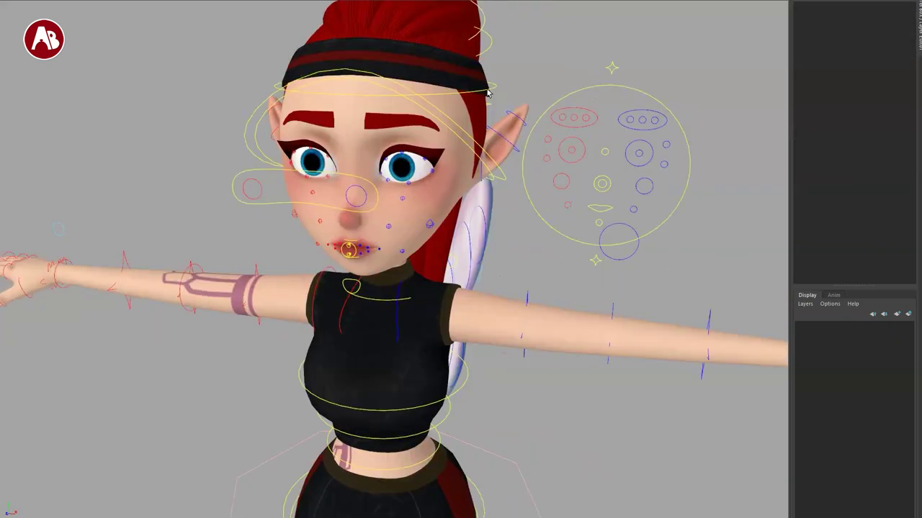
pyautogui.click(495, 89)
pyautogui.keyDown('alt'); pyautogui.moveTo(496, 90); pyautogui.dragTo(432, 195, button='right'); pyautogui.keyUp('alt')
pyautogui.keyDown('alt'); pyautogui.moveTo(432, 195); pyautogui.dragTo(480, 271, button='middle'); pyautogui.keyUp('alt')
pyautogui.keyDown('alt'); pyautogui.moveTo(481, 271); pyautogui.dragTo(497, 278); pyautogui.keyUp('alt')
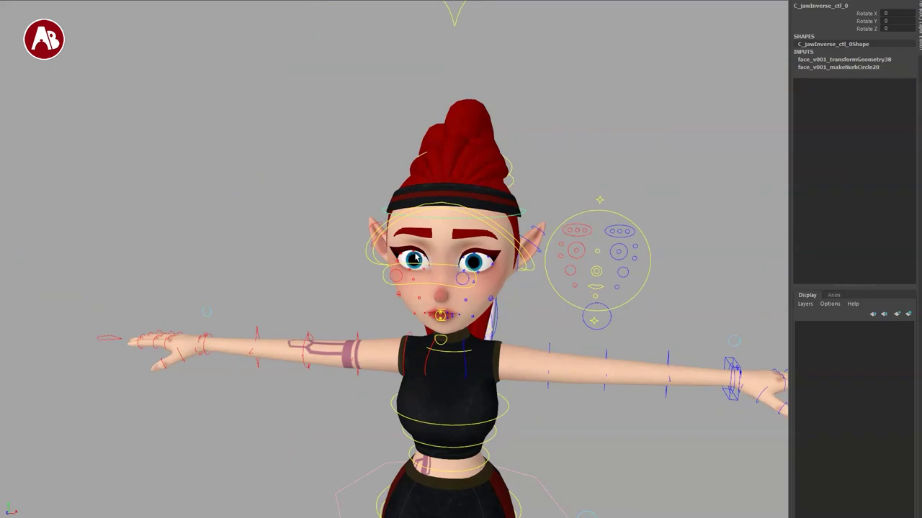
pyautogui.moveTo(441, 248); pyautogui.dragTo(457, 194)
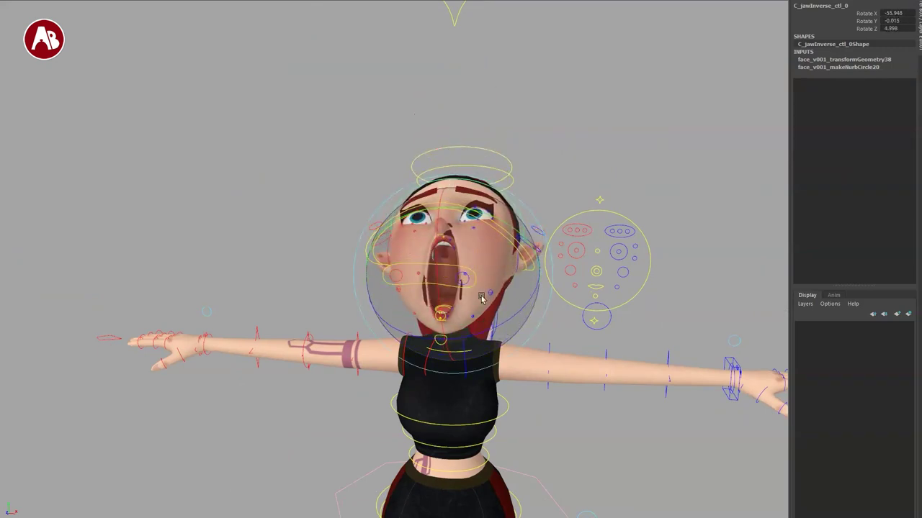
# Inspect the upward-opened mouth from several angles and undo the inverse jaw rotation
pyautogui.keyDown('alt'); pyautogui.moveTo(481, 298); pyautogui.dragTo(422, 302); pyautogui.keyUp('alt')
pyautogui.keyDown('alt'); pyautogui.moveTo(422, 302); pyautogui.dragTo(456, 348, button='right'); pyautogui.keyUp('alt')
pyautogui.keyDown('alt'); pyautogui.moveTo(457, 348); pyautogui.dragTo(539, 343); pyautogui.keyUp('alt')
pyautogui.hotkey('ctrl', 'z')
pyautogui.hotkey('ctrl', 'z')
pyautogui.keyDown('alt'); pyautogui.moveTo(483, 252); pyautogui.dragTo(462, 265, button='middle'); pyautogui.keyUp('alt')
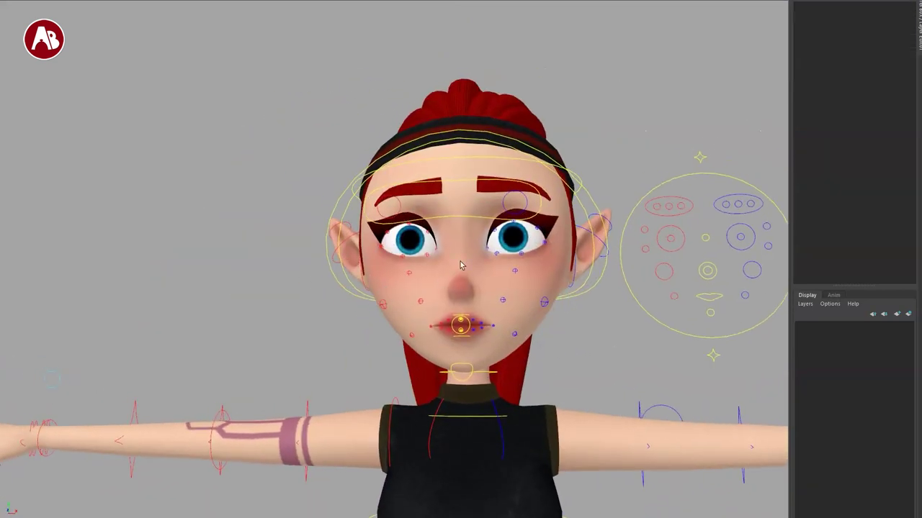
# Test tilting the head with the inverse jaw control to about X -7, Y -5.3 and Z 28.9, undoing the rotation
pyautogui.keyDown('alt'); pyautogui.moveTo(461, 264); pyautogui.dragTo(461, 290); pyautogui.keyUp('alt')
pyautogui.moveTo(587, 176); pyautogui.dragTo(585, 183)
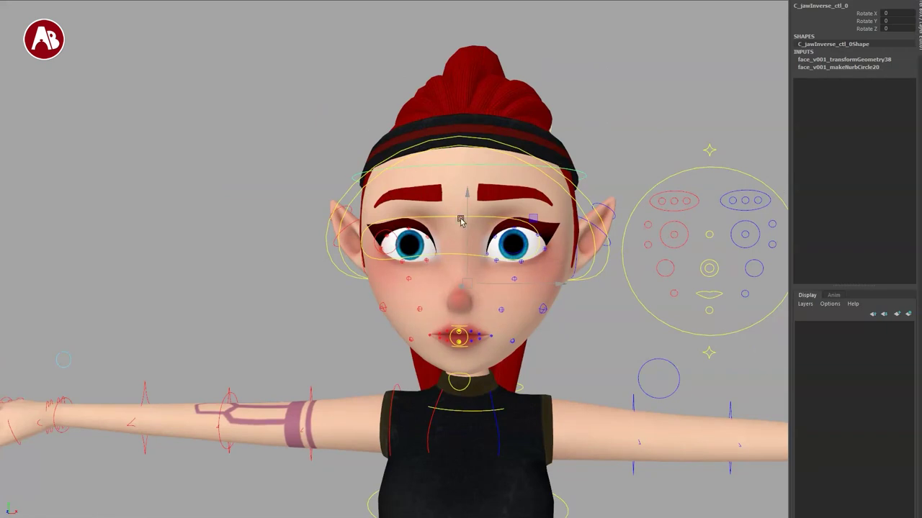
pyautogui.keyDown('alt'); pyautogui.moveTo(461, 221); pyautogui.dragTo(396, 292, button='right'); pyautogui.keyUp('alt')
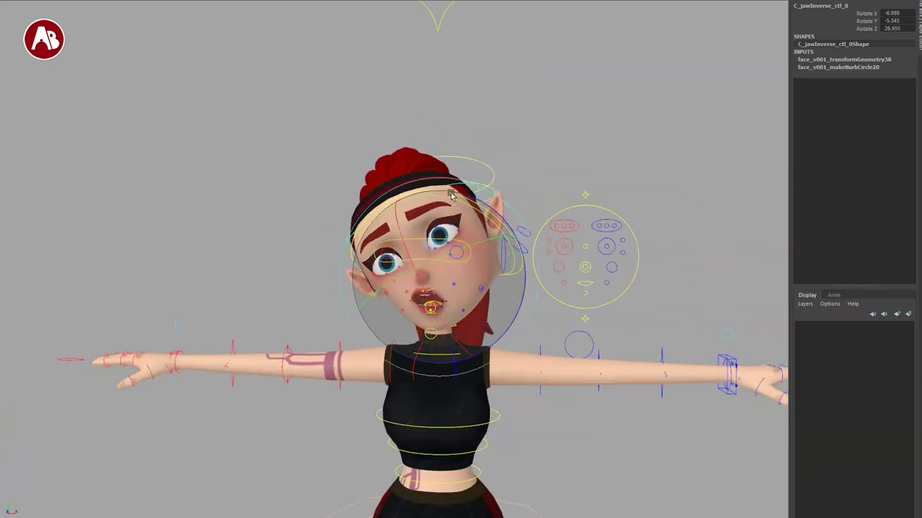
pyautogui.hotkey('ctrl', 'z')
pyautogui.hotkey('ctrl', 'z')
# Test opening the mouth with the inverse jaw control at about X -19.7 and Y -2.3, returning it to neutral
pyautogui.keyDown('alt'); pyautogui.moveTo(439, 308); pyautogui.dragTo(397, 305); pyautogui.keyUp('alt')
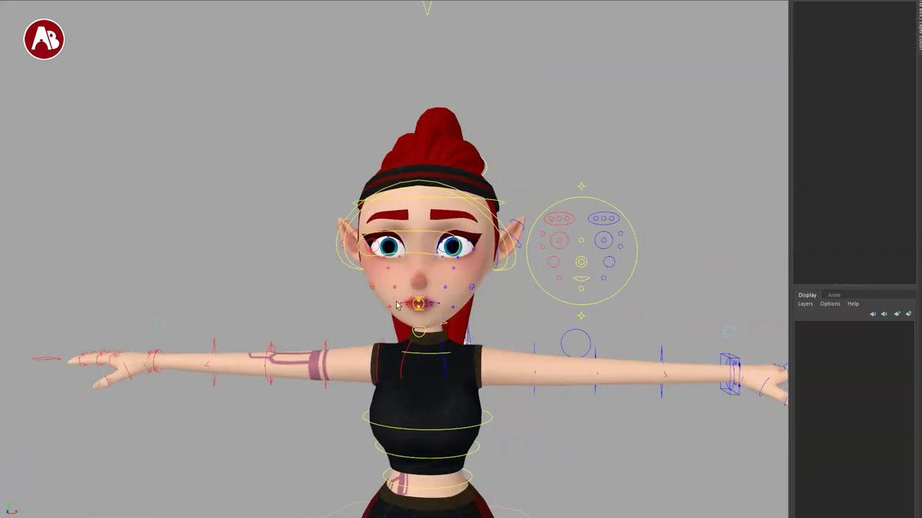
pyautogui.click(503, 200)
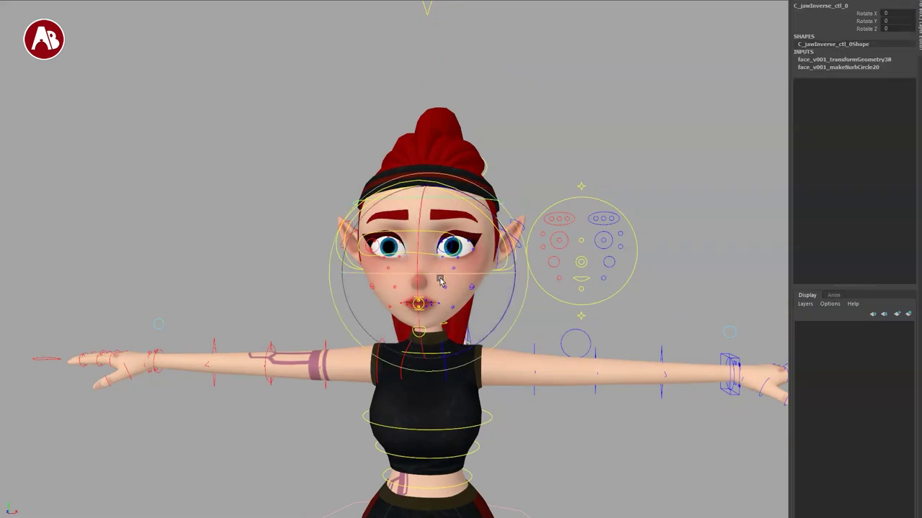
pyautogui.moveTo(475, 279); pyautogui.dragTo(416, 249)
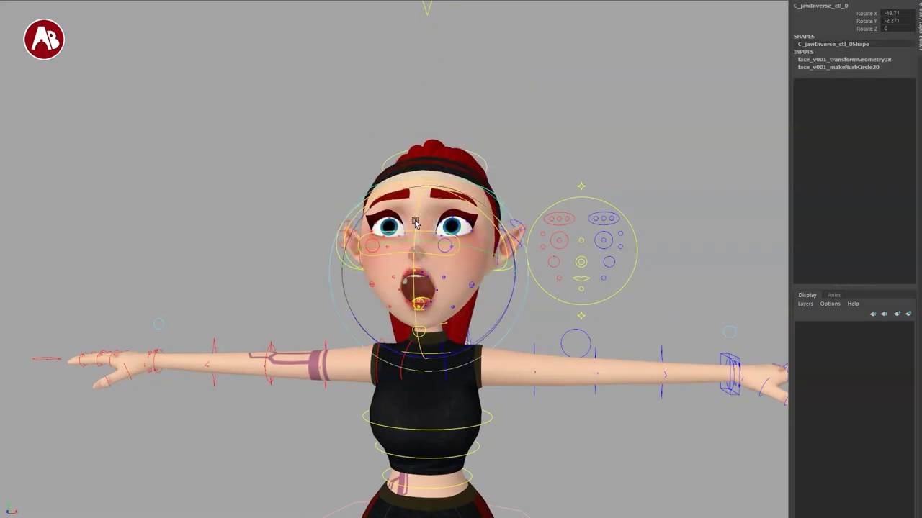
pyautogui.moveTo(373, 238); pyautogui.dragTo(439, 248)
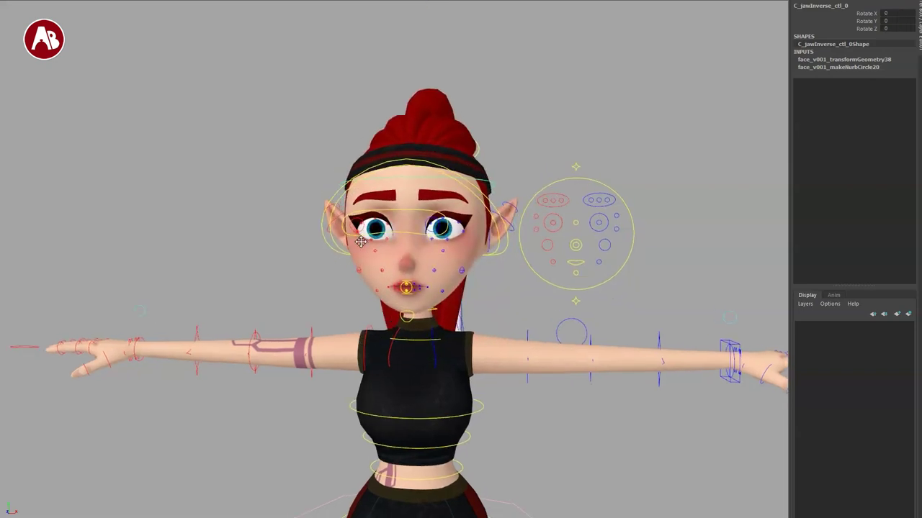
# Show the character in wireframe from the side and select the chain of ponytail hair controls
pyautogui.keyDown('alt'); pyautogui.moveTo(361, 242); pyautogui.dragTo(504, 288, button='right'); pyautogui.keyUp('alt')
pyautogui.keyDown('alt'); pyautogui.moveTo(529, 289); pyautogui.dragTo(426, 284); pyautogui.keyUp('alt')
pyautogui.keyDown('alt'); pyautogui.moveTo(540, 245); pyautogui.dragTo(500, 228, button='right'); pyautogui.keyUp('alt')
pyautogui.press('4')
pyautogui.keyDown('alt'); pyautogui.moveTo(500, 228); pyautogui.dragTo(482, 224); pyautogui.keyUp('alt')
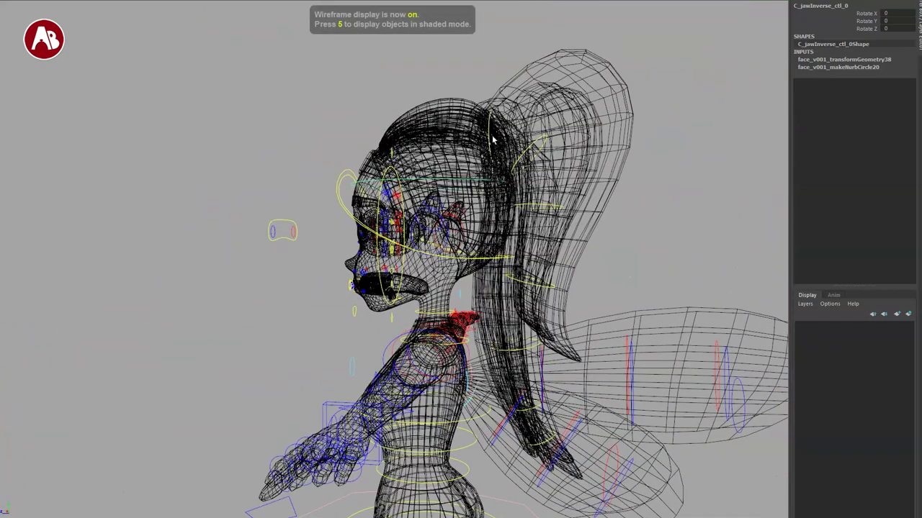
pyautogui.click(491, 128)
pyautogui.click(531, 142)
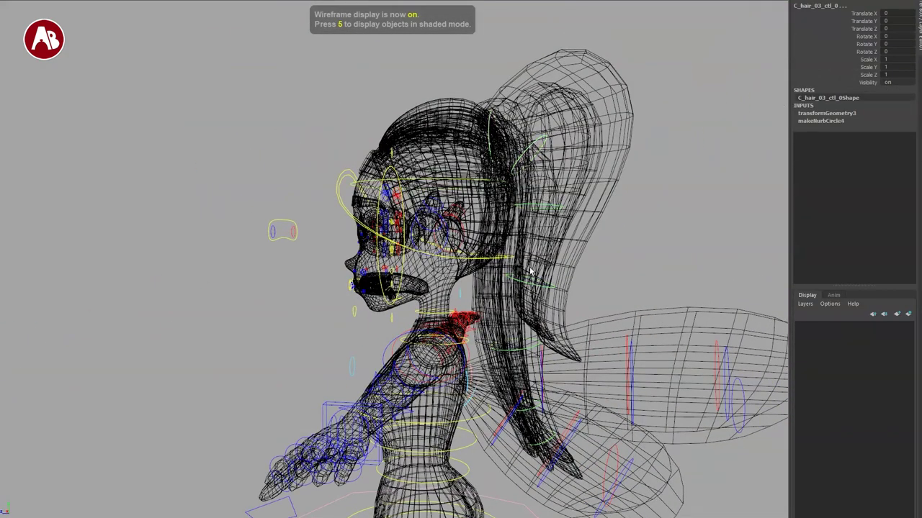
pyautogui.keyDown('shift'); pyautogui.click(531, 279); pyautogui.keyUp('shift')
# Restore the textured, lit display and rotate the selected ponytail controls together
pyautogui.press('6')
pyautogui.keyDown('alt'); pyautogui.moveTo(455, 355); pyautogui.dragTo(485, 336); pyautogui.keyUp('alt')
pyautogui.press('e')
pyautogui.press('7')
pyautogui.moveTo(463, 224)
pyautogui.mouseDown()
pyautogui.moveTo(446, 249)
pyautogui.moveTo(468, 230)
pyautogui.moveTo(454, 239)
pyautogui.mouseUp()
# Test moving and scaling the selected ponytail controls, undoing all of the hair changes
pyautogui.press('w')
pyautogui.moveTo(586, 248); pyautogui.dragTo(654, 202)
pyautogui.hotkey('ctrl', 'z')
pyautogui.press('r')
pyautogui.moveTo(585, 249); pyautogui.dragTo(669, 288)
pyautogui.hotkey('ctrl', 'z')
pyautogui.hotkey('ctrl', 'z')
pyautogui.hotkey('ctrl', 'z')
pyautogui.hotkey('ctrl', 'z')
pyautogui.hotkey('ctrl', 'z')
# Test rotating the controls at the base and middle of the character's right ear, undoing each rotation
pyautogui.click(366, 283)
pyautogui.keyDown('alt'); pyautogui.moveTo(303, 336); pyautogui.dragTo(393, 331); pyautogui.keyUp('alt')
pyautogui.keyDown('alt'); pyautogui.moveTo(302, 287); pyautogui.dragTo(324, 244, button='middle'); pyautogui.keyUp('alt')
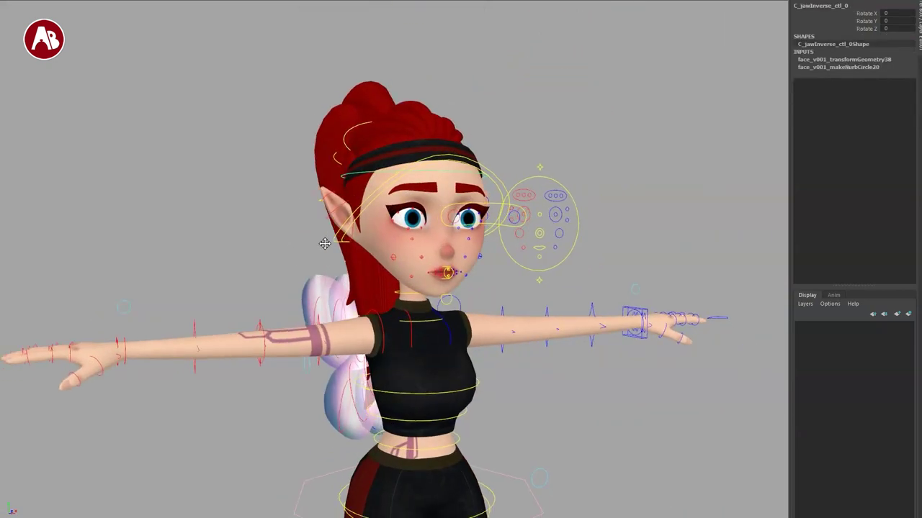
pyautogui.keyDown('alt'); pyautogui.moveTo(324, 245); pyautogui.dragTo(376, 226, button='right'); pyautogui.keyUp('alt')
pyautogui.keyDown('alt'); pyautogui.moveTo(377, 227); pyautogui.dragTo(442, 294); pyautogui.keyUp('alt')
pyautogui.keyDown('alt'); pyautogui.moveTo(442, 294); pyautogui.dragTo(545, 357, button='right'); pyautogui.keyUp('alt')
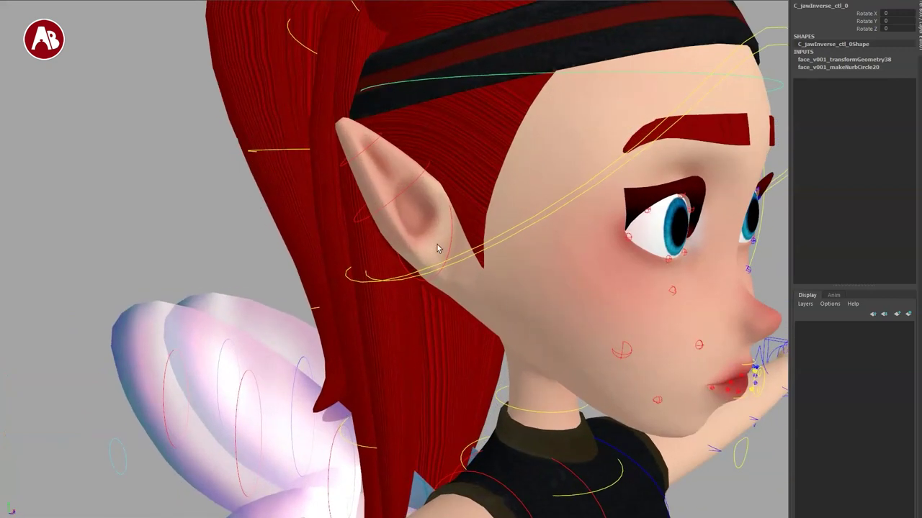
pyautogui.click(452, 239)
pyautogui.press('e')
pyautogui.moveTo(416, 234); pyautogui.dragTo(424, 264)
pyautogui.hotkey('ctrl', 'z')
pyautogui.moveTo(372, 224); pyautogui.dragTo(384, 195)
pyautogui.hotkey('ctrl', 'z')
pyautogui.hotkey('ctrl', 'z')
# Test rotating the right ear's tip control and scaling the ear's base control uniformly to 2.358
pyautogui.click(391, 207)
pyautogui.click(345, 163)
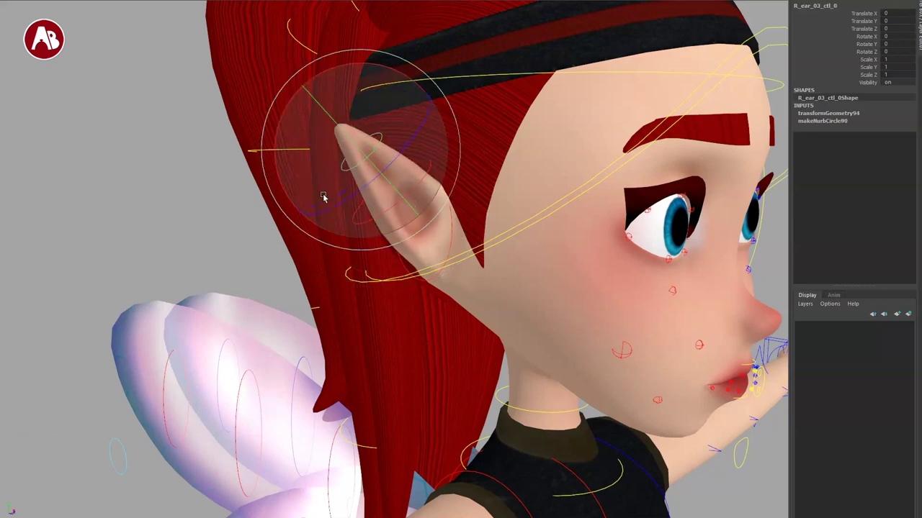
pyautogui.moveTo(323, 198); pyautogui.dragTo(357, 226)
pyautogui.moveTo(419, 227); pyautogui.dragTo(632, 327)
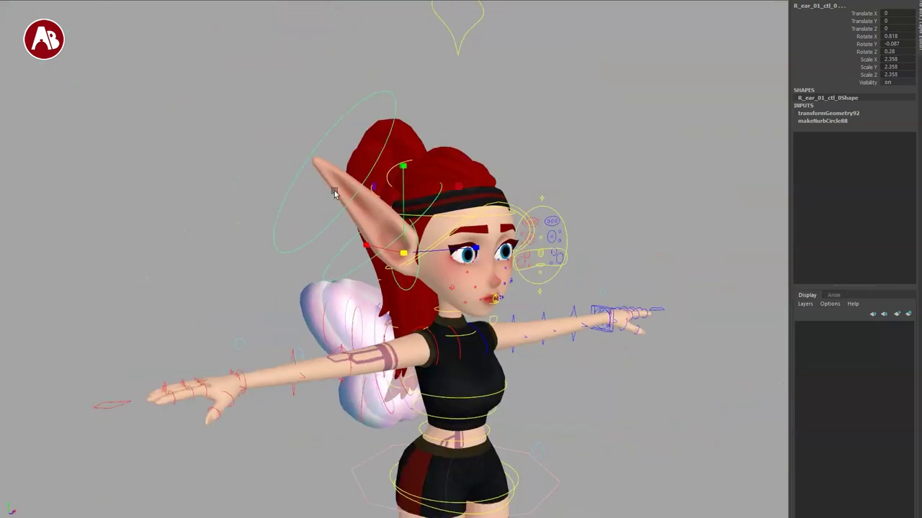
pyautogui.keyDown('alt'); pyautogui.moveTo(335, 190); pyautogui.dragTo(452, 315, button='right'); pyautogui.keyUp('alt')
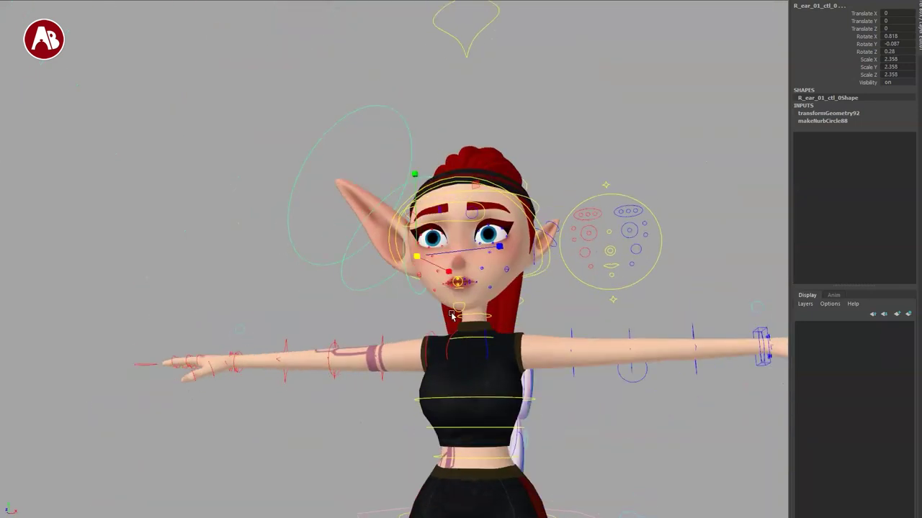
pyautogui.keyDown('alt'); pyautogui.moveTo(452, 316); pyautogui.dragTo(477, 343); pyautogui.keyUp('alt')
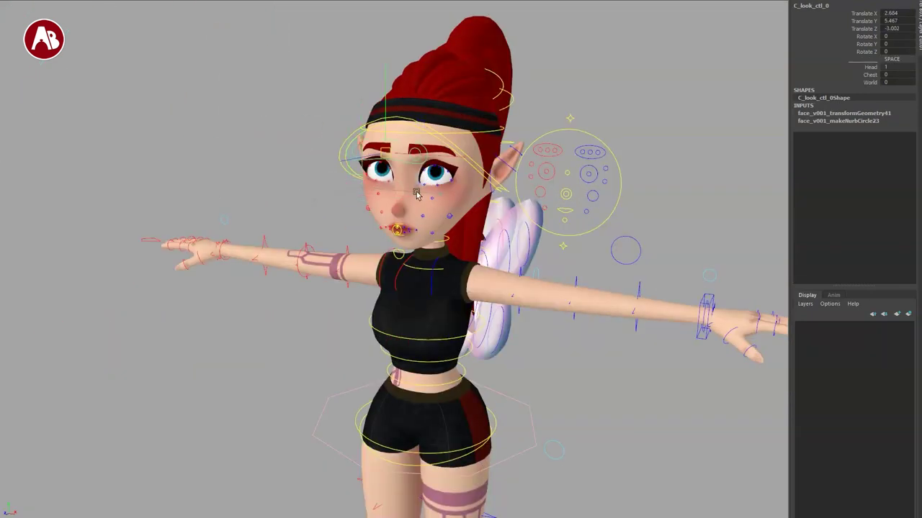
# Test the main look control and its Head, Chest and World space attributes, plus the right eye's look control, undoing the moves
pyautogui.moveTo(416, 195); pyautogui.dragTo(420, 217)
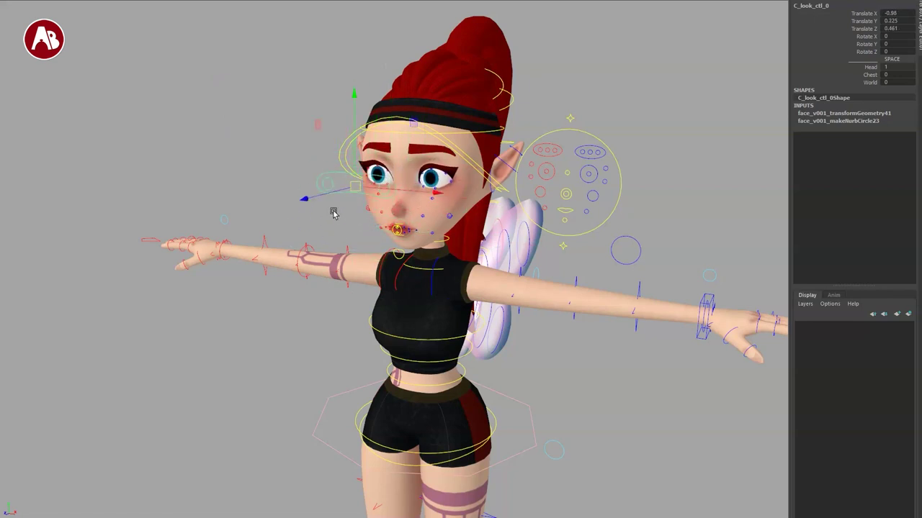
pyautogui.moveTo(835, 67); pyautogui.dragTo(826, 97)
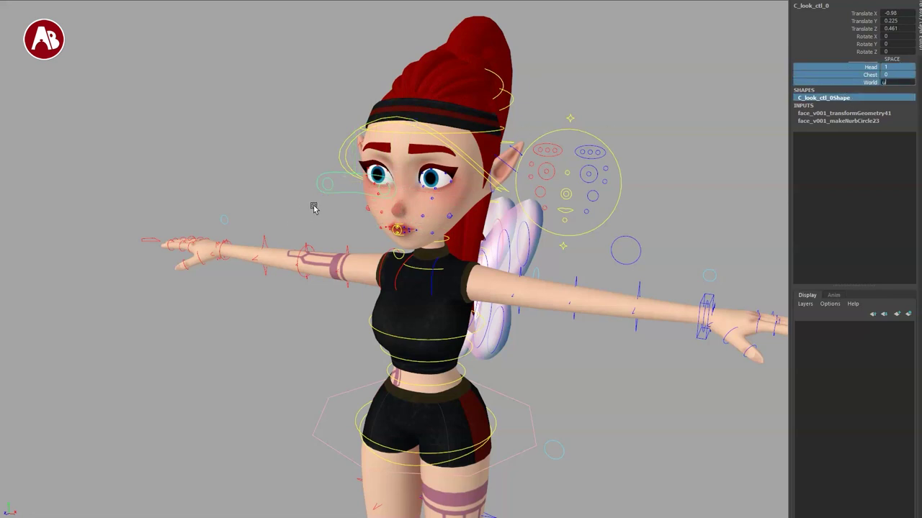
pyautogui.click(328, 184)
pyautogui.moveTo(326, 184); pyautogui.dragTo(360, 205)
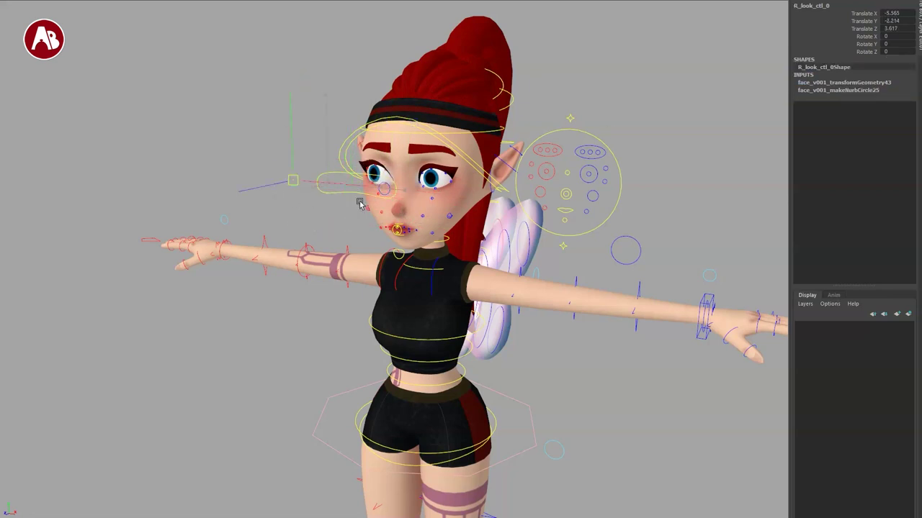
pyautogui.hotkey('ctrl', 'z')
pyautogui.hotkey('ctrl', 'z')
# Test moving the upper and lower squoosh controls outside the face panel, undoing the changes
pyautogui.keyDown('alt'); pyautogui.moveTo(545, 287); pyautogui.dragTo(586, 312, button='right'); pyautogui.keyUp('alt')
pyautogui.keyDown('alt'); pyautogui.moveTo(585, 312); pyautogui.dragTo(453, 341, button='middle'); pyautogui.keyUp('alt')
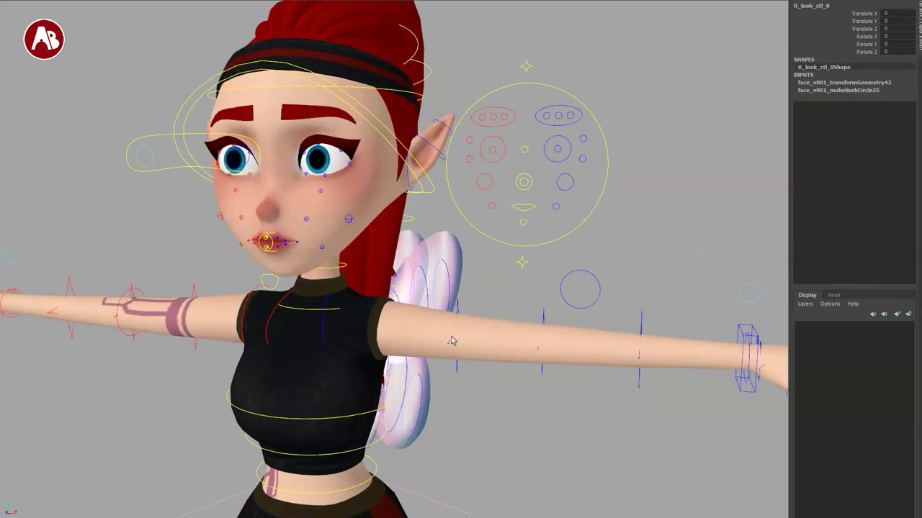
pyautogui.click(527, 66)
pyautogui.keyDown('alt'); pyautogui.moveTo(634, 305); pyautogui.dragTo(684, 326); pyautogui.keyUp('alt')
pyautogui.keyDown('alt'); pyautogui.moveTo(684, 325); pyautogui.dragTo(614, 289, button='right'); pyautogui.keyUp('alt')
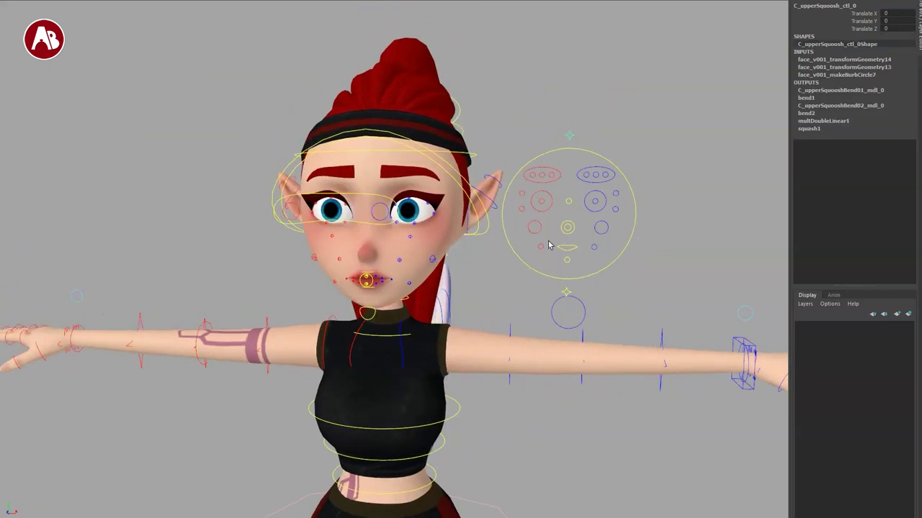
pyautogui.moveTo(574, 133)
pyautogui.mouseDown()
pyautogui.moveTo(566, 154)
pyautogui.moveTo(569, 129)
pyautogui.moveTo(567, 144)
pyautogui.mouseUp()
pyautogui.moveTo(562, 290); pyautogui.dragTo(572, 299)
pyautogui.keyDown('alt'); pyautogui.moveTo(557, 321); pyautogui.dragTo(567, 299); pyautogui.keyUp('alt')
pyautogui.hotkey('ctrl', 'z')
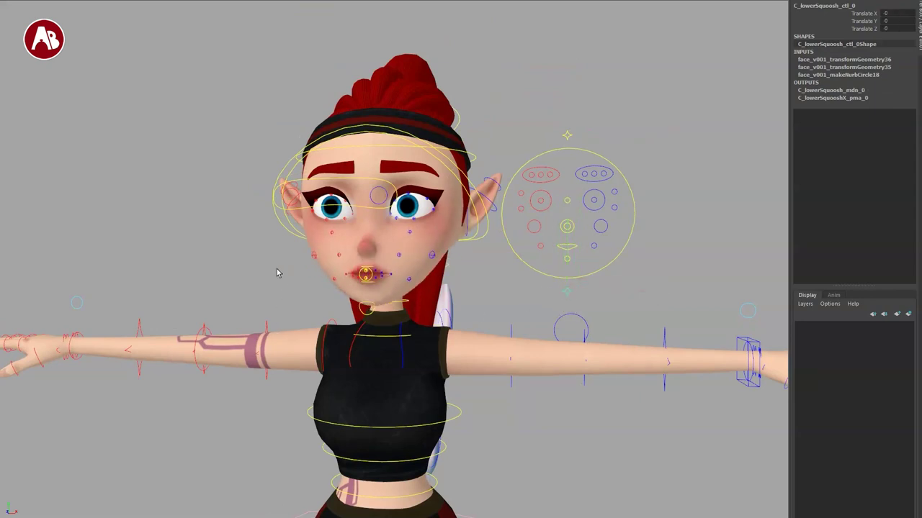
# Open the mouth by rotating the jaw open control under the chin to Rotate X 21.434
pyautogui.keyDown('alt'); pyautogui.moveTo(278, 272); pyautogui.dragTo(316, 319, button='right'); pyautogui.keyUp('alt')
pyautogui.keyDown('alt'); pyautogui.moveTo(317, 320); pyautogui.dragTo(306, 319); pyautogui.keyUp('alt')
pyautogui.click(320, 307)
pyautogui.press('e')
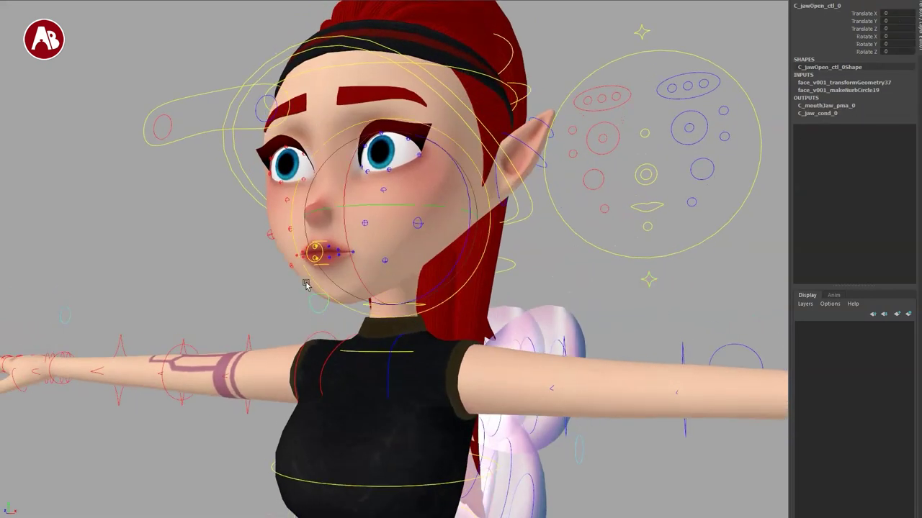
pyautogui.moveTo(352, 277); pyautogui.dragTo(352, 282)
pyautogui.keyDown('alt'); pyautogui.moveTo(363, 306); pyautogui.dragTo(499, 350); pyautogui.keyUp('alt')
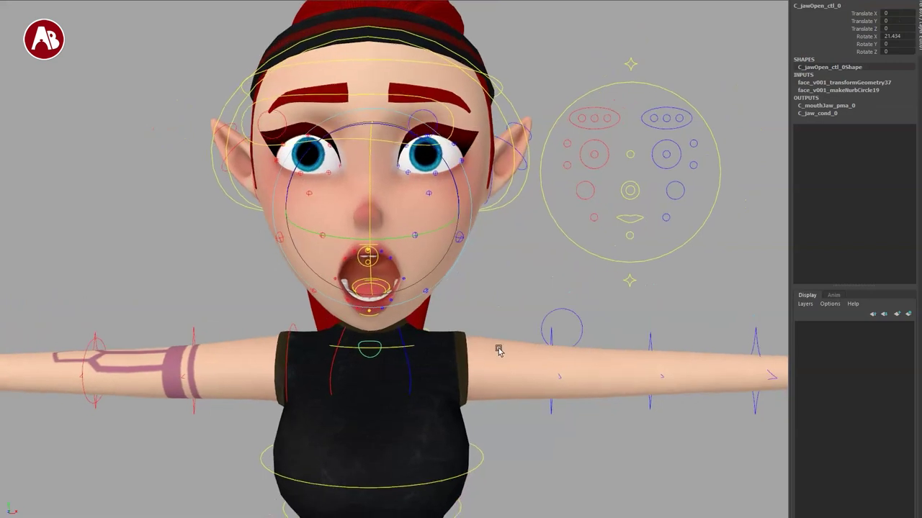
# Test the lower squoosh control with the mouth open, moving it to about X 0.6 and Y 1, and undo both poses
pyautogui.keyDown('alt'); pyautogui.moveTo(499, 350); pyautogui.dragTo(462, 319, button='right'); pyautogui.keyUp('alt')
pyautogui.click(608, 281)
pyautogui.press('w')
pyautogui.moveTo(608, 280); pyautogui.dragTo(620, 260)
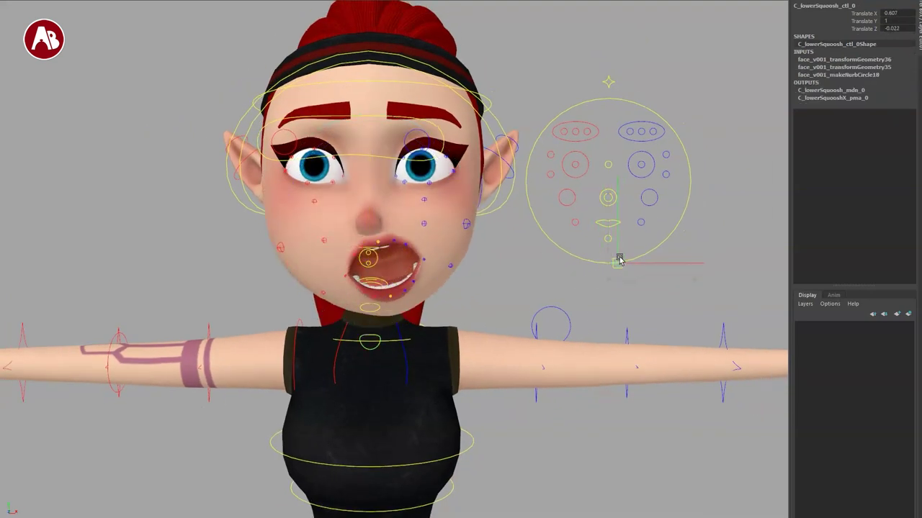
pyautogui.hotkey('ctrl', 'z')
pyautogui.hotkey('ctrl', 'z')
pyautogui.hotkey('ctrl', 'z')
pyautogui.hotkey('ctrl', 'z')
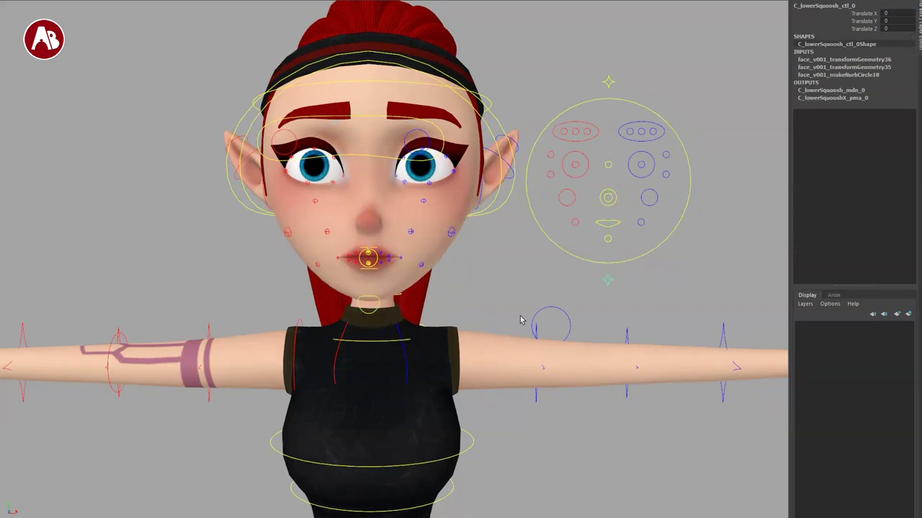
# Select the whole face panel control, deselect it, and test moving the panel's jaw control, undoing the move
pyautogui.click(584, 101)
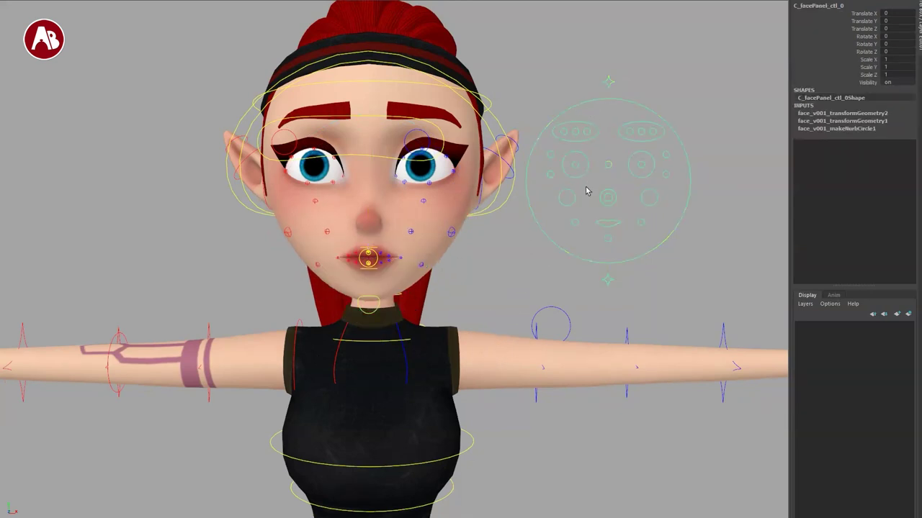
pyautogui.click(578, 241)
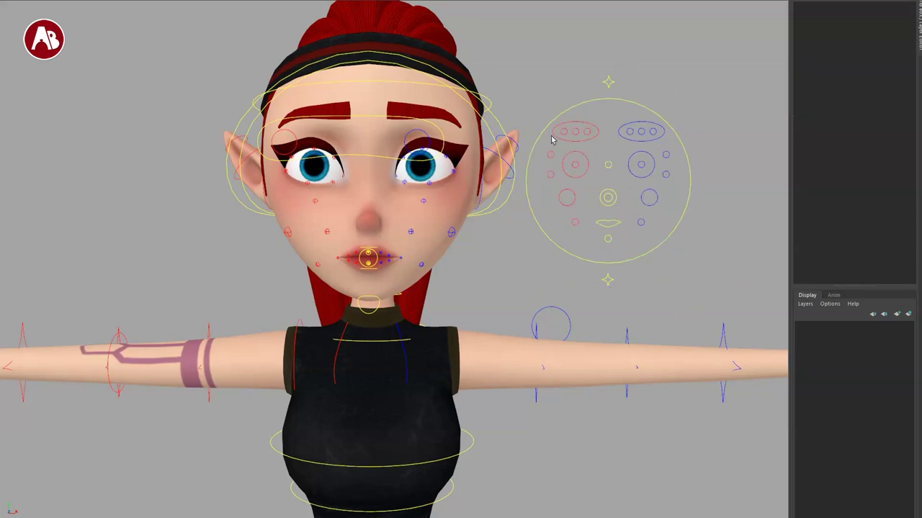
pyautogui.moveTo(610, 251)
pyautogui.mouseDown()
pyautogui.moveTo(614, 257)
pyautogui.moveTo(603, 250)
pyautogui.moveTo(609, 239)
pyautogui.mouseUp()
pyautogui.hotkey('ctrl', 'z')
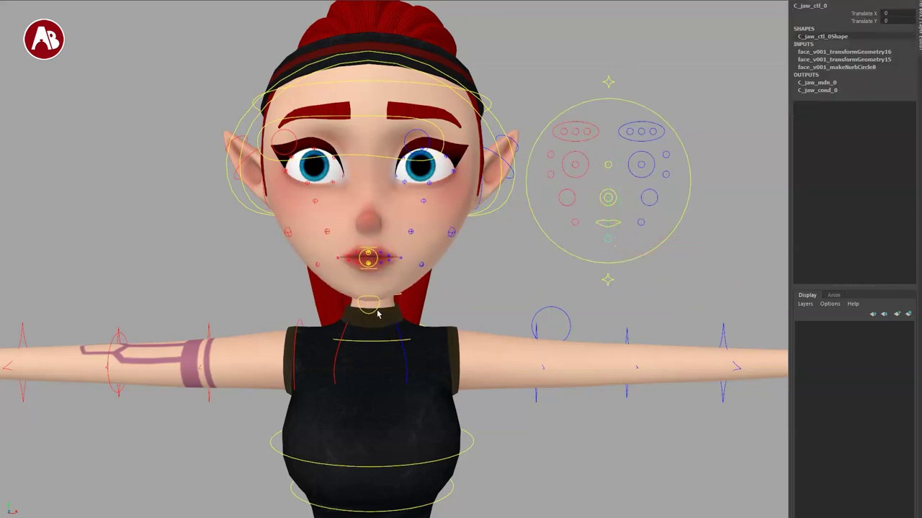
# Test rotating the jaw open control under the chin, undoing the rotation
pyautogui.click(377, 311)
pyautogui.press('w')
pyautogui.press('e')
pyautogui.moveTo(389, 235); pyautogui.dragTo(430, 272)
pyautogui.hotkey('ctrl', 'z')
pyautogui.press('q')
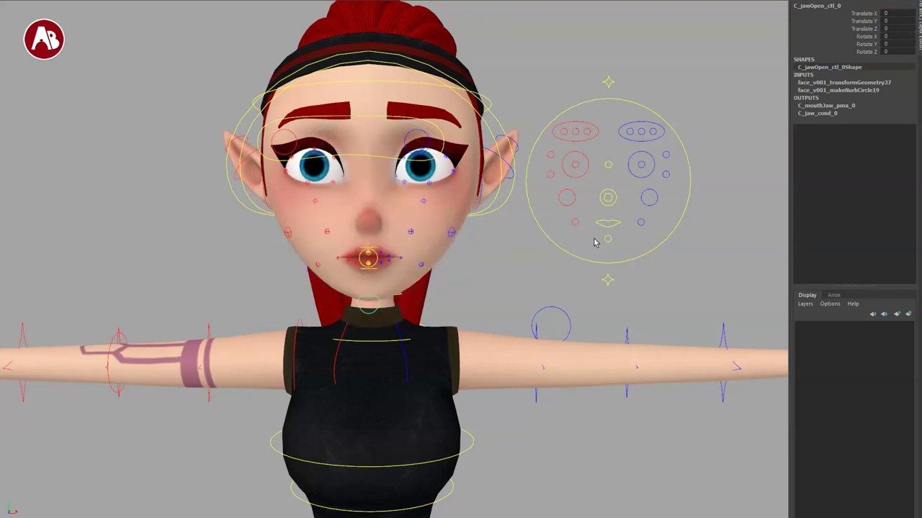
# Test moving the mouth control on the face panel, undoing the move
pyautogui.click(605, 239)
pyautogui.press('w')
pyautogui.moveTo(596, 222)
pyautogui.mouseDown()
pyautogui.moveTo(610, 229)
pyautogui.moveTo(621, 219)
pyautogui.moveTo(579, 223)
pyautogui.moveTo(632, 210)
pyautogui.moveTo(598, 222)
pyautogui.mouseUp()
pyautogui.hotkey('ctrl', 'z')
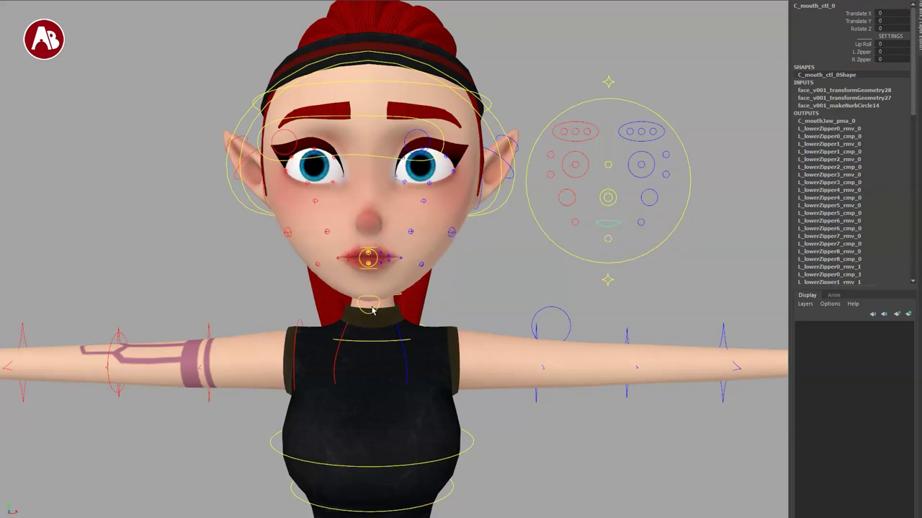
# Test combining a move of the face panel's jaw control with a rotation of the chin's jaw open control, undoing both
pyautogui.click(370, 313)
pyautogui.click(368, 312)
pyautogui.press('e')
pyautogui.press('q')
pyautogui.moveTo(615, 243); pyautogui.dragTo(603, 258)
pyautogui.press('e')
pyautogui.press('w')
pyautogui.click(362, 337)
pyautogui.press('e')
pyautogui.moveTo(364, 263); pyautogui.dragTo(373, 242)
pyautogui.hotkey('ctrl', 'z')
pyautogui.hotkey('ctrl', 'z')
pyautogui.hotkey('ctrl', 'z')
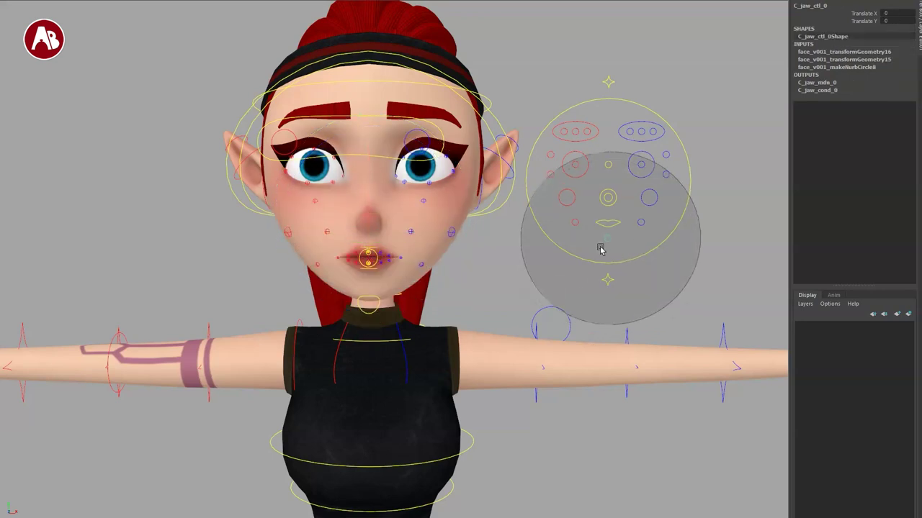
# Open the mouth by moving the face panel's jaw control to about X -0.12 and Y -0.38
pyautogui.press('q')
pyautogui.moveTo(607, 239); pyautogui.dragTo(605, 247)
pyautogui.press('q')
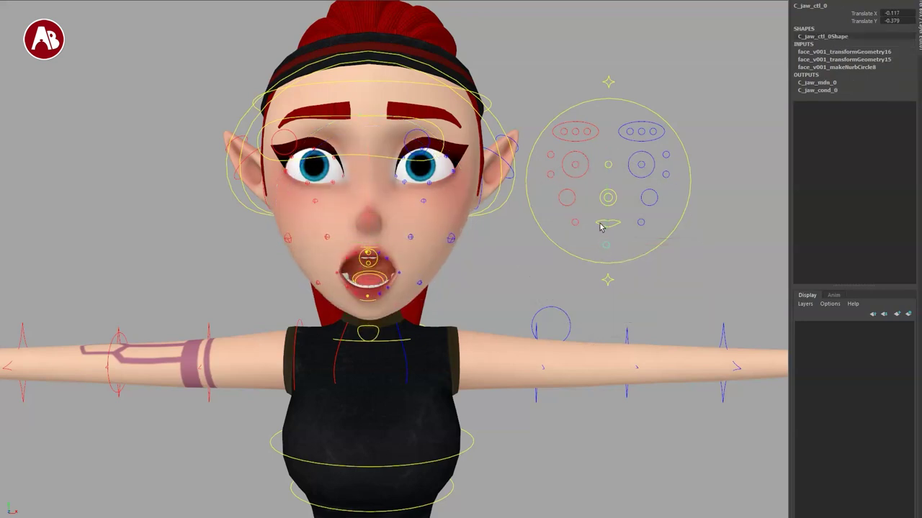
# Test the mouth control's Lip Roll, L Zipper and R Zipper attributes on the open mouth, undoing them and the jaw opening
pyautogui.click(604, 225)
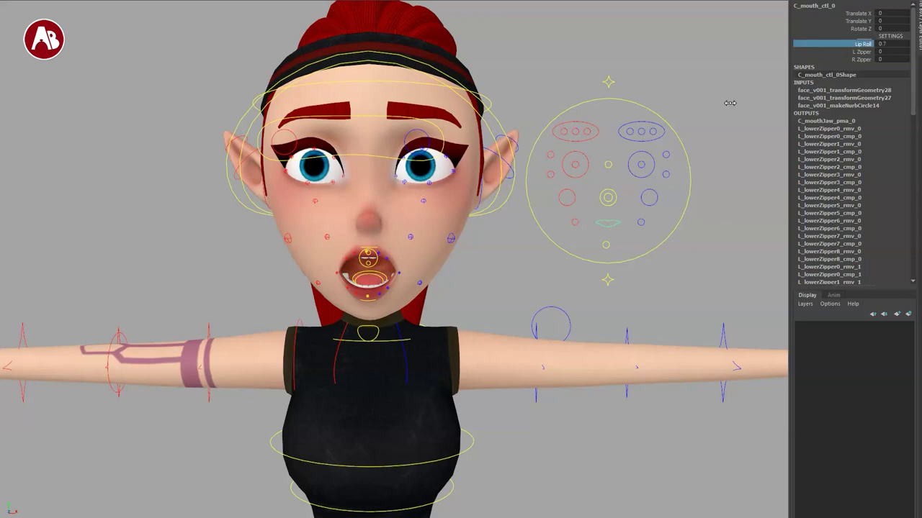
pyautogui.moveTo(683, 105); pyautogui.dragTo(766, 96, button='middle')
pyautogui.hotkey('ctrl', 'z')
pyautogui.click(801, 53)
pyautogui.hotkey('ctrl', 'z')
pyautogui.click(830, 60)
pyautogui.moveTo(712, 67); pyautogui.dragTo(748, 71, button='middle')
pyautogui.hotkey('ctrl', 'z')
pyautogui.hotkey('ctrl', 'z')
pyautogui.hotkey('ctrl', 'z')
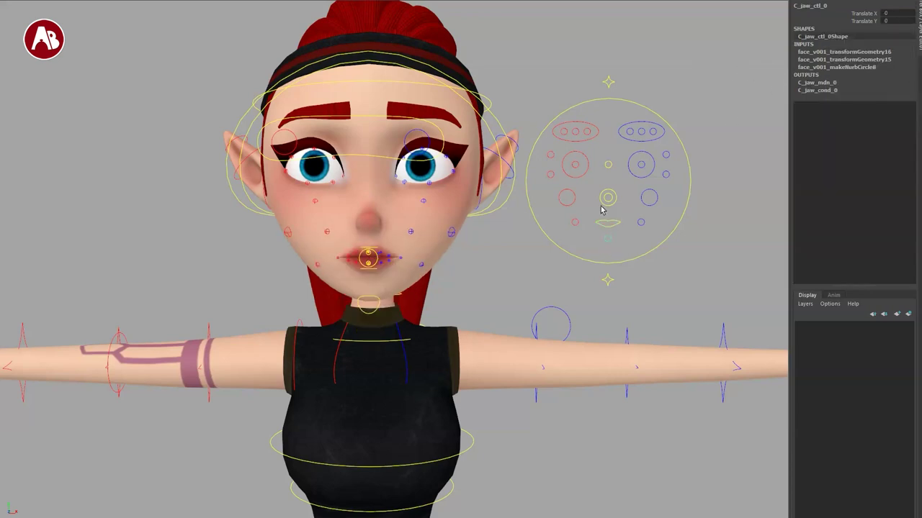
# Test moving the nose bridge control on the face panel, undoing the move
pyautogui.click(602, 205)
pyautogui.press('w')
pyautogui.moveTo(607, 198); pyautogui.dragTo(608, 179)
pyautogui.hotkey('ctrl', 'z')
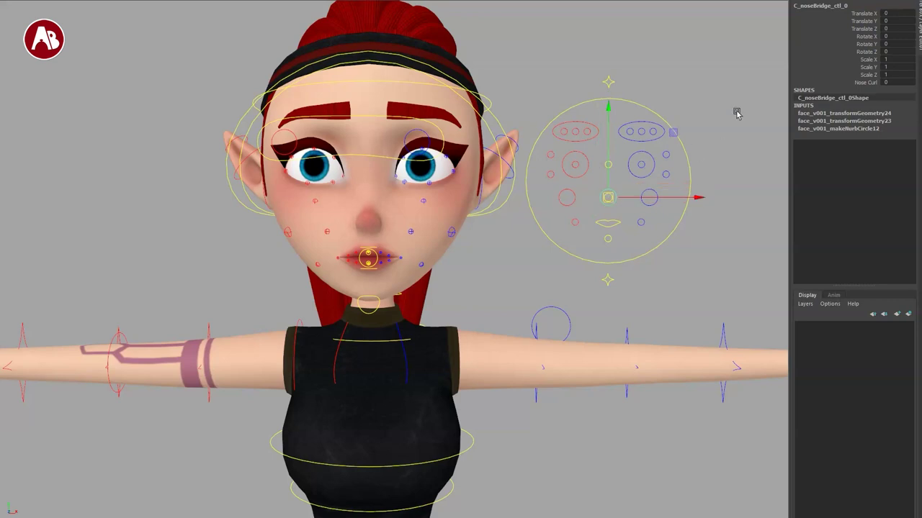
# Raise the nose bridge control's Nose Curl to 18.7 and check the nose from the side
pyautogui.click(827, 84)
pyautogui.keyDown('alt'); pyautogui.moveTo(598, 245); pyautogui.dragTo(396, 259); pyautogui.keyUp('alt')
pyautogui.keyDown('alt'); pyautogui.moveTo(470, 164); pyautogui.dragTo(558, 292); pyautogui.keyUp('alt')
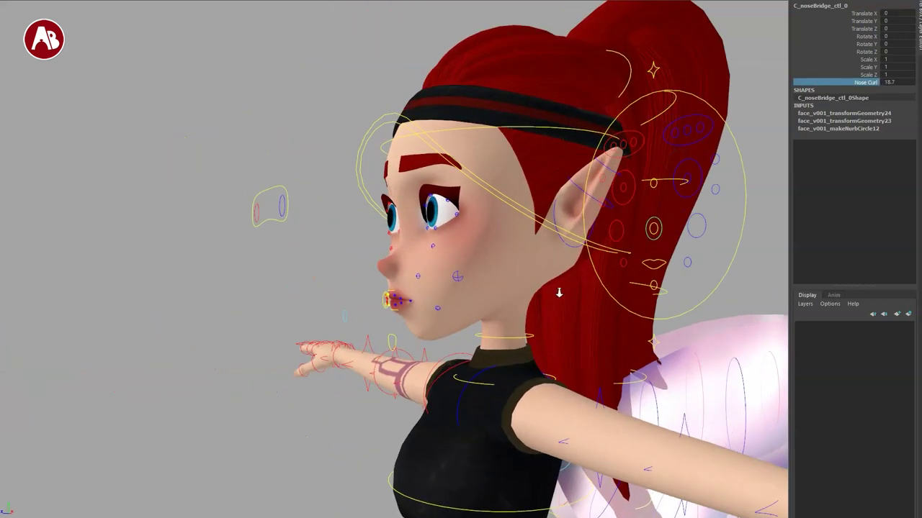
pyautogui.scroll(5, 500, 284)
pyautogui.keyDown('alt'); pyautogui.moveTo(499, 284); pyautogui.dragTo(526, 349); pyautogui.keyUp('alt')
pyautogui.scroll(3, 526, 350)
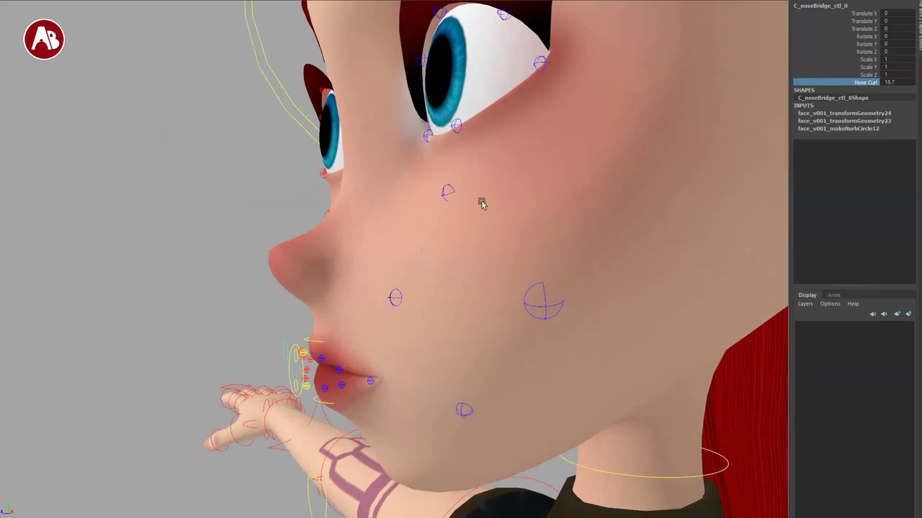
# Adjust Nose Curl to 16.2 in wireframe display, and return to textured display with all lights for a front view
pyautogui.keyDown('alt'); pyautogui.moveTo(441, 274); pyautogui.dragTo(487, 313); pyautogui.keyUp('alt')
pyautogui.press('4')
pyautogui.moveTo(453, 290); pyautogui.dragTo(494, 240, button='middle')
pyautogui.press('5')
pyautogui.press('6')
pyautogui.keyDown('alt'); pyautogui.moveTo(494, 241); pyautogui.dragTo(594, 332); pyautogui.keyUp('alt')
pyautogui.press('7')
pyautogui.scroll(-4, 447, 285)
pyautogui.keyDown('alt'); pyautogui.moveTo(437, 280); pyautogui.dragTo(391, 321); pyautogui.keyUp('alt')
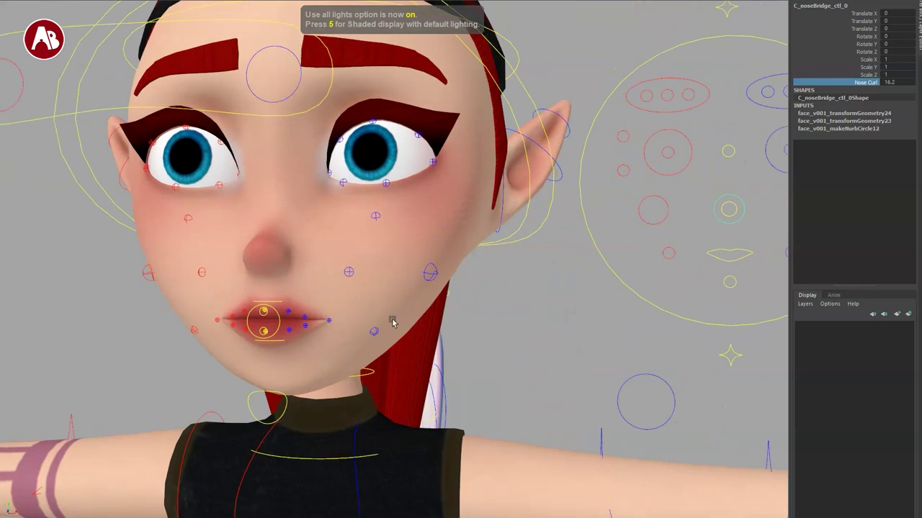
# Test moving the face panel's nose control down and sideways, undoing the move
pyautogui.scroll(-2, 391, 321)
pyautogui.click(657, 227)
pyautogui.press('w')
pyautogui.moveTo(661, 220); pyautogui.dragTo(643, 247)
pyautogui.hotkey('ctrl', 'z')
# Move the nose bridge control to about X -0.29, Y 0.44 and rotate it about -25.4 in Z
pyautogui.click(654, 229)
pyautogui.click(658, 229)
pyautogui.press('w')
pyautogui.press('e')
pyautogui.press('q')
pyautogui.click(661, 230)
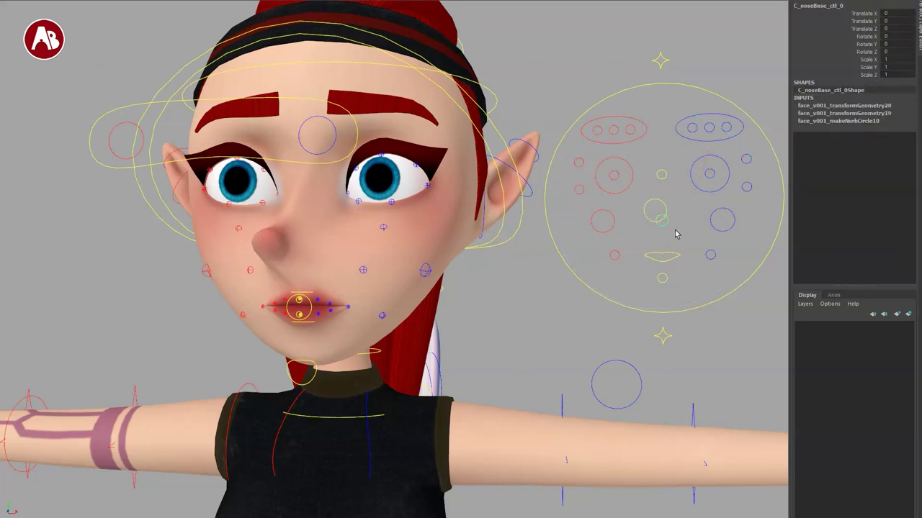
pyautogui.click(643, 209)
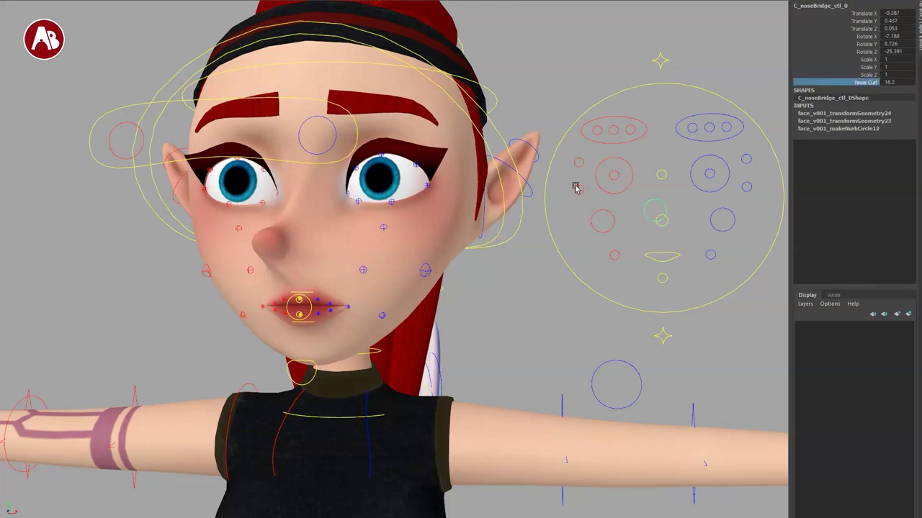
# Undo the nose bridge control's move and rotation
pyautogui.hotkey('ctrl', 'z')
pyautogui.hotkey('ctrl', 'z')
pyautogui.hotkey('ctrl', 'z')
pyautogui.hotkey('ctrl', 'z')
pyautogui.hotkey('ctrl', 'z')
pyautogui.hotkey('ctrl', 'z')
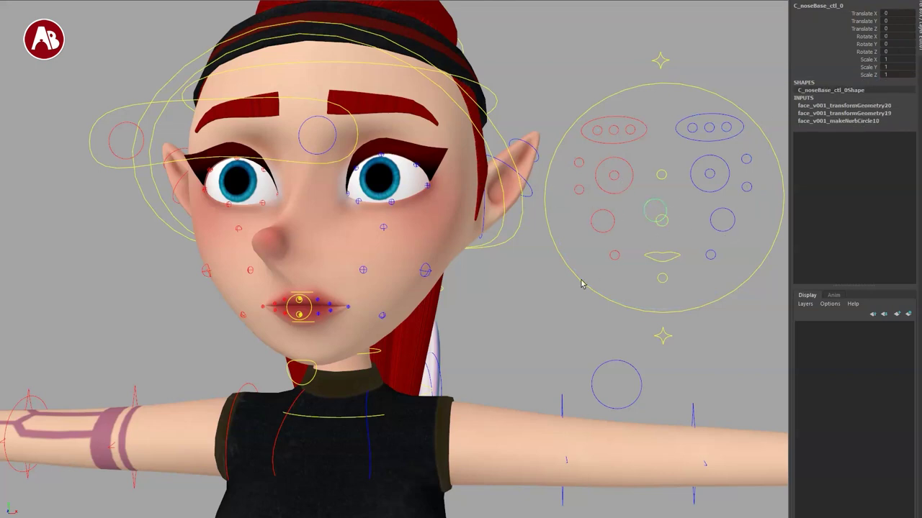
# Test rotating the face panel's mouth control, undoing the rotation
pyautogui.click(661, 265)
pyautogui.press('e')
pyautogui.moveTo(663, 257); pyautogui.dragTo(586, 292)
pyautogui.hotkey('ctrl', 'z')
pyautogui.hotkey('ctrl', 'z')
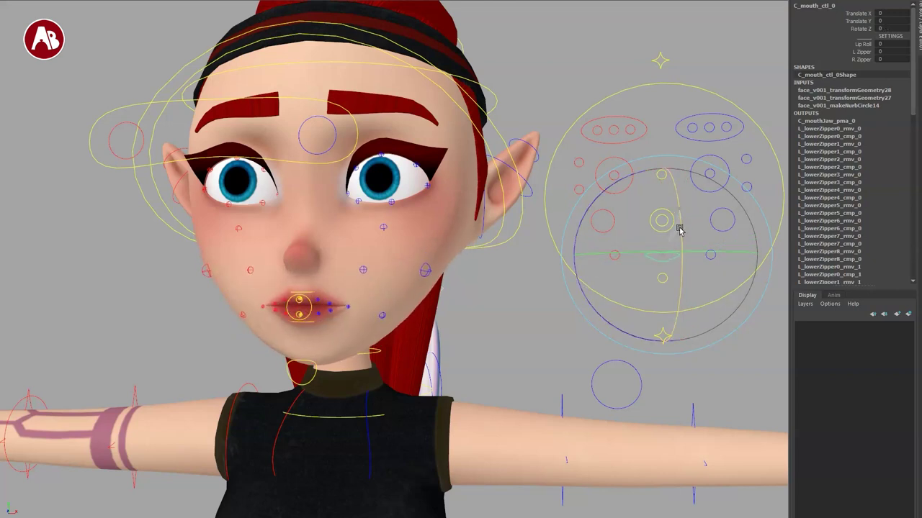
# Test moving the central eyes control on the face panel, undoing the move
pyautogui.press('q')
pyautogui.click(661, 175)
pyautogui.press('w')
pyautogui.moveTo(661, 174)
pyautogui.mouseDown()
pyautogui.moveTo(655, 186)
pyautogui.moveTo(681, 179)
pyautogui.moveTo(662, 169)
pyautogui.moveTo(643, 185)
pyautogui.moveTo(673, 165)
pyautogui.moveTo(654, 179)
pyautogui.moveTo(665, 180)
pyautogui.mouseUp()
pyautogui.hotkey('ctrl', 'z')
pyautogui.press('q')
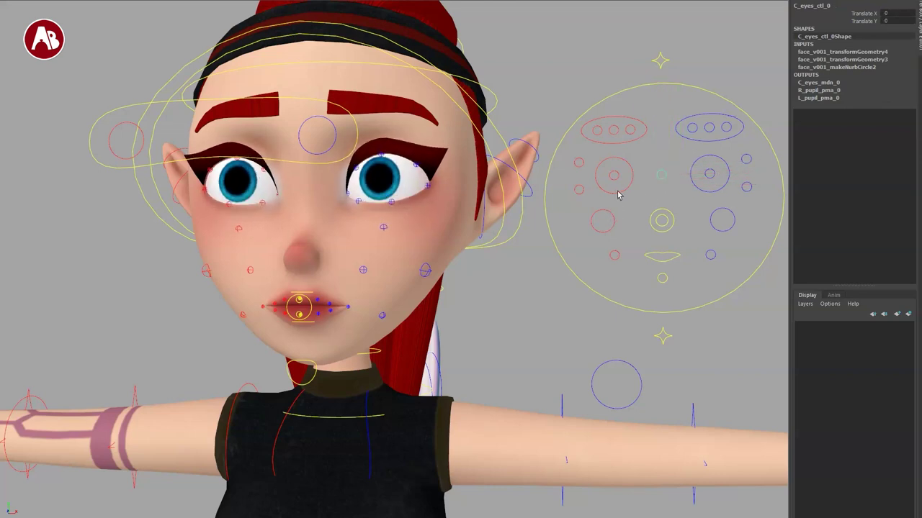
# Test rotating and moving the right eye control on the face panel, undoing both
pyautogui.click(618, 193)
pyautogui.press('e')
pyautogui.moveTo(593, 185)
pyautogui.mouseDown()
pyautogui.moveTo(623, 203)
pyautogui.moveTo(610, 205)
pyautogui.moveTo(606, 192)
pyautogui.moveTo(618, 189)
pyautogui.moveTo(611, 188)
pyautogui.mouseUp()
pyautogui.hotkey('ctrl', 'z')
pyautogui.press('w')
pyautogui.hotkey('ctrl', 'z')
# Test the eye control's Blink and Blink Bias attributes, undo the changes and select the left eye control
pyautogui.moveTo(654, 146)
pyautogui.mouseDown(button='middle')
pyautogui.moveTo(652, 160)
pyautogui.moveTo(702, 172)
pyautogui.moveTo(651, 162)
pyautogui.mouseUp(button='middle')
pyautogui.moveTo(689, 105); pyautogui.dragTo(748, 131, button='middle')
pyautogui.hotkey('ctrl', 'z')
pyautogui.hotkey('ctrl', 'z')
pyautogui.moveTo(815, 98); pyautogui.dragTo(602, 194, button='middle')
pyautogui.moveTo(694, 194); pyautogui.dragTo(714, 170)
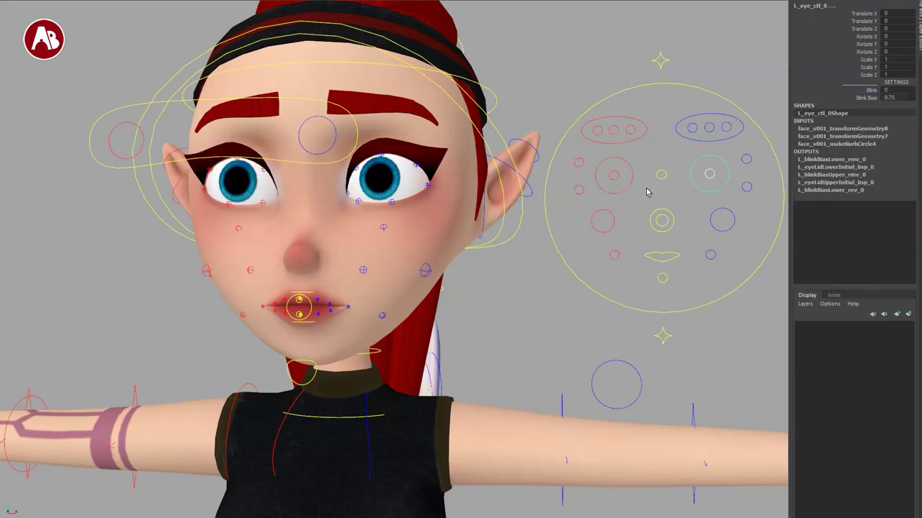
# Test the right eye's upper and lower blink controls on the face panel
pyautogui.click(574, 165)
pyautogui.moveTo(572, 165)
pyautogui.mouseDown()
pyautogui.moveTo(580, 155)
pyautogui.moveTo(587, 164)
pyautogui.mouseUp()
pyautogui.moveTo(570, 202); pyautogui.dragTo(579, 184)
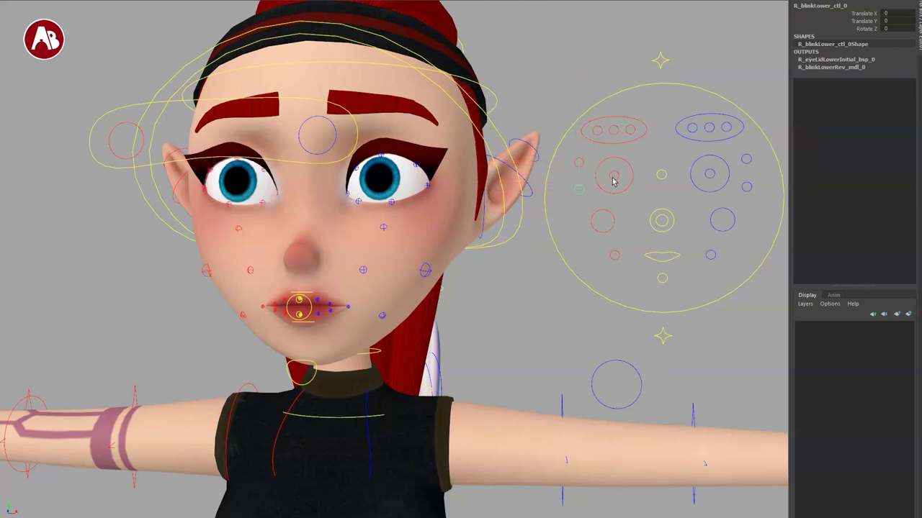
# Test the right upper eyelid's tweak controls, moving the inner one to about X 0.35, Y 0.87
pyautogui.click(237, 164)
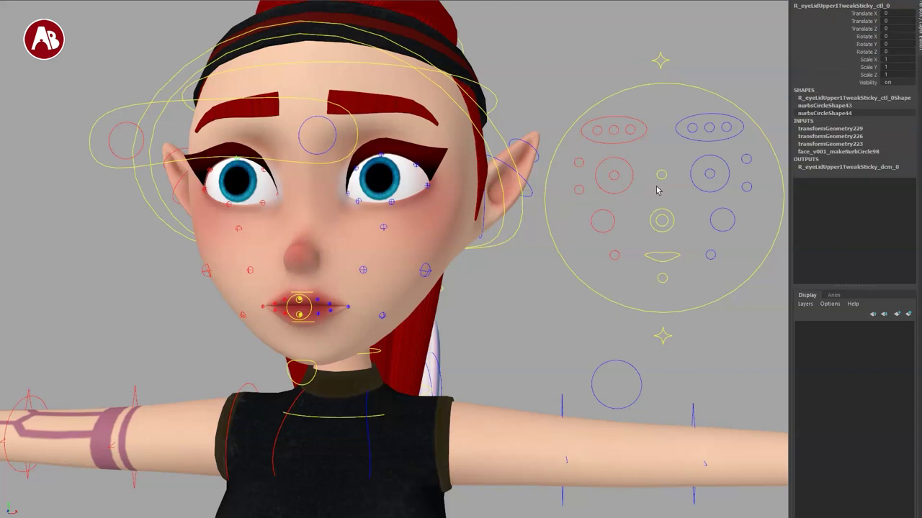
pyautogui.scroll(4, 313, 220)
pyautogui.keyDown('alt'); pyautogui.moveTo(313, 220); pyautogui.dragTo(365, 271, button='middle'); pyautogui.keyUp('alt')
pyautogui.moveTo(322, 131)
pyautogui.mouseDown()
pyautogui.moveTo(324, 105)
pyautogui.moveTo(332, 117)
pyautogui.mouseUp()
pyautogui.moveTo(359, 194); pyautogui.dragTo(369, 242)
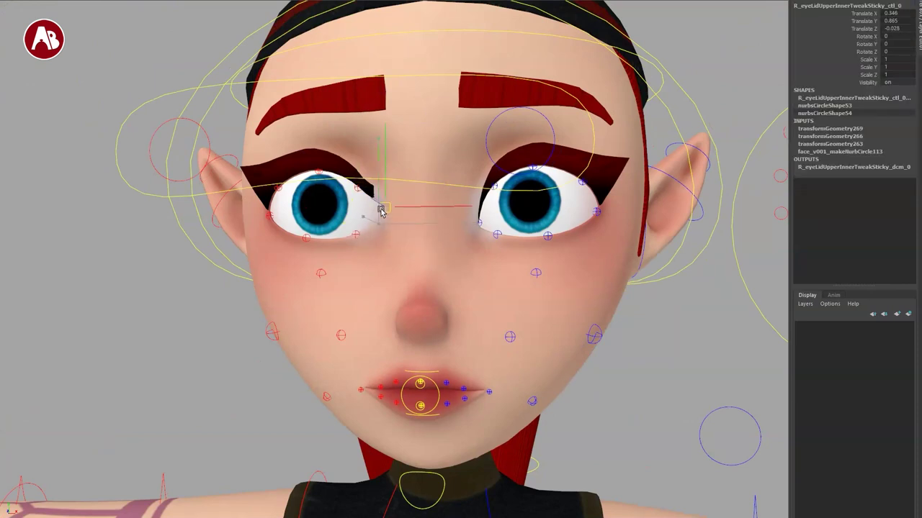
# Test moving the tweak controls under the right eye and on the right cheek, undoing the moves
pyautogui.click(318, 274)
pyautogui.moveTo(321, 273); pyautogui.dragTo(307, 254)
pyautogui.hotkey('ctrl', 'z')
pyautogui.click(340, 337)
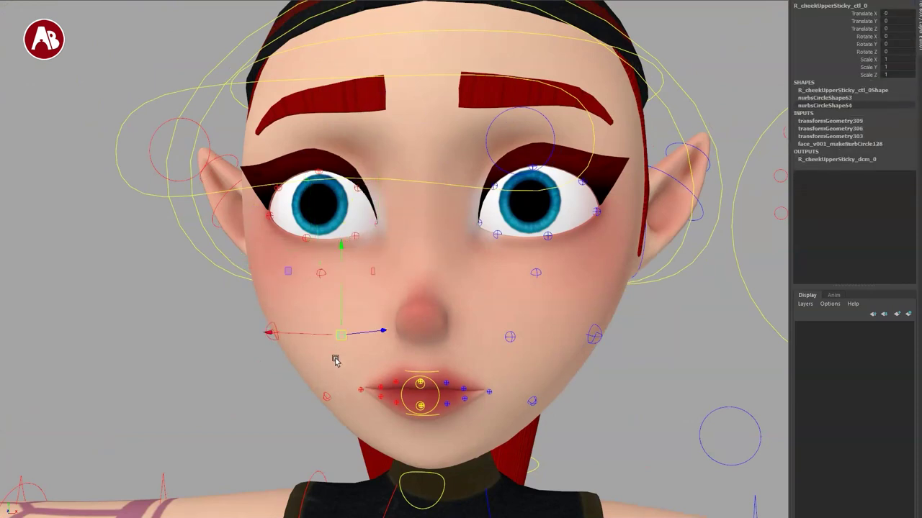
pyautogui.click(266, 343)
pyautogui.click(270, 338)
pyautogui.moveTo(276, 332); pyautogui.dragTo(249, 386)
pyautogui.hotkey('ctrl', 'z')
# Test moving the right lower cheek control from several angles, undo it and clear the selection
pyautogui.click(326, 397)
pyautogui.moveTo(326, 397); pyautogui.dragTo(308, 426)
pyautogui.keyDown('alt'); pyautogui.moveTo(448, 384); pyautogui.dragTo(410, 284, button='middle'); pyautogui.keyUp('alt')
pyautogui.keyDown('alt'); pyautogui.moveTo(409, 284); pyautogui.dragTo(437, 303); pyautogui.keyUp('alt')
pyautogui.keyDown('alt'); pyautogui.moveTo(436, 303); pyautogui.dragTo(419, 251, button='middle'); pyautogui.keyUp('alt')
pyautogui.keyDown('alt'); pyautogui.moveTo(420, 250); pyautogui.dragTo(406, 322, button='right'); pyautogui.keyUp('alt')
pyautogui.hotkey('ctrl', 'z')
pyautogui.keyDown('alt'); pyautogui.moveTo(407, 323); pyautogui.dragTo(373, 335, button='middle'); pyautogui.keyUp('alt')
pyautogui.click(507, 185)
pyautogui.keyDown('alt'); pyautogui.moveTo(506, 185); pyautogui.dragTo(619, 230, button='middle'); pyautogui.keyUp('alt')
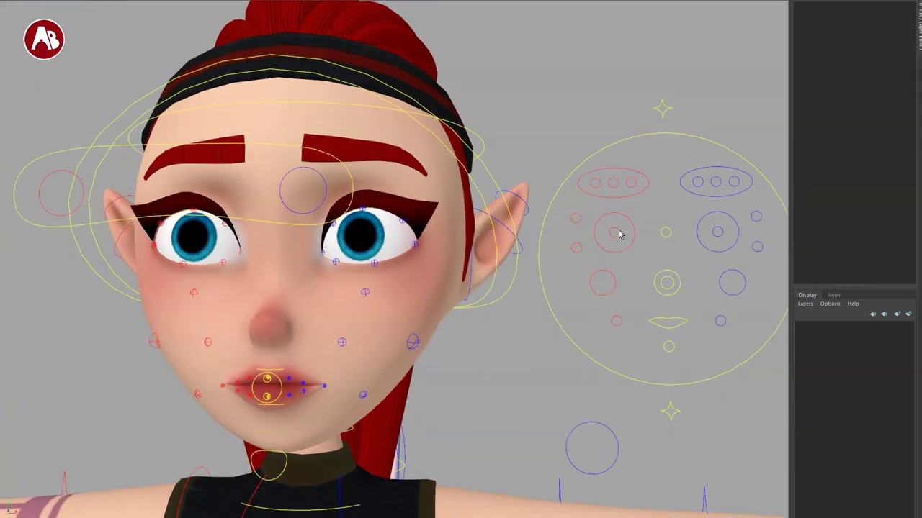
# Test moving the right eyebrow on the face panel, and raise its outer and middle controls individually
pyautogui.click(607, 193)
pyautogui.moveTo(613, 183)
pyautogui.mouseDown()
pyautogui.moveTo(602, 183)
pyautogui.moveTo(614, 192)
pyautogui.moveTo(620, 188)
pyautogui.moveTo(590, 164)
pyautogui.moveTo(637, 172)
pyautogui.moveTo(650, 191)
pyautogui.moveTo(595, 200)
pyautogui.moveTo(598, 182)
pyautogui.mouseUp()
pyautogui.hotkey('ctrl', 'z')
pyautogui.press('q')
pyautogui.click(595, 182)
pyautogui.press('w')
pyautogui.press('q')
pyautogui.click(619, 197)
# Undo all the right eyebrow control changes
pyautogui.hotkey('ctrl', 'z')
pyautogui.hotkey('ctrl', 'z')
pyautogui.hotkey('ctrl', 'z')
pyautogui.hotkey('ctrl', 'z')
pyautogui.hotkey('ctrl', 'z')
pyautogui.hotkey('ctrl', 'z')
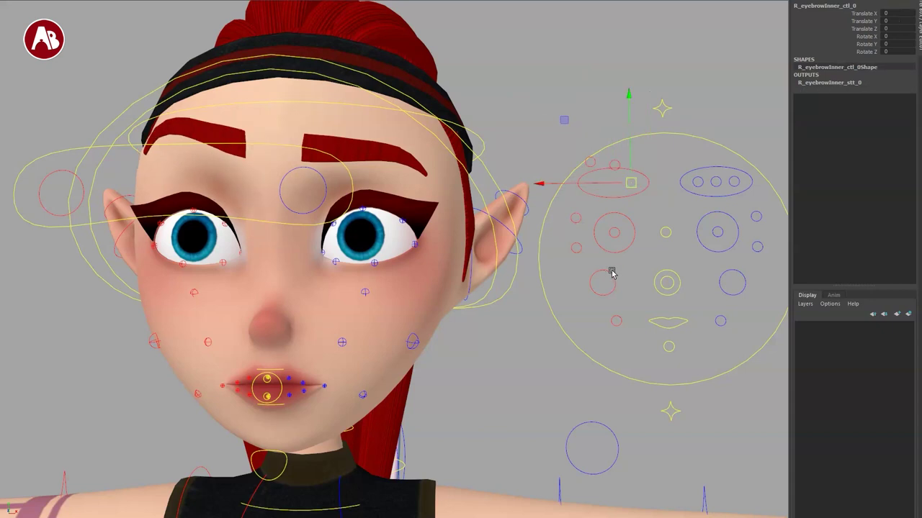
pyautogui.hotkey('ctrl', 'z')
pyautogui.hotkey('ctrl', 'z')
pyautogui.hotkey('ctrl', 'z')
# Focus on the mouth and move the main lips control to about X 0.3, Y -0.32
pyautogui.keyDown('alt'); pyautogui.moveTo(339, 338); pyautogui.dragTo(324, 311, button='middle'); pyautogui.keyUp('alt')
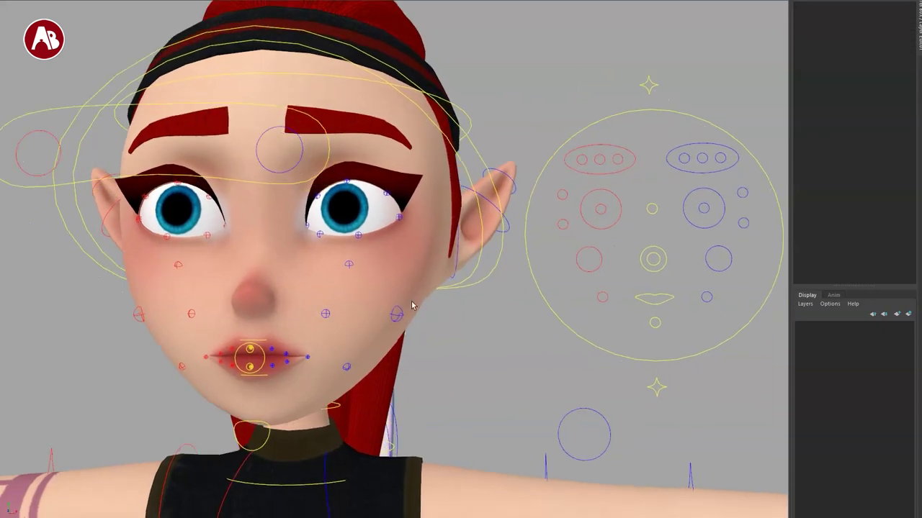
pyautogui.keyDown('alt'); pyautogui.moveTo(252, 315); pyautogui.dragTo(354, 223, button='middle'); pyautogui.keyUp('alt')
pyautogui.keyDown('alt'); pyautogui.moveTo(354, 222); pyautogui.dragTo(384, 309, button='right'); pyautogui.keyUp('alt')
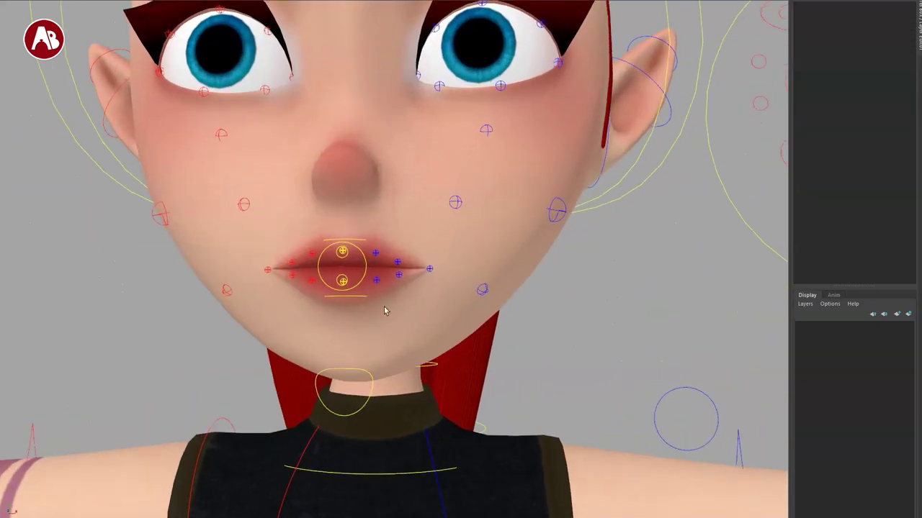
pyautogui.keyDown('alt'); pyautogui.moveTo(385, 309); pyautogui.dragTo(438, 235, button='middle'); pyautogui.keyUp('alt')
pyautogui.keyDown('alt'); pyautogui.moveTo(438, 234); pyautogui.dragTo(403, 250); pyautogui.keyUp('alt')
pyautogui.scroll(2, 375, 257)
pyautogui.click(358, 257)
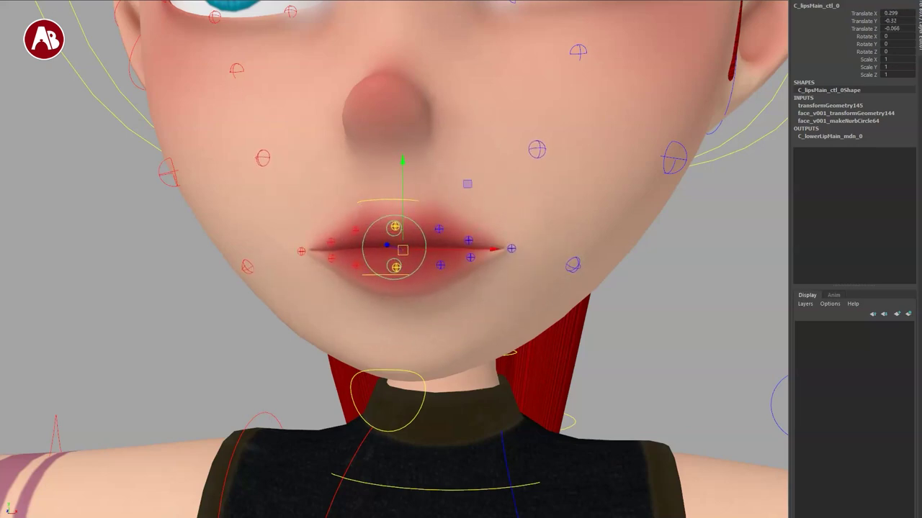
# Overlay wireframe on the shaded model while moving the main lips control to about X 0.14, Y -0.28, and remove the overlay
pyautogui.moveTo(28, 0)
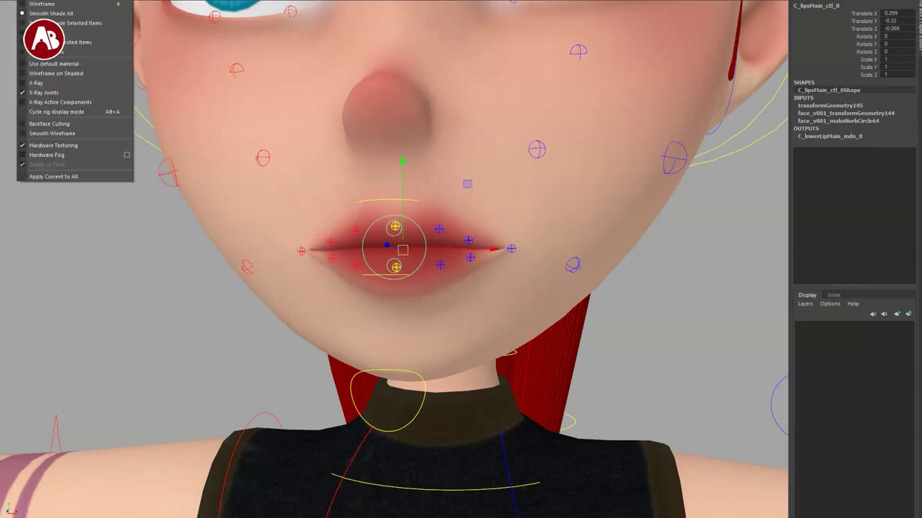
pyautogui.click(37, 73)
pyautogui.moveTo(403, 251)
pyautogui.mouseDown()
pyautogui.moveTo(387, 263)
pyautogui.moveTo(453, 255)
pyautogui.moveTo(400, 230)
pyautogui.moveTo(399, 271)
pyautogui.moveTo(387, 258)
pyautogui.moveTo(400, 254)
pyautogui.mouseUp()
pyautogui.click(55, 0)
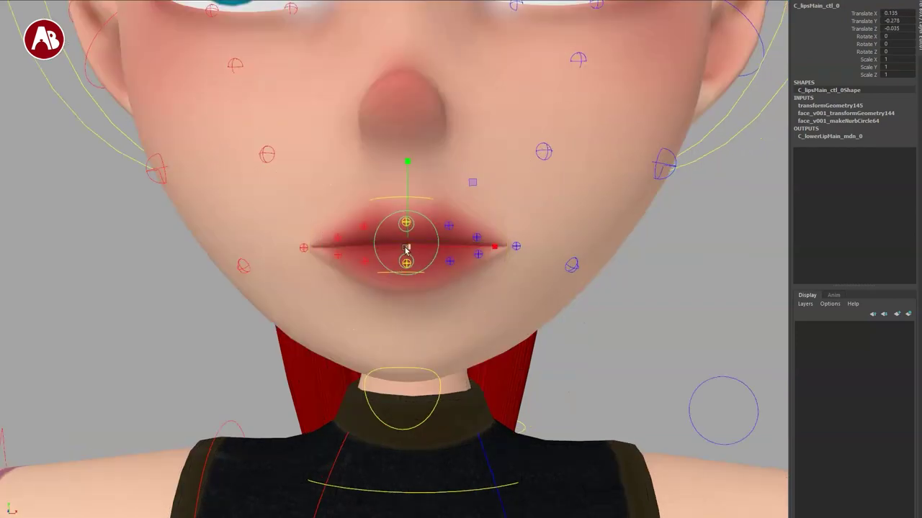
# Test scaling the main lips control, undo all its changes and restore textured display with all lights
pyautogui.moveTo(408, 249)
pyautogui.mouseDown()
pyautogui.moveTo(485, 298)
pyautogui.moveTo(357, 274)
pyautogui.moveTo(385, 280)
pyautogui.mouseUp()
pyautogui.press('q')
pyautogui.moveTo(418, 328)
pyautogui.keyDown('alt'); pyautogui.mouseDown()
pyautogui.moveTo(395, 337)
pyautogui.moveTo(407, 344)
pyautogui.mouseUp(); pyautogui.keyUp('alt')
pyautogui.press('5')
pyautogui.hotkey('ctrl', 'z')
pyautogui.hotkey('ctrl', 'z')
pyautogui.hotkey('ctrl', 'z')
pyautogui.press('6')
pyautogui.press('7')
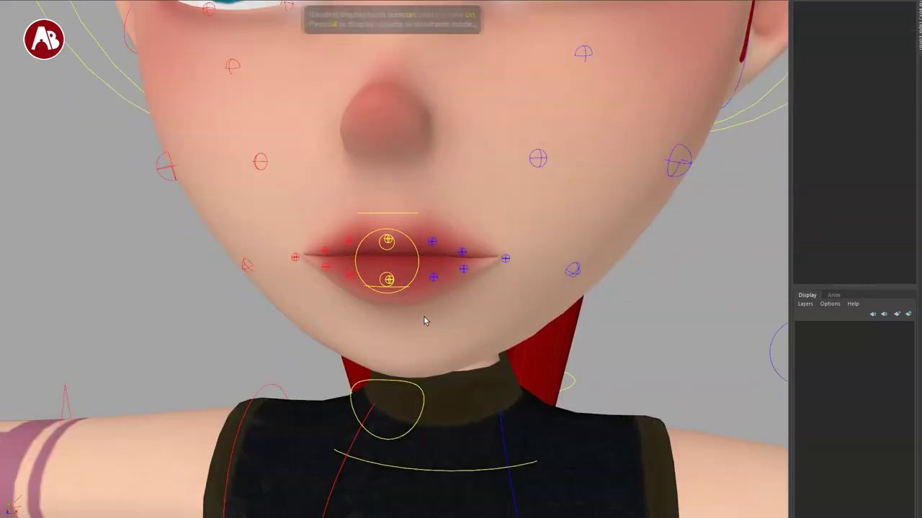
# Test rotating the main lips control from the front, undoing the rotation
pyautogui.keyDown('alt'); pyautogui.moveTo(401, 324); pyautogui.dragTo(417, 281); pyautogui.keyUp('alt')
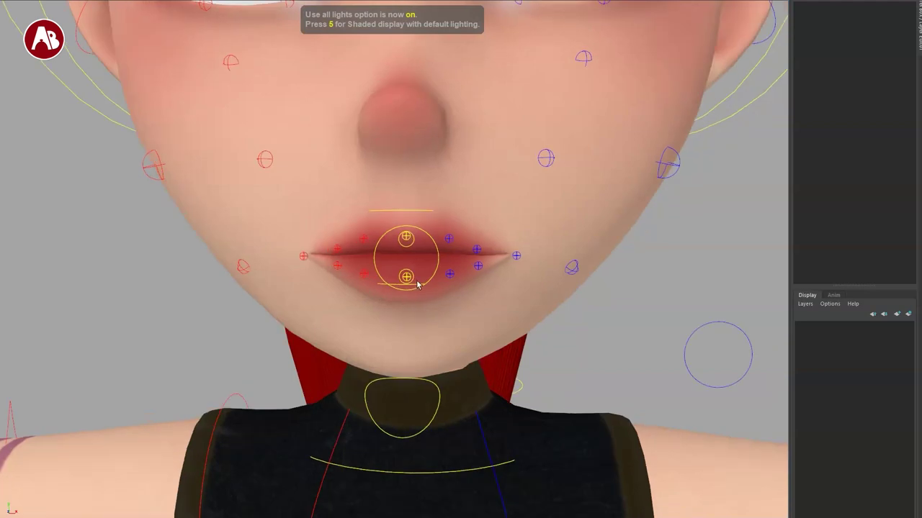
pyautogui.click(387, 256)
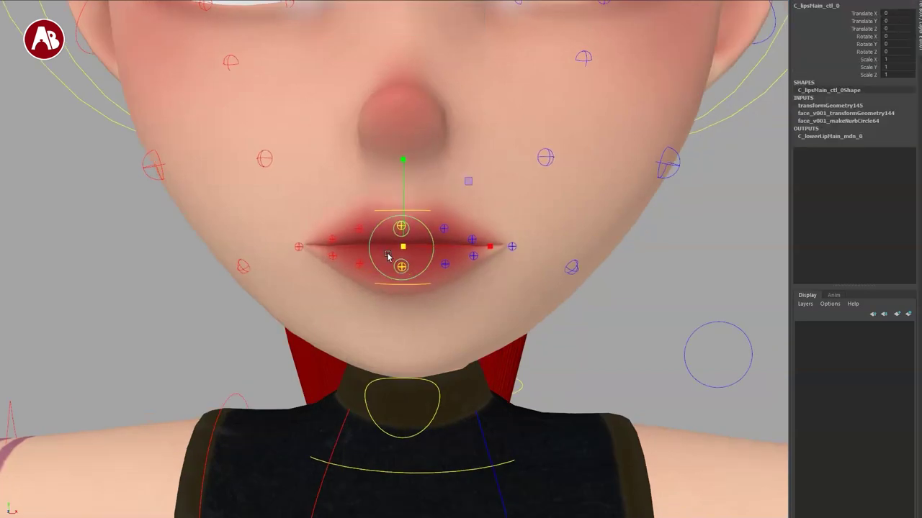
pyautogui.press('e')
pyautogui.moveTo(438, 174)
pyautogui.mouseDown()
pyautogui.moveTo(465, 204)
pyautogui.moveTo(439, 179)
pyautogui.mouseUp()
pyautogui.hotkey('ctrl', 'z')
pyautogui.press('q')
# Check the upper teeth control, and open the mouth by rotating the chin's jaw open control about 22.6 in X
pyautogui.click(385, 211)
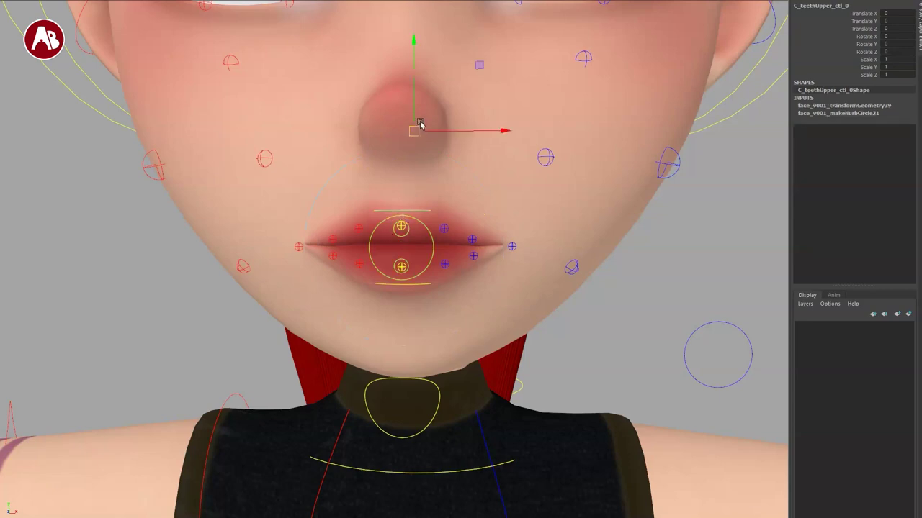
pyautogui.click(375, 389)
pyautogui.moveTo(407, 137); pyautogui.dragTo(408, 173)
pyautogui.press('q')
pyautogui.keyDown('alt'); pyautogui.moveTo(412, 265); pyautogui.dragTo(382, 253); pyautogui.keyUp('alt')
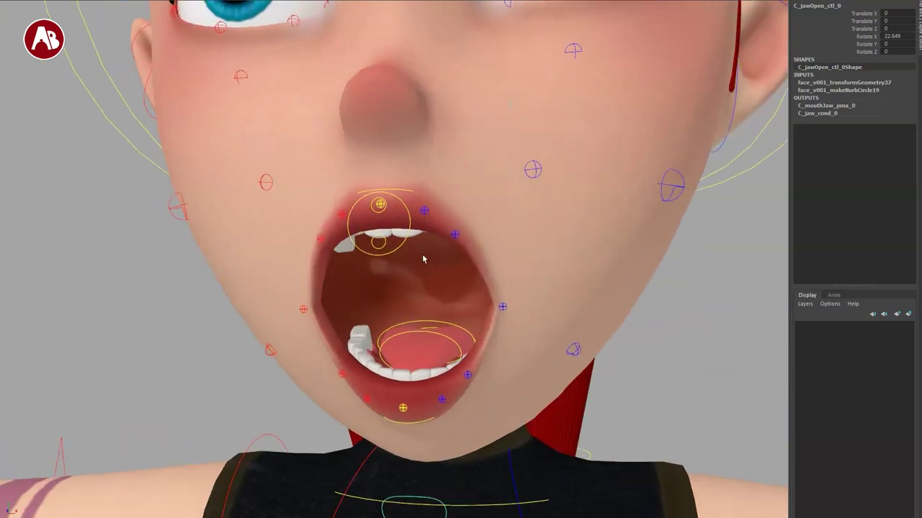
# Test moving the upper teeth control in the open mouth, undoing the move
pyautogui.click(402, 192)
pyautogui.press('w')
pyautogui.moveTo(437, 168); pyautogui.dragTo(442, 236)
pyautogui.hotkey('ctrl', 'z')
pyautogui.hotkey('ctrl', 'z')
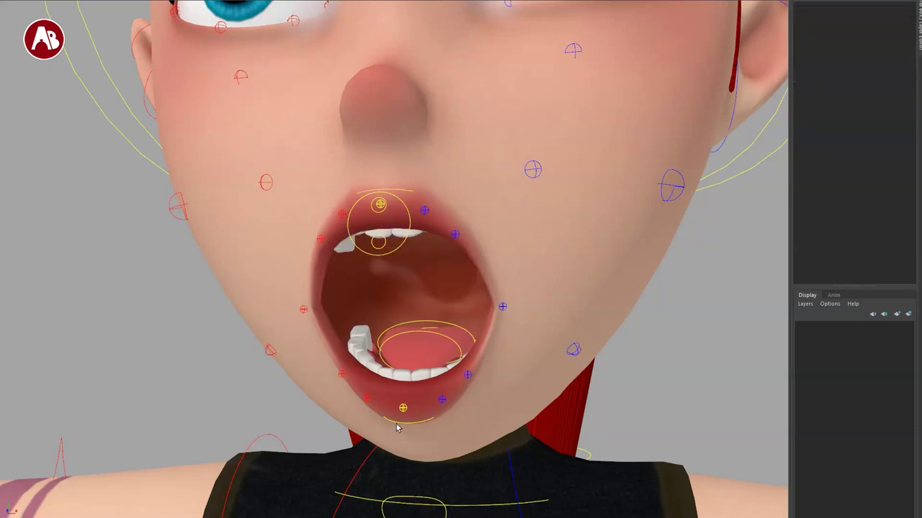
# Test moving and rotating the lower teeth control in the open mouth, undoing both
pyautogui.click(403, 408)
pyautogui.press('w')
pyautogui.moveTo(446, 171); pyautogui.dragTo(437, 132)
pyautogui.hotkey('ctrl', 'z')
pyautogui.press('e')
pyautogui.hotkey('ctrl', 'z')
pyautogui.press('q')
pyautogui.keyDown('alt'); pyautogui.moveTo(400, 387); pyautogui.dragTo(411, 385); pyautogui.keyUp('alt')
pyautogui.keyDown('alt'); pyautogui.moveTo(396, 345); pyautogui.dragTo(401, 323); pyautogui.keyUp('alt')
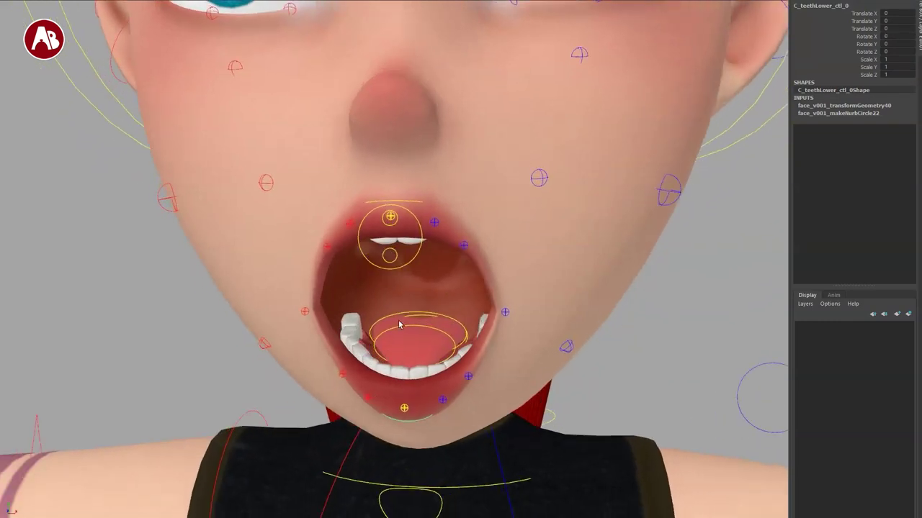
# Test moving, rotating and scaling the third tongue control, undoing all its changes
pyautogui.click(410, 329)
pyautogui.keyDown('alt'); pyautogui.moveTo(408, 365); pyautogui.dragTo(426, 308); pyautogui.keyUp('alt')
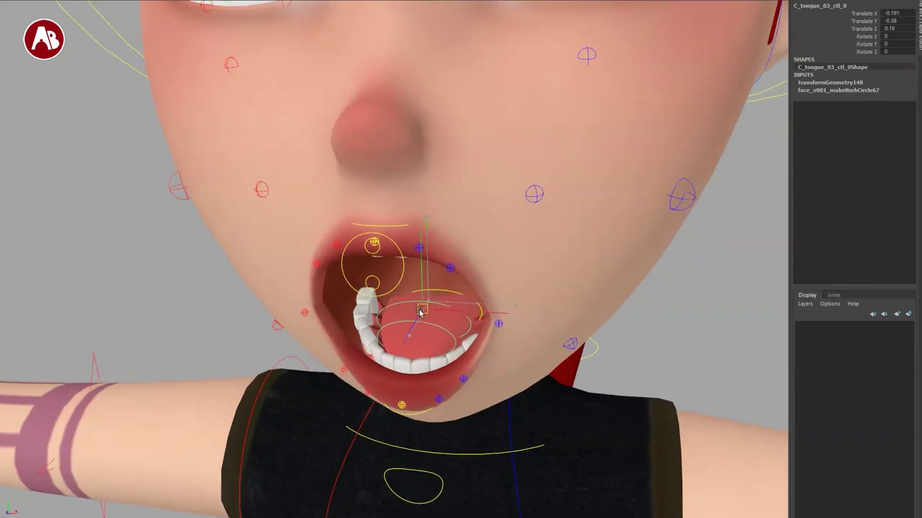
pyautogui.press('e')
pyautogui.hotkey('ctrl', 'z')
pyautogui.press('r')
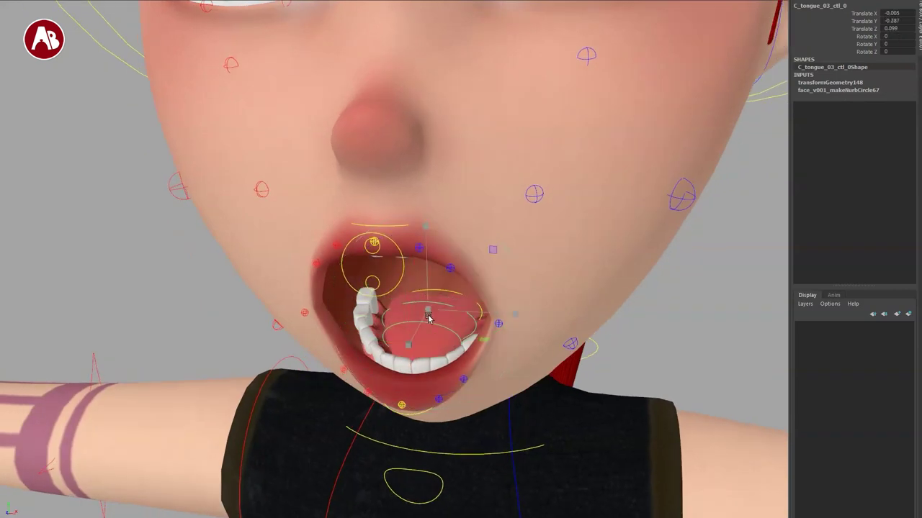
pyautogui.moveTo(472, 323); pyautogui.dragTo(474, 326)
pyautogui.hotkey('ctrl', 'z')
pyautogui.hotkey('ctrl', 'z')
pyautogui.hotkey('ctrl', 'z')
pyautogui.hotkey('ctrl', 'z')
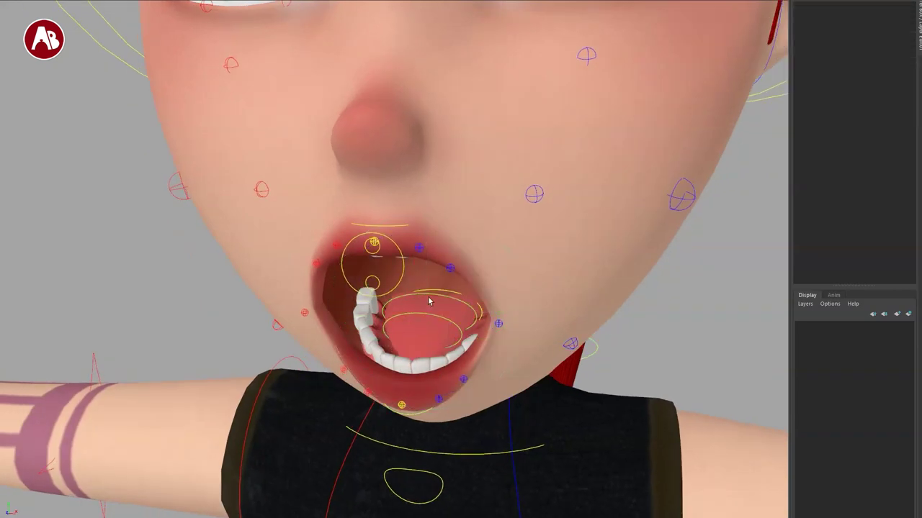
# Examine the second and fourth tongue controls inside the open mouth from the front and side, in shaded and wireframe display
pyautogui.click(446, 298)
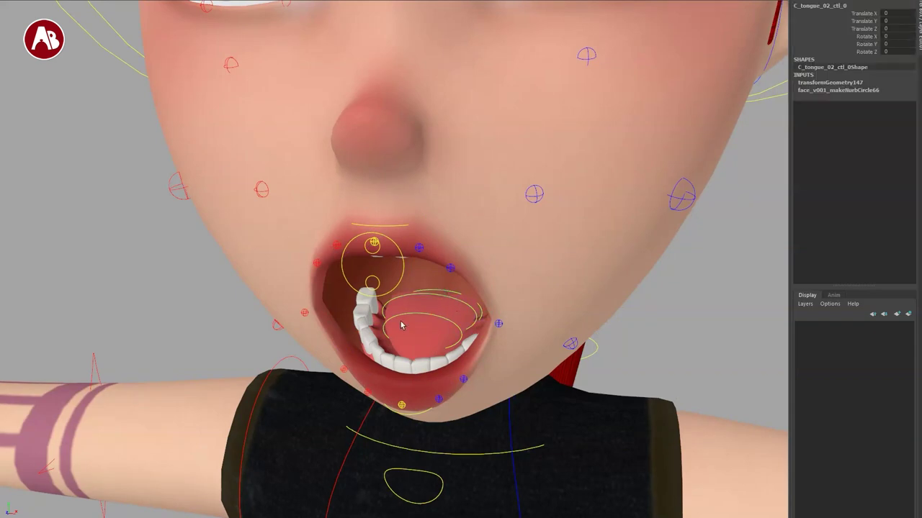
pyautogui.keyDown('alt'); pyautogui.moveTo(401, 362); pyautogui.dragTo(523, 405); pyautogui.keyUp('alt')
pyautogui.press('4')
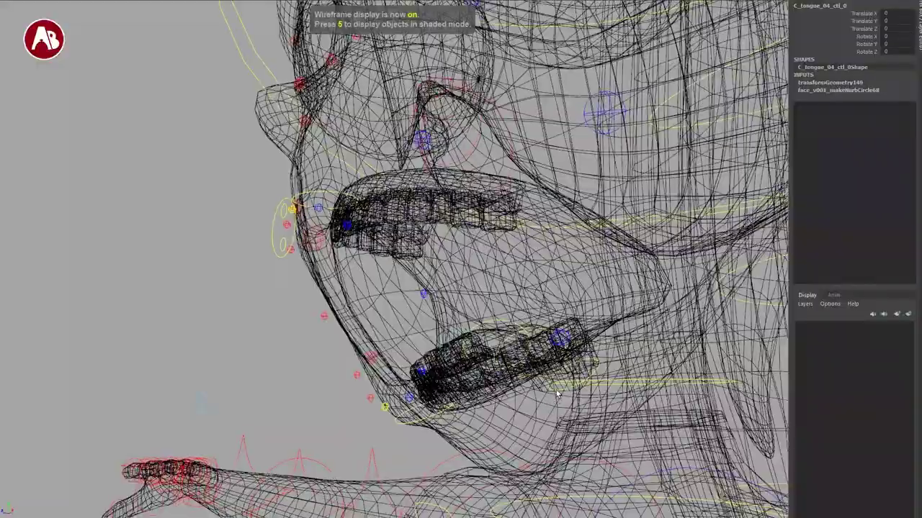
pyautogui.press('6')
pyautogui.press('4')
pyautogui.moveTo(425, 379)
pyautogui.keyDown('alt'); pyautogui.mouseDown()
pyautogui.moveTo(346, 396)
pyautogui.moveTo(569, 417)
pyautogui.moveTo(507, 403)
pyautogui.moveTo(417, 411)
pyautogui.moveTo(518, 412)
pyautogui.mouseUp(); pyautogui.keyUp('alt')
pyautogui.press('6')
pyautogui.press('7')
pyautogui.moveTo(442, 412)
pyautogui.keyDown('alt'); pyautogui.mouseDown()
pyautogui.moveTo(499, 410)
pyautogui.moveTo(503, 399)
pyautogui.mouseUp(); pyautogui.keyUp('alt')
# Try moving the right lip corner and right upper lip controls outward on the open mouth
pyautogui.click(308, 305)
pyautogui.press('w')
pyautogui.moveTo(308, 306); pyautogui.dragTo(253, 273)
pyautogui.click(324, 226)
pyautogui.moveTo(324, 228); pyautogui.dragTo(288, 199)
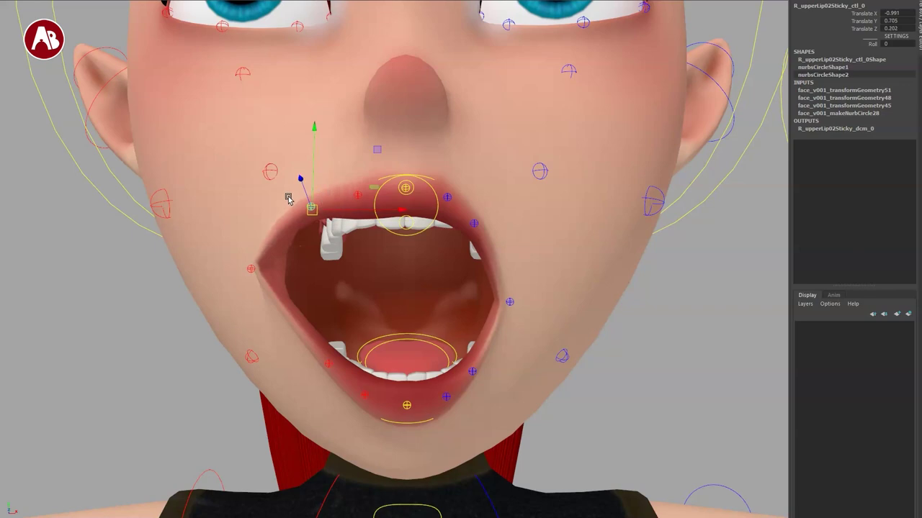
pyautogui.click(357, 195)
pyautogui.moveTo(357, 195); pyautogui.dragTo(348, 164)
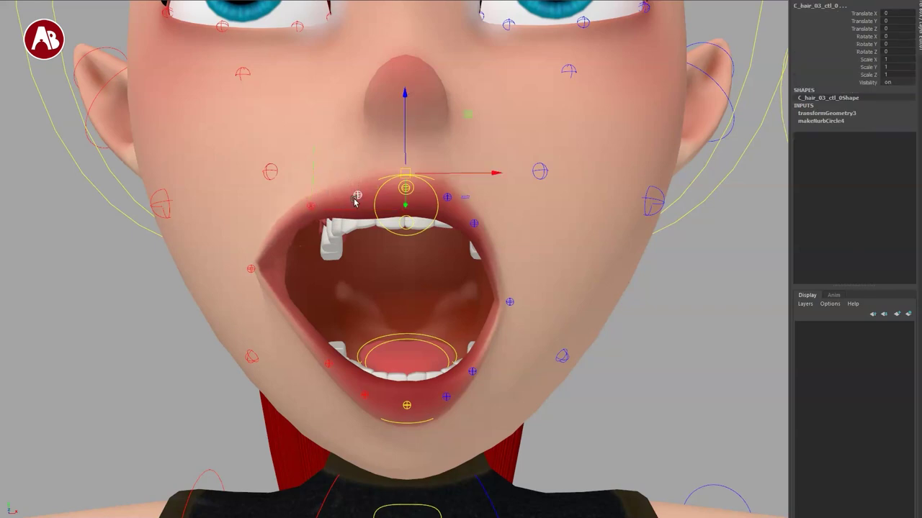
pyautogui.click(357, 197)
pyautogui.keyDown('alt'); pyautogui.moveTo(382, 222); pyautogui.dragTo(388, 270); pyautogui.keyUp('alt')
pyautogui.click(373, 239)
pyautogui.moveTo(375, 225); pyautogui.dragTo(389, 277)
# Undo the lip control moves and the jaw opening to bring back the closed mouth
pyautogui.hotkey('ctrl', 'z')
pyautogui.hotkey('ctrl', 'z')
pyautogui.hotkey('ctrl', 'z')
pyautogui.hotkey('ctrl', 'z')
pyautogui.hotkey('ctrl', 'z')
pyautogui.hotkey('ctrl', 'z')
pyautogui.hotkey('ctrl', 'z')
pyautogui.hotkey('ctrl', 'z')
pyautogui.hotkey('ctrl', 'z')
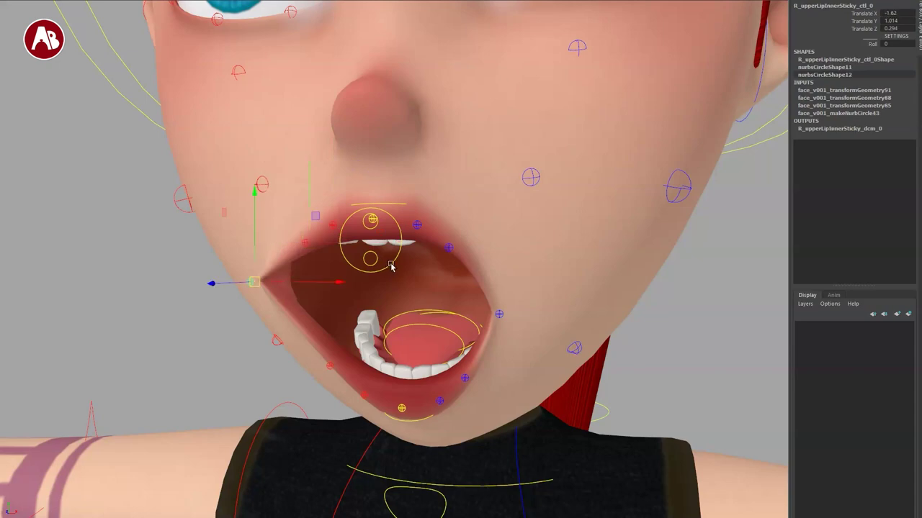
pyautogui.hotkey('ctrl', 'z')
pyautogui.hotkey('ctrl', 'z')
pyautogui.hotkey('ctrl', 'z')
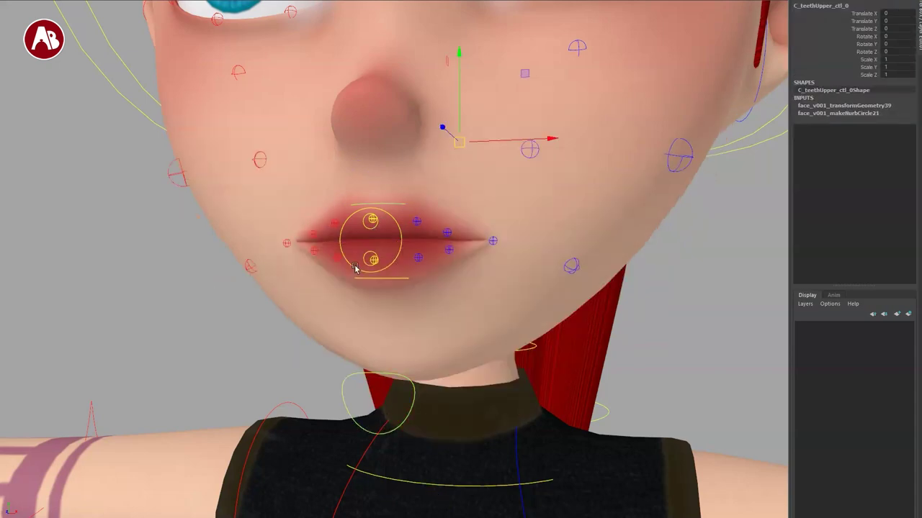
pyautogui.hotkey('ctrl', 'z')
# Test moving the upper lips control on the closed mouth, undoing all its moves and clearing the selection
pyautogui.moveTo(372, 227); pyautogui.dragTo(414, 261)
pyautogui.hotkey('ctrl', 'z')
pyautogui.click(368, 229)
pyautogui.press('w')
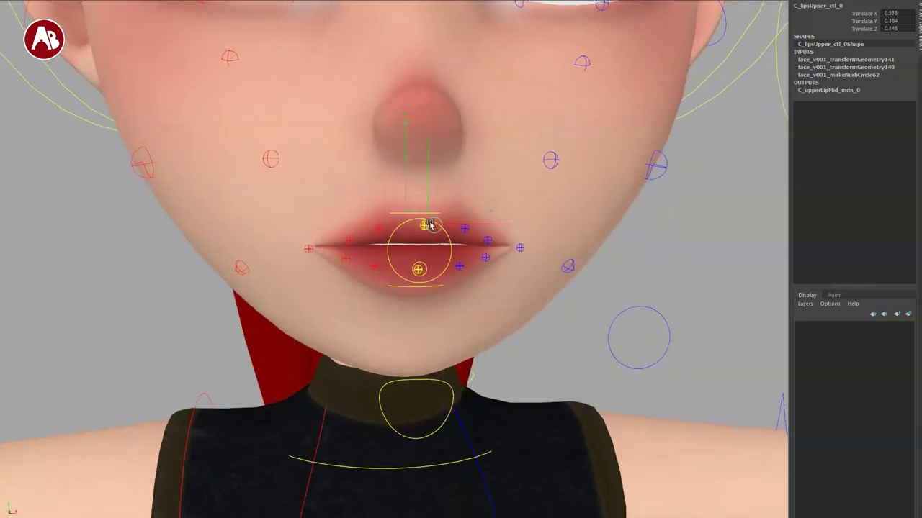
pyautogui.moveTo(415, 266); pyautogui.dragTo(349, 349)
pyautogui.keyDown('alt'); pyautogui.moveTo(427, 367); pyautogui.dragTo(306, 268, button='right'); pyautogui.keyUp('alt')
pyautogui.keyDown('alt'); pyautogui.moveTo(306, 268); pyautogui.dragTo(323, 295, button='middle'); pyautogui.keyUp('alt')
pyautogui.hotkey('ctrl', 'z')
pyautogui.hotkey('ctrl', 'z')
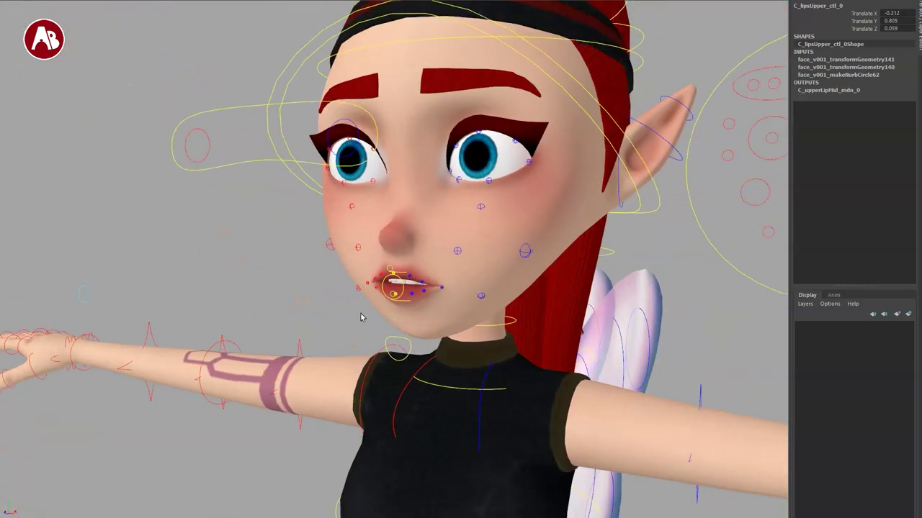
pyautogui.hotkey('ctrl', 'z')
pyautogui.hotkey('ctrl', 'z')
pyautogui.click(250, 228)
# Inspect the head and upper body from several angles, comparing wireframe, shaded and lit display
pyautogui.keyDown('alt'); pyautogui.moveTo(399, 317); pyautogui.dragTo(289, 258, button='right'); pyautogui.keyUp('alt')
pyautogui.moveTo(285, 273)
pyautogui.keyDown('alt'); pyautogui.mouseDown()
pyautogui.moveTo(274, 270)
pyautogui.moveTo(295, 277)
pyautogui.mouseUp(); pyautogui.keyUp('alt')
pyautogui.keyDown('alt'); pyautogui.moveTo(552, 363); pyautogui.dragTo(520, 223, button='middle'); pyautogui.keyUp('alt')
pyautogui.keyDown('alt'); pyautogui.moveTo(520, 224); pyautogui.dragTo(410, 317); pyautogui.keyUp('alt')
pyautogui.press('4')
pyautogui.moveTo(418, 153); pyautogui.dragTo(520, 254)
pyautogui.keyDown('alt'); pyautogui.moveTo(519, 266); pyautogui.dragTo(489, 322); pyautogui.keyUp('alt')
pyautogui.press('7')
pyautogui.moveTo(424, 319)
pyautogui.keyDown('alt'); pyautogui.mouseDown()
pyautogui.moveTo(367, 245)
pyautogui.moveTo(477, 265)
pyautogui.moveTo(534, 292)
pyautogui.moveTo(511, 236)
pyautogui.mouseUp(); pyautogui.keyUp('alt')
pyautogui.press('5')
pyautogui.press('6')
pyautogui.press('7')
pyautogui.press('e')
pyautogui.hotkey('ctrl', 'z')
pyautogui.hotkey('ctrl', 'z')
pyautogui.hotkey('ctrl', 'z')
pyautogui.hotkey('ctrl', 'z')
# Test the wings control's Flap attribute and check its other settings, undoing the change
pyautogui.keyDown('alt'); pyautogui.moveTo(438, 375); pyautogui.dragTo(469, 392); pyautogui.keyUp('alt')
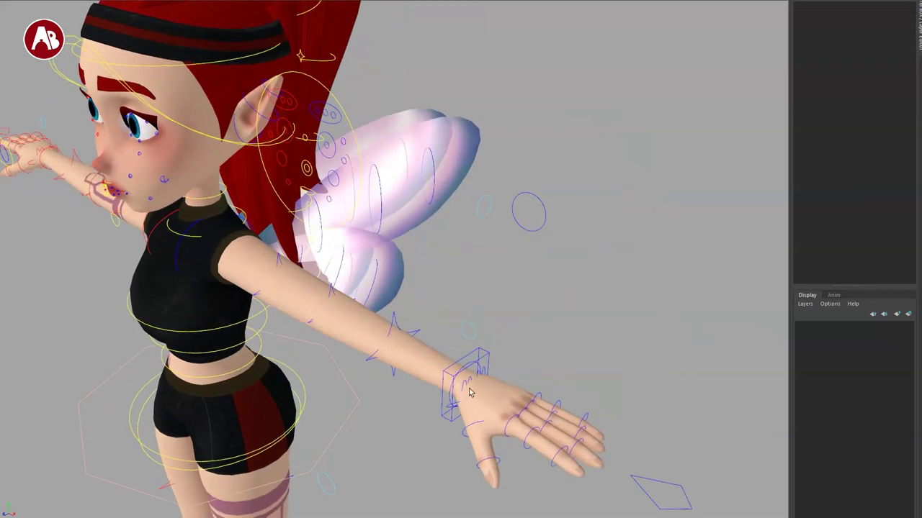
pyautogui.moveTo(481, 233); pyautogui.dragTo(487, 209)
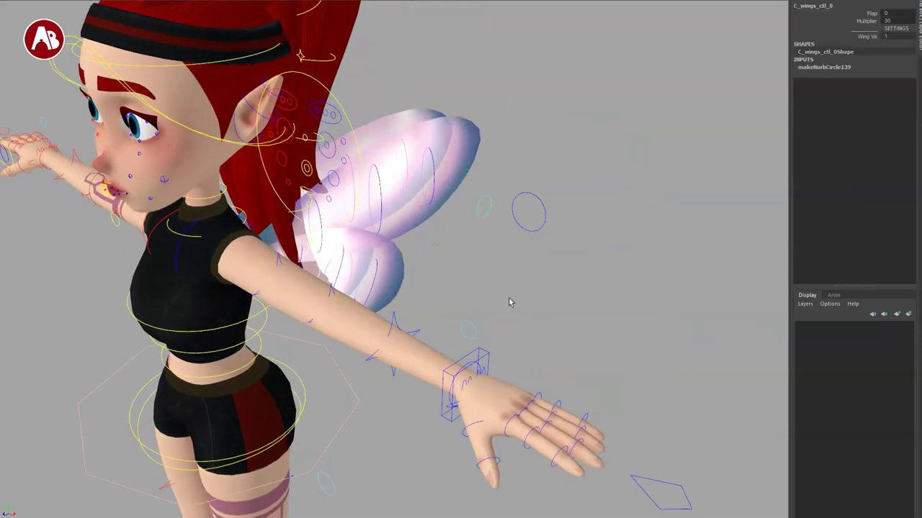
pyautogui.moveTo(491, 185); pyautogui.dragTo(617, 201, button='middle')
pyautogui.hotkey('ctrl', 'z')
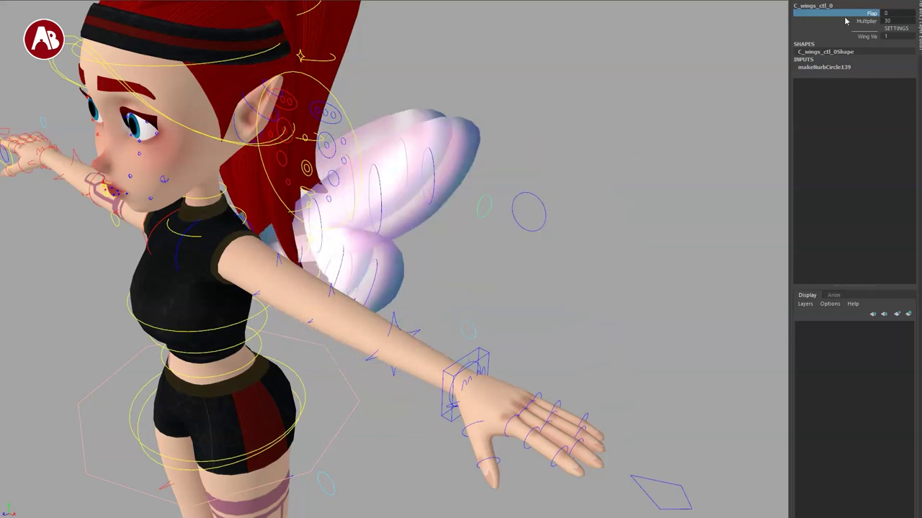
pyautogui.moveTo(721, 59); pyautogui.dragTo(722, 121, button='middle')
pyautogui.click(722, 121)
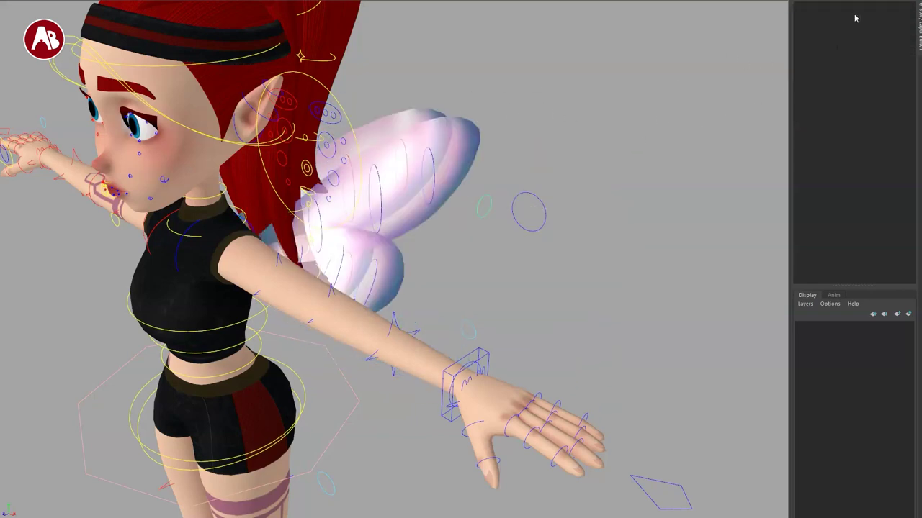
pyautogui.click(485, 206)
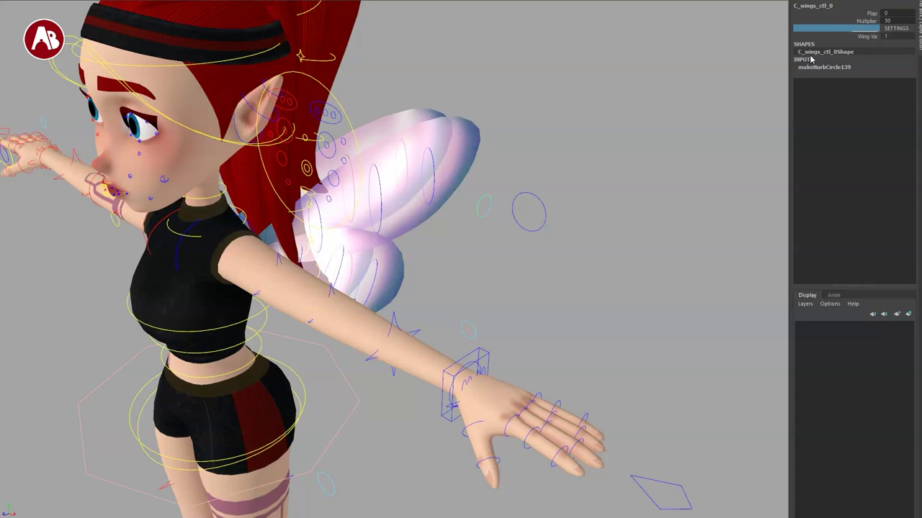
pyautogui.click(587, 195)
# Examine the full-body rig and its control layout from the front and the side
pyautogui.keyDown('alt'); pyautogui.moveTo(488, 299); pyautogui.dragTo(540, 317, button='middle'); pyautogui.keyUp('alt')
pyautogui.keyDown('alt'); pyautogui.moveTo(540, 317); pyautogui.dragTo(375, 320, button='right'); pyautogui.keyUp('alt')
pyautogui.keyDown('alt'); pyautogui.moveTo(365, 321); pyautogui.dragTo(421, 517); pyautogui.keyUp('alt')
pyautogui.click(384, 484)
pyautogui.click(484, 480)
pyautogui.press('e')
pyautogui.press('w')
pyautogui.moveTo(422, 453); pyautogui.dragTo(414, 315)
pyautogui.press('e')
pyautogui.press('w')
pyautogui.moveTo(463, 163); pyautogui.dragTo(508, 220)
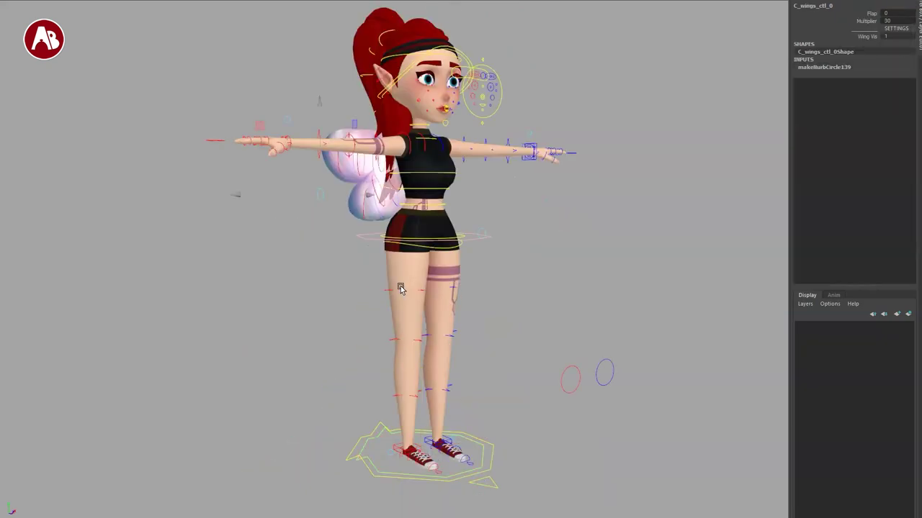
pyautogui.moveTo(389, 251)
pyautogui.keyDown('alt'); pyautogui.mouseDown()
pyautogui.moveTo(428, 282)
pyautogui.moveTo(469, 294)
pyautogui.moveTo(472, 282)
pyautogui.mouseUp(); pyautogui.keyUp('alt')
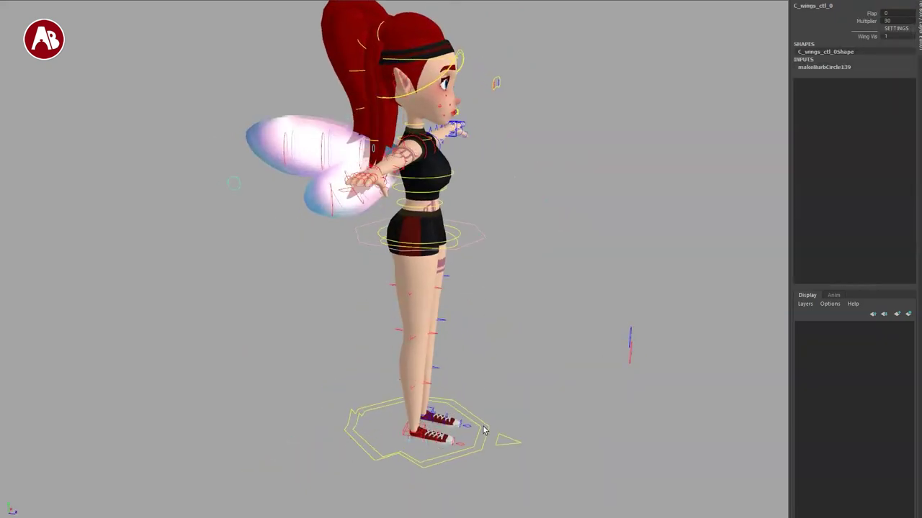
# Select the inner main control under the feet and inspect the full rig from several sides
pyautogui.click(476, 441)
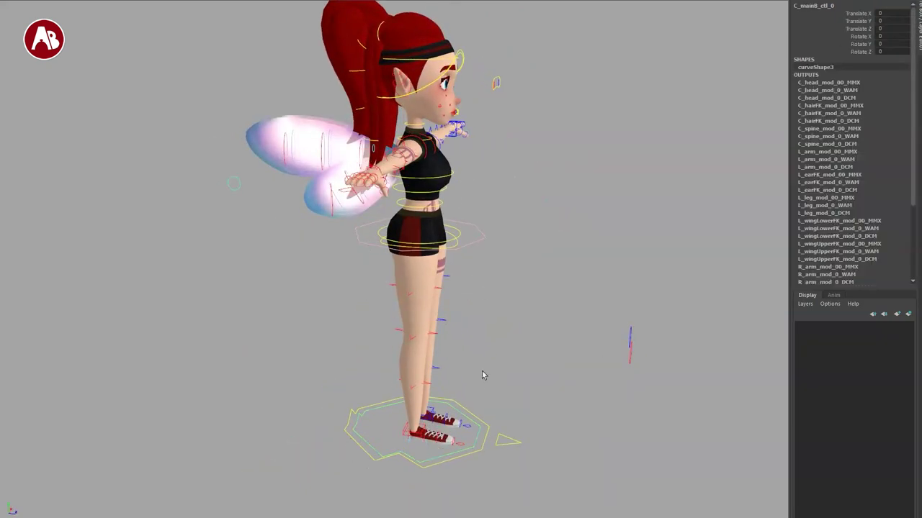
pyautogui.keyDown('alt'); pyautogui.moveTo(494, 288); pyautogui.dragTo(460, 269); pyautogui.keyUp('alt')
pyautogui.keyDown('alt'); pyautogui.moveTo(408, 255); pyautogui.dragTo(381, 296); pyautogui.keyUp('alt')
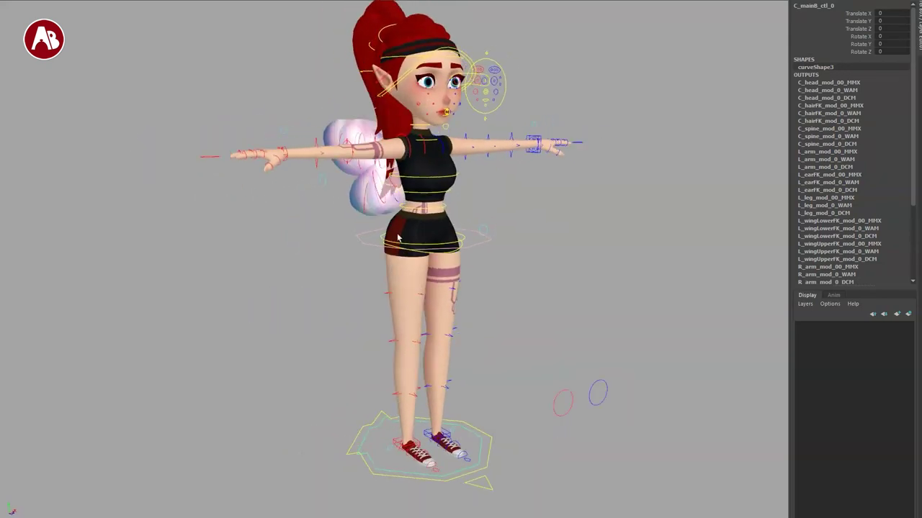
pyautogui.keyDown('alt'); pyautogui.moveTo(397, 238); pyautogui.dragTo(394, 110, button='right'); pyautogui.keyUp('alt')
pyautogui.keyDown('alt'); pyautogui.moveTo(331, 281); pyautogui.dragTo(417, 277); pyautogui.keyUp('alt')
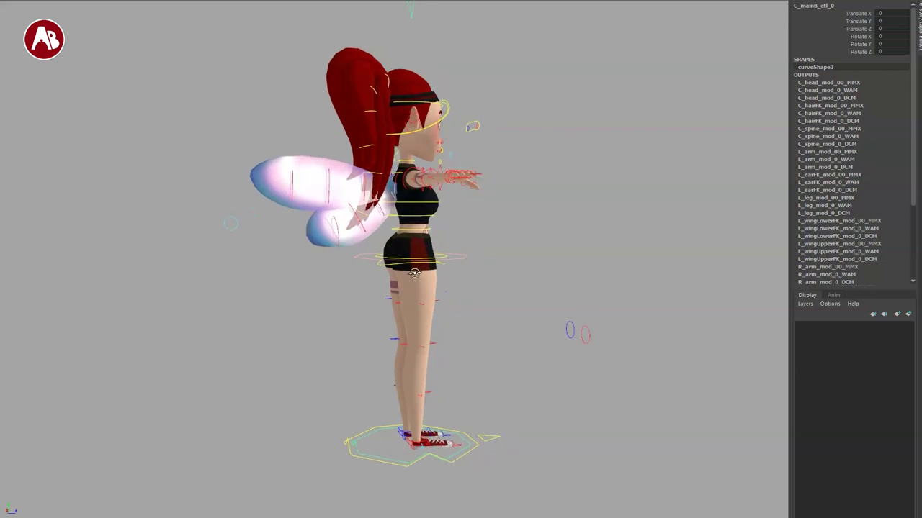
pyautogui.keyDown('alt'); pyautogui.moveTo(375, 241); pyautogui.dragTo(554, 310); pyautogui.keyUp('alt')
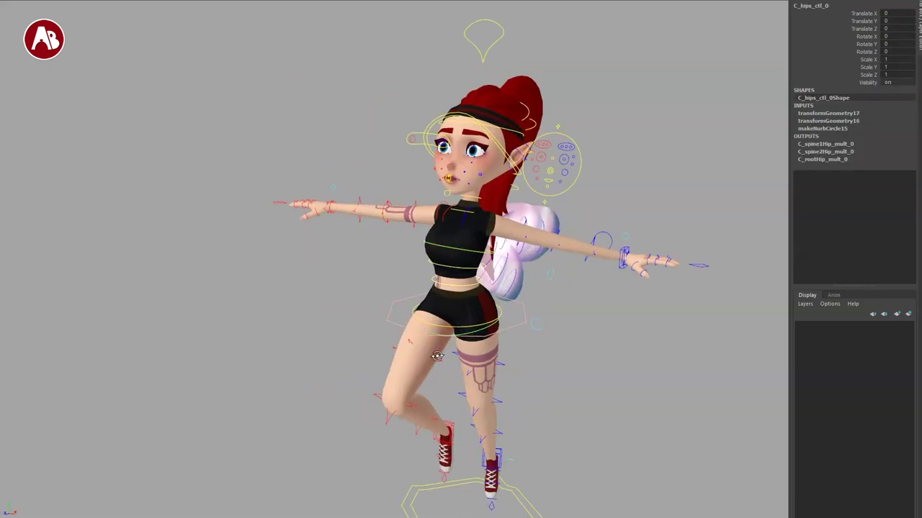
# Examine the character's flying pose from the front, both sides and close up on the face and arms
pyautogui.keyDown('alt'); pyautogui.moveTo(403, 360); pyautogui.dragTo(425, 360); pyautogui.keyUp('alt')
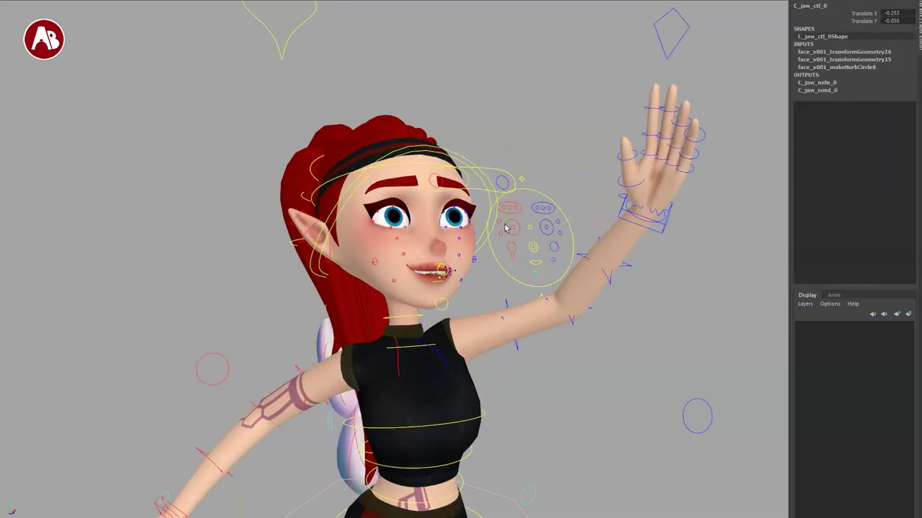
pyautogui.click(548, 203)
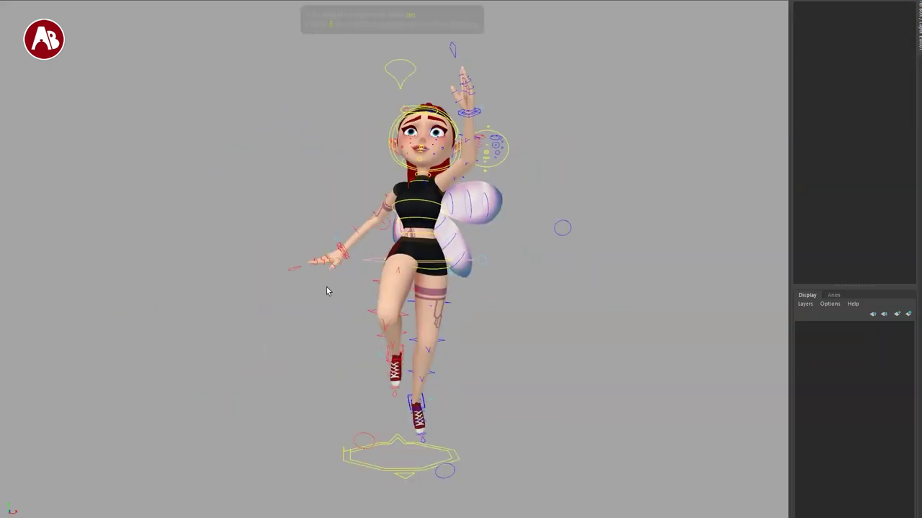
pyautogui.keyDown('alt'); pyautogui.moveTo(326, 287); pyautogui.dragTo(368, 278); pyautogui.keyUp('alt')
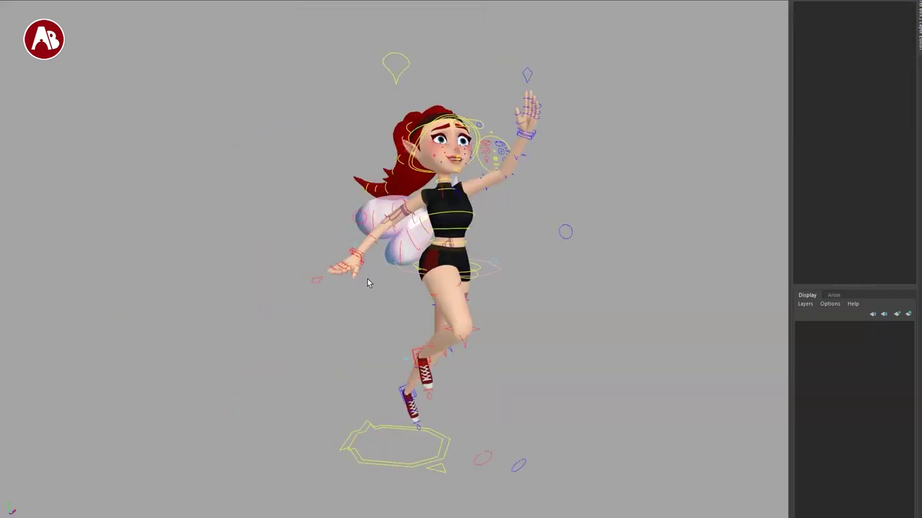
pyautogui.keyDown('alt'); pyautogui.moveTo(367, 279); pyautogui.dragTo(307, 269, button='middle'); pyautogui.keyUp('alt')
pyautogui.moveTo(307, 269)
pyautogui.keyDown('alt'); pyautogui.mouseDown()
pyautogui.moveTo(332, 265)
pyautogui.moveTo(310, 265)
pyautogui.moveTo(298, 316)
pyautogui.moveTo(417, 307)
pyautogui.moveTo(210, 313)
pyautogui.moveTo(376, 298)
pyautogui.moveTo(378, 289)
pyautogui.moveTo(304, 285)
pyautogui.mouseUp(); pyautogui.keyUp('alt')
pyautogui.hotkey('alt', 'v')
pyautogui.keyDown('alt'); pyautogui.moveTo(343, 286); pyautogui.dragTo(353, 304, button='right'); pyautogui.keyUp('alt')
pyautogui.keyDown('alt'); pyautogui.moveTo(389, 302); pyautogui.dragTo(294, 289); pyautogui.keyUp('alt')
pyautogui.keyDown('alt'); pyautogui.moveTo(320, 269); pyautogui.dragTo(375, 252, button='middle'); pyautogui.keyUp('alt')
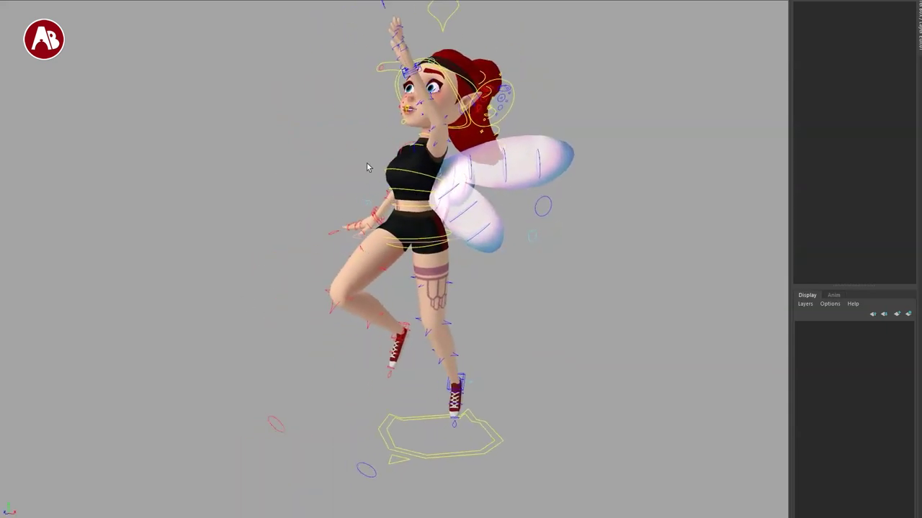
pyautogui.keyDown('alt'); pyautogui.moveTo(369, 167); pyautogui.dragTo(393, 238, button='right'); pyautogui.keyUp('alt')
pyautogui.keyDown('alt'); pyautogui.moveTo(324, 266); pyautogui.dragTo(385, 276); pyautogui.keyUp('alt')
pyautogui.keyDown('alt'); pyautogui.moveTo(371, 198); pyautogui.dragTo(306, 380, button='middle'); pyautogui.keyUp('alt')
pyautogui.keyDown('alt'); pyautogui.moveTo(306, 379); pyautogui.dragTo(365, 392); pyautogui.keyUp('alt')
pyautogui.keyDown('alt'); pyautogui.moveTo(317, 245); pyautogui.dragTo(347, 281, button='right'); pyautogui.keyUp('alt')
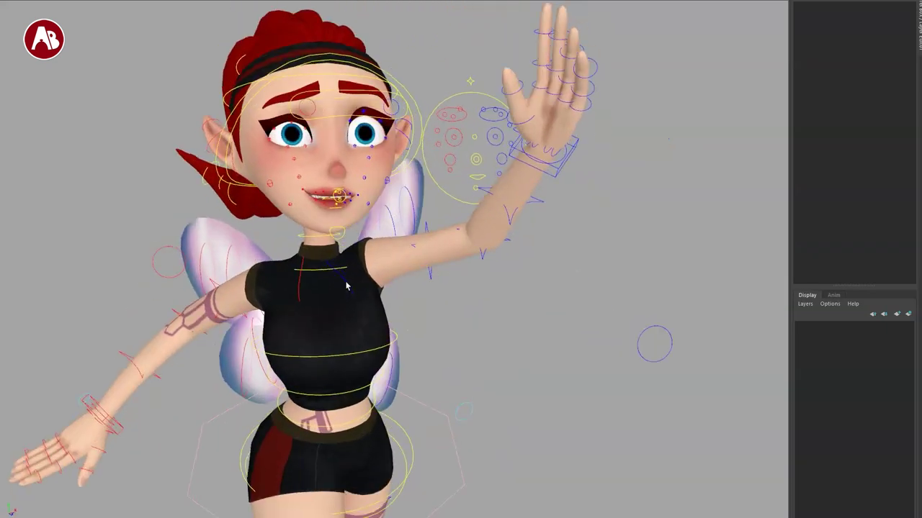
# Test rotating the left clavicle in Z and moving the left arm's pole control in Local space
pyautogui.click(346, 281)
pyautogui.keyDown('alt'); pyautogui.moveTo(356, 321); pyautogui.dragTo(328, 302); pyautogui.keyUp('alt')
pyautogui.press('e')
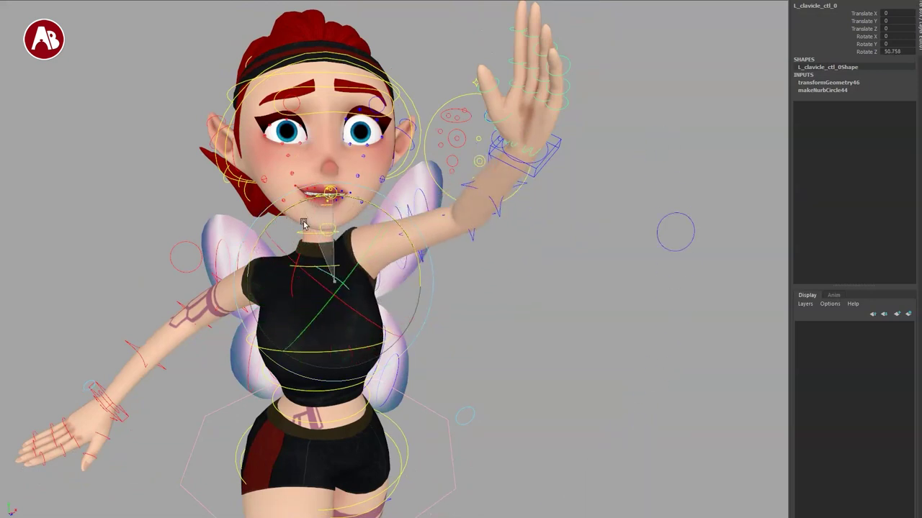
pyautogui.click(657, 372)
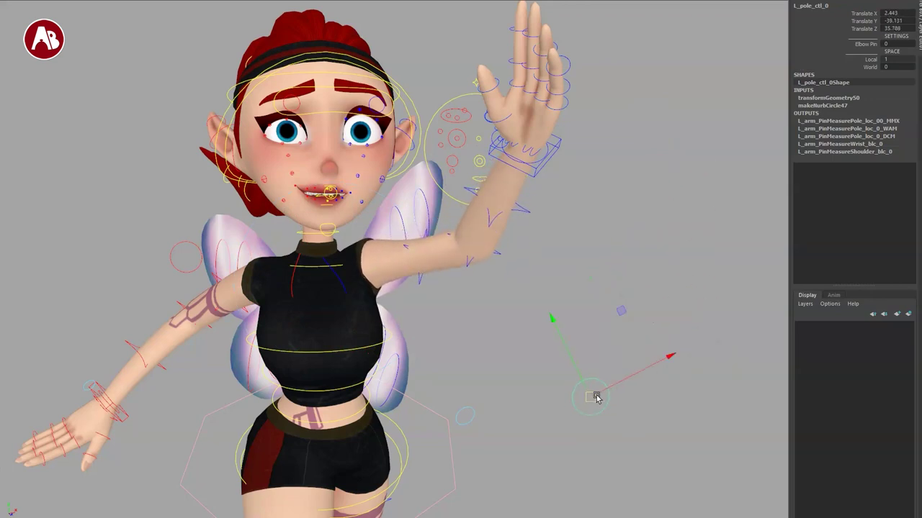
pyautogui.scroll(-3, 506, 296)
pyautogui.click(350, 257)
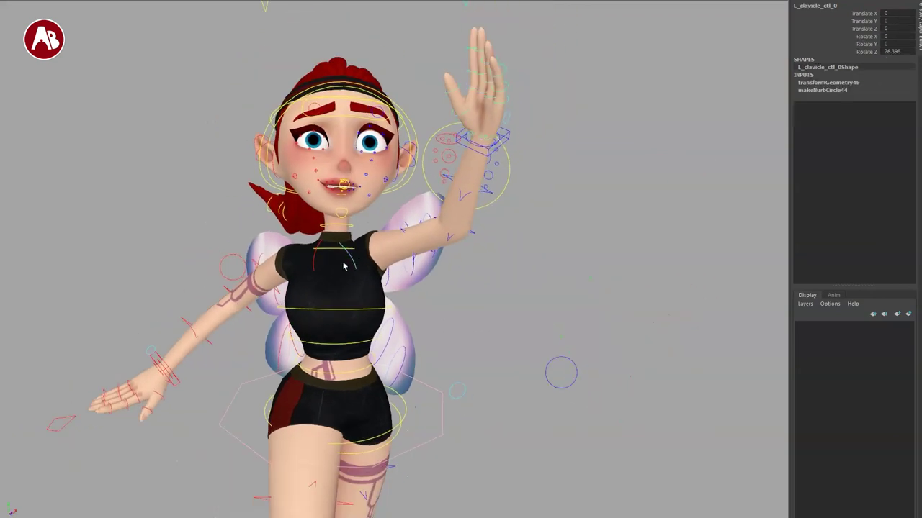
pyautogui.press('e')
# Set the left arm pole control's Local to 0 and World to 1, reposition it, and rotate the left clavicle about 26.8 in Z
pyautogui.moveTo(540, 353); pyautogui.dragTo(596, 421)
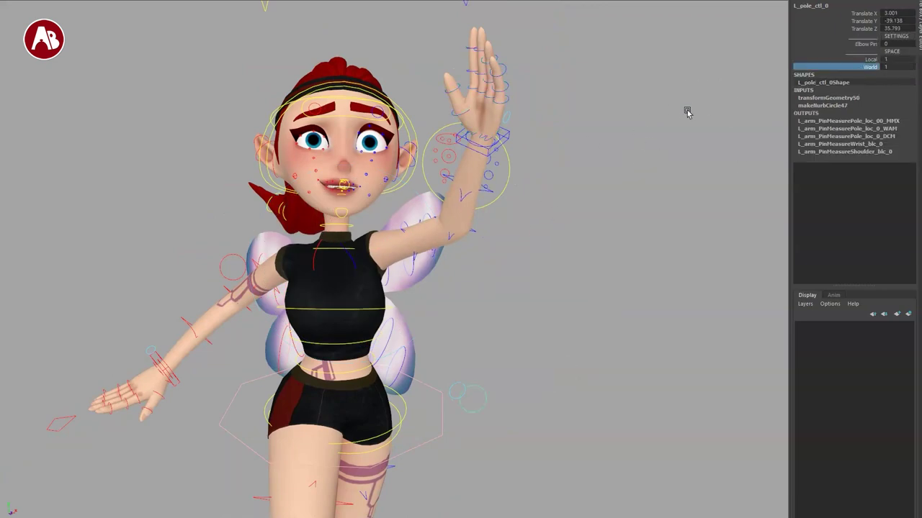
pyautogui.keyDown('alt'); pyautogui.moveTo(367, 324); pyautogui.dragTo(430, 334); pyautogui.keyUp('alt')
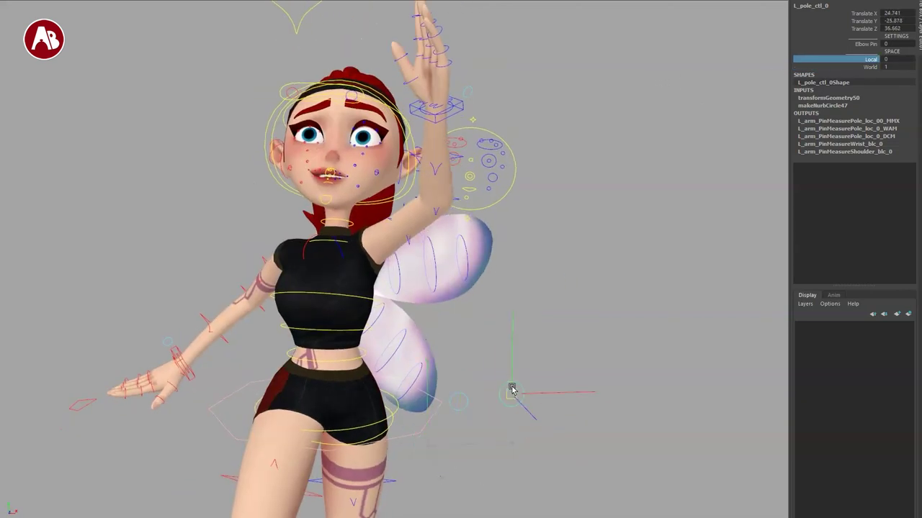
pyautogui.click(343, 255)
pyautogui.press('e')
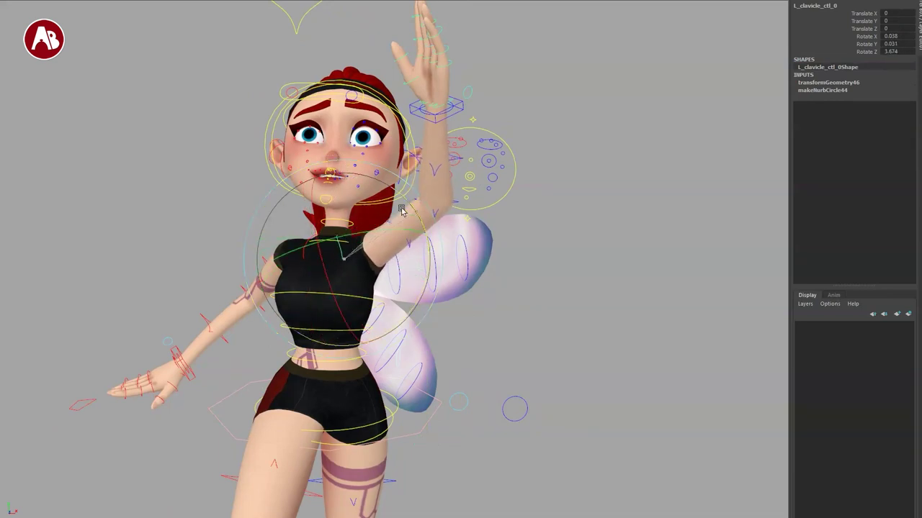
# Examine the adjusted flying pose around the front, side and back of the character
pyautogui.keyDown('alt'); pyautogui.moveTo(437, 264); pyautogui.dragTo(553, 180, button='middle'); pyautogui.keyUp('alt')
pyautogui.keyDown('alt'); pyautogui.moveTo(554, 180); pyautogui.dragTo(410, 234, button='right'); pyautogui.keyUp('alt')
pyautogui.keyDown('alt'); pyautogui.moveTo(411, 234); pyautogui.dragTo(404, 201, button='middle'); pyautogui.keyUp('alt')
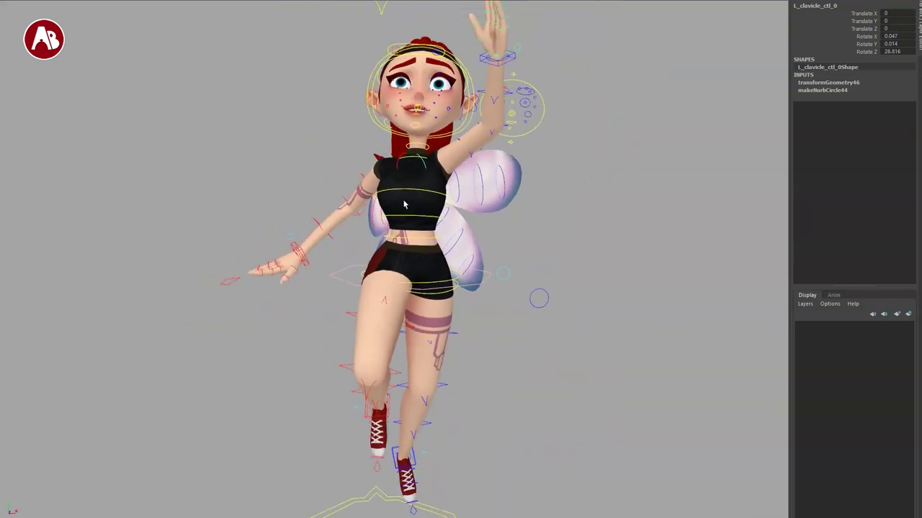
pyautogui.keyDown('alt'); pyautogui.moveTo(526, 238); pyautogui.dragTo(430, 263); pyautogui.keyUp('alt')
pyautogui.keyDown('alt'); pyautogui.moveTo(437, 266); pyautogui.dragTo(389, 248, button='right'); pyautogui.keyUp('alt')
pyautogui.keyDown('alt'); pyautogui.moveTo(436, 243); pyautogui.dragTo(443, 275, button='middle'); pyautogui.keyUp('alt')
pyautogui.keyDown('alt'); pyautogui.moveTo(444, 281); pyautogui.dragTo(352, 257); pyautogui.keyUp('alt')
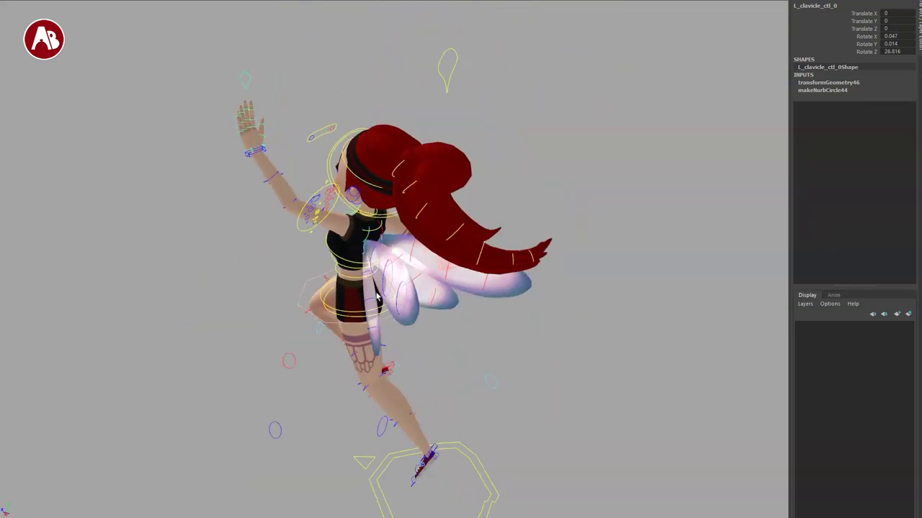
pyautogui.keyDown('alt'); pyautogui.moveTo(377, 296); pyautogui.dragTo(432, 314, button='right'); pyautogui.keyUp('alt')
pyautogui.keyDown('alt'); pyautogui.moveTo(432, 314); pyautogui.dragTo(365, 335, button='middle'); pyautogui.keyUp('alt')
pyautogui.keyDown('alt'); pyautogui.moveTo(364, 336); pyautogui.dragTo(386, 243); pyautogui.keyUp('alt')
# Inspect the ponytail and its controls in wireframe, and view the pose from both sides in textured, lit display
pyautogui.press('4')
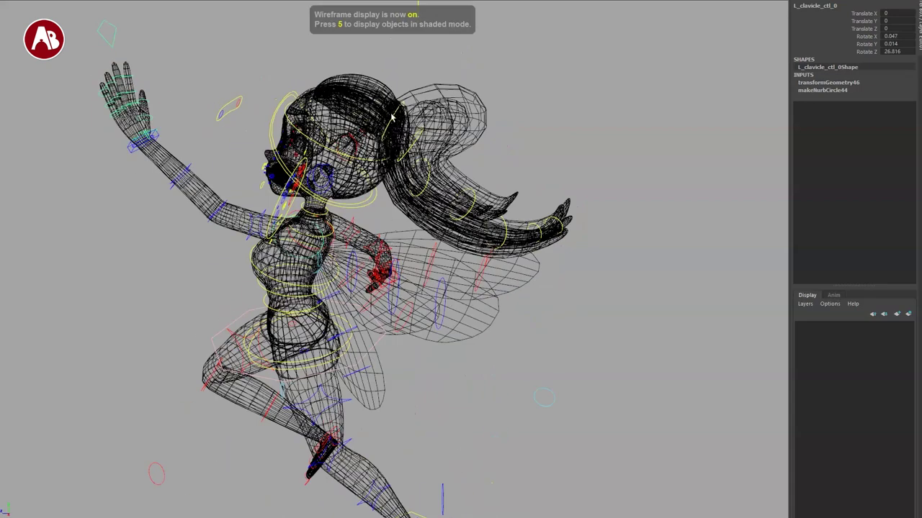
pyautogui.click(422, 199)
pyautogui.click(596, 209)
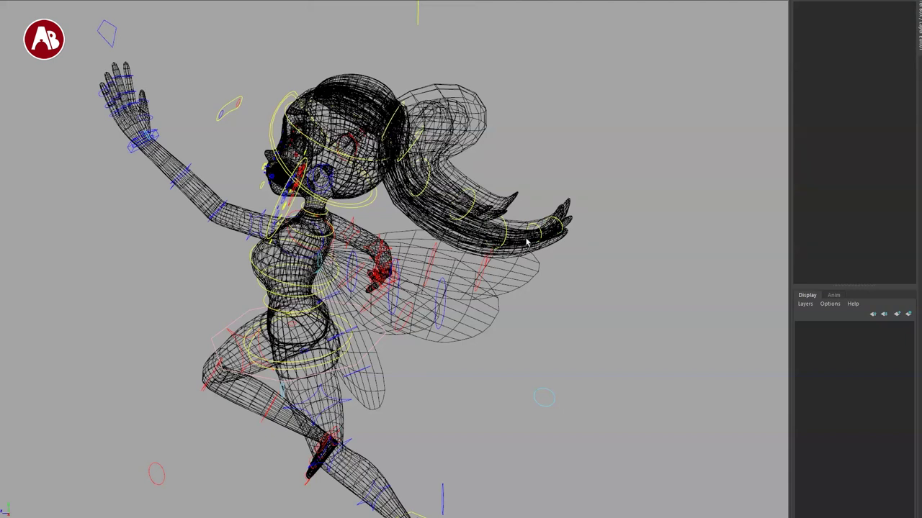
pyautogui.press('6')
pyautogui.press('7')
pyautogui.moveTo(346, 336)
pyautogui.keyDown('alt'); pyautogui.mouseDown()
pyautogui.moveTo(432, 329)
pyautogui.moveTo(452, 342)
pyautogui.mouseUp(); pyautogui.keyUp('alt')
pyautogui.moveTo(502, 280)
pyautogui.keyDown('alt'); pyautogui.mouseDown()
pyautogui.moveTo(535, 336)
pyautogui.moveTo(373, 335)
pyautogui.mouseUp(); pyautogui.keyUp('alt')
pyautogui.keyDown('alt'); pyautogui.moveTo(294, 291); pyautogui.dragTo(219, 268); pyautogui.keyUp('alt')
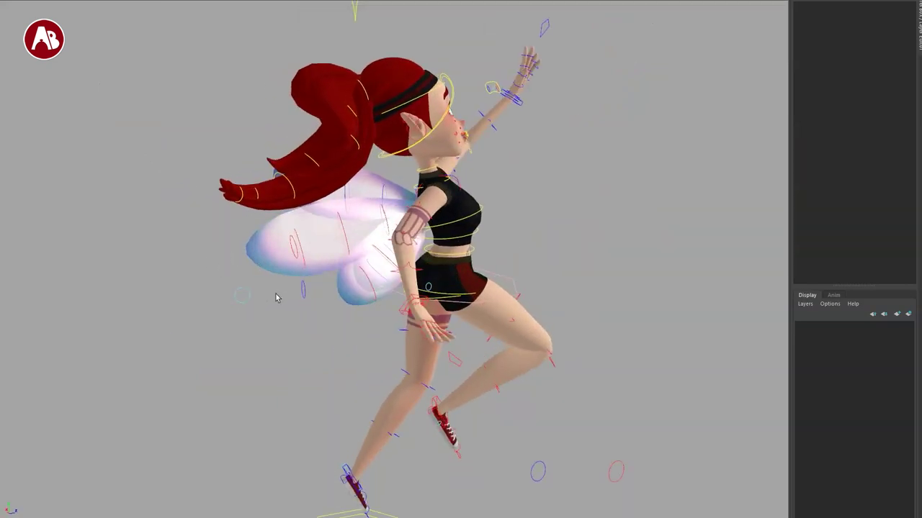
# Try rotating the left hand's finger master control to adjust the fingers
pyautogui.keyDown('alt'); pyautogui.moveTo(306, 257); pyautogui.dragTo(248, 253); pyautogui.keyUp('alt')
pyautogui.scroll(-3, 542, 316)
pyautogui.keyDown('alt'); pyautogui.moveTo(541, 315); pyautogui.dragTo(410, 346); pyautogui.keyUp('alt')
pyautogui.click(524, 101)
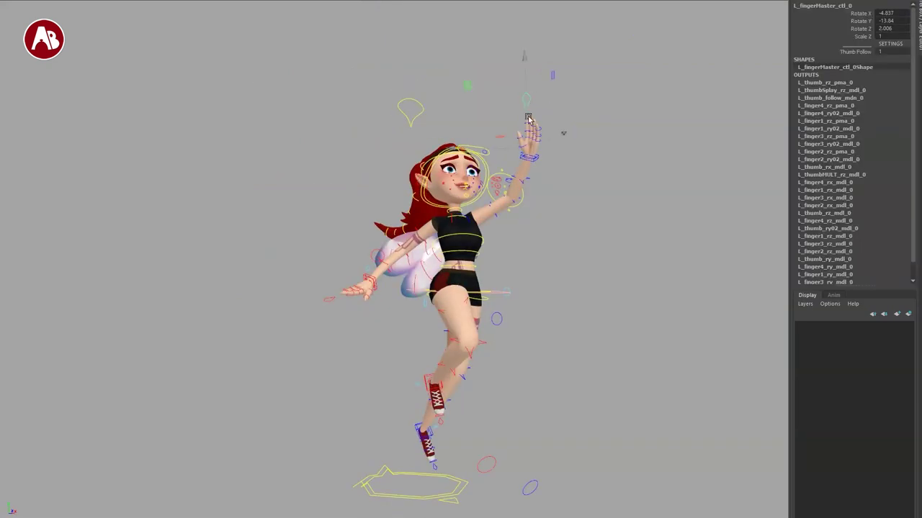
pyautogui.press('e')
pyautogui.moveTo(526, 121); pyautogui.dragTo(527, 135)
# Examine the pose from the front and the character's left side, comparing textured display with and without scene lights
pyautogui.keyDown('alt'); pyautogui.moveTo(545, 279); pyautogui.dragTo(485, 317); pyautogui.keyUp('alt')
pyautogui.press('6')
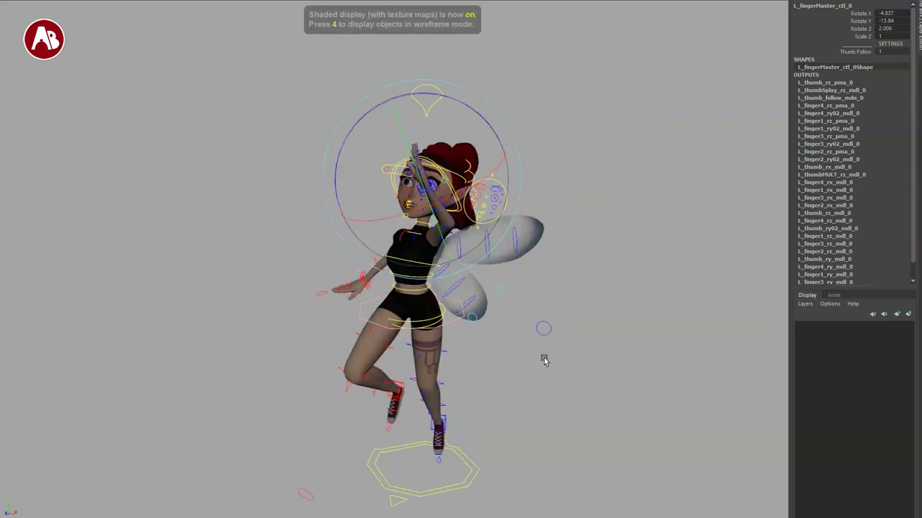
pyautogui.keyDown('alt'); pyautogui.moveTo(544, 360); pyautogui.dragTo(471, 336); pyautogui.keyUp('alt')
pyautogui.press('7')
pyautogui.press('6')
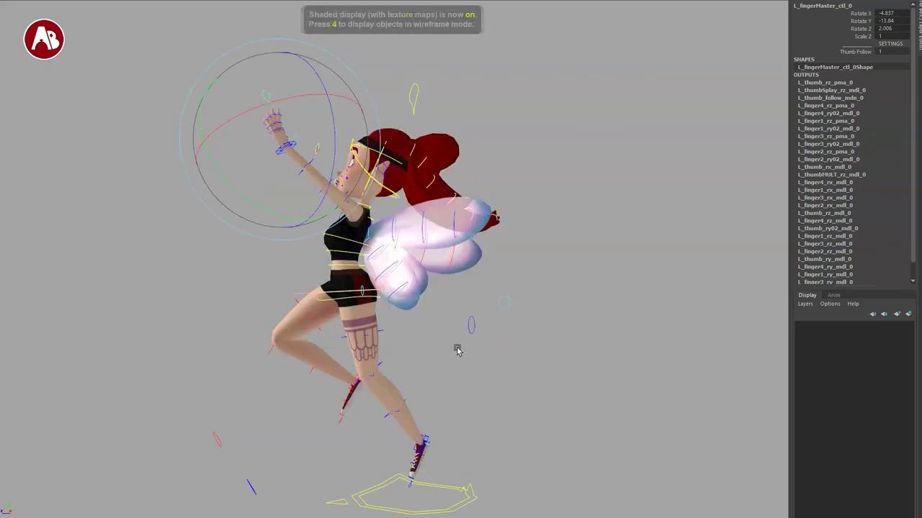
pyautogui.moveTo(422, 363)
pyautogui.keyDown('alt'); pyautogui.mouseDown()
pyautogui.moveTo(503, 374)
pyautogui.moveTo(473, 310)
pyautogui.moveTo(522, 349)
pyautogui.moveTo(409, 365)
pyautogui.mouseUp(); pyautogui.keyUp('alt')
pyautogui.keyDown('alt'); pyautogui.moveTo(463, 434); pyautogui.dragTo(437, 418); pyautogui.keyUp('alt')
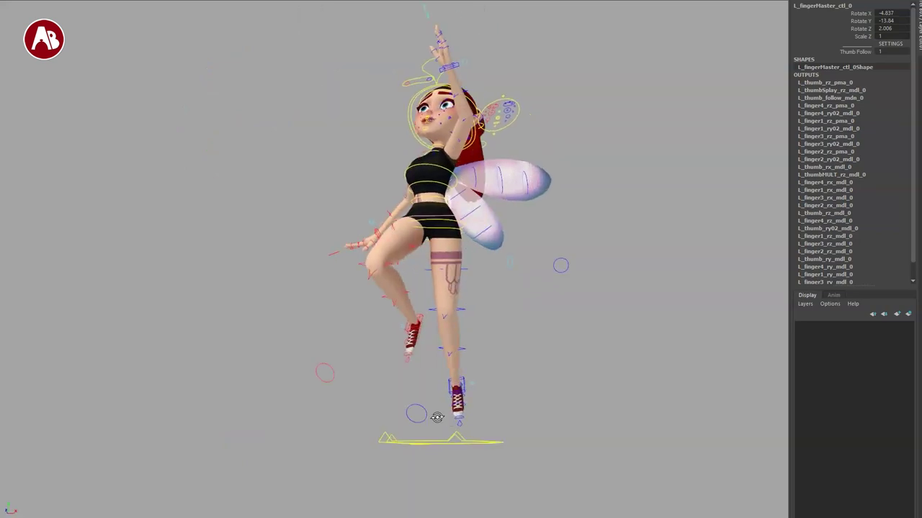
# Move the right upper leg bend control to about 0.761, 0.413, 1.791 to shape the raised thigh
pyautogui.scroll(3, 460, 406)
pyautogui.click(467, 425)
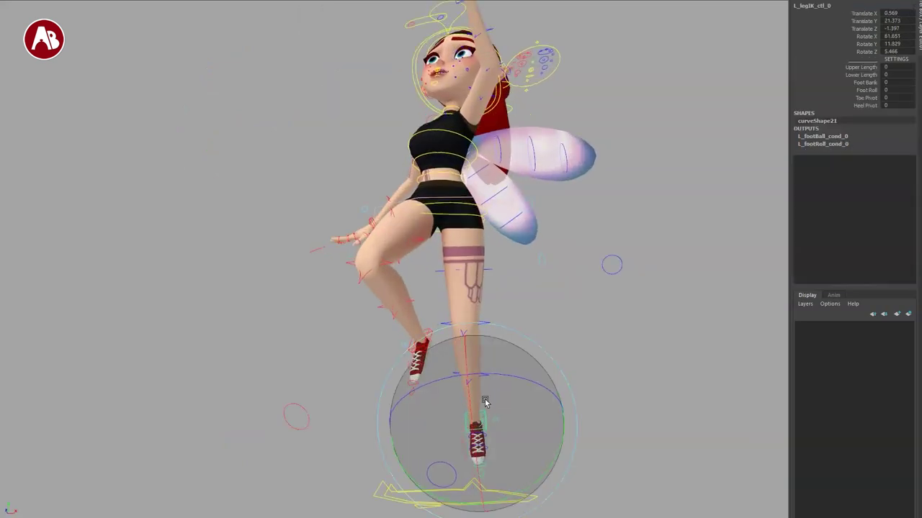
pyautogui.keyDown('alt'); pyautogui.moveTo(420, 426); pyautogui.dragTo(394, 423); pyautogui.keyUp('alt')
pyautogui.press('w')
pyautogui.click(344, 226)
pyautogui.keyDown('alt'); pyautogui.moveTo(322, 272); pyautogui.dragTo(334, 262); pyautogui.keyUp('alt')
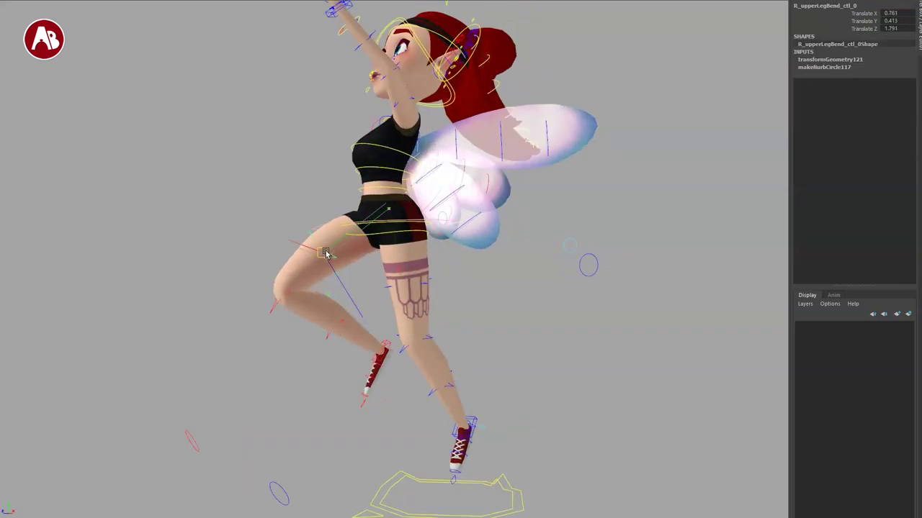
pyautogui.moveTo(332, 329); pyautogui.dragTo(324, 331)
# Move the left upper leg bend control to about 0.016, 0.337, 2.046
pyautogui.keyDown('alt'); pyautogui.moveTo(325, 331); pyautogui.dragTo(564, 316); pyautogui.keyUp('alt')
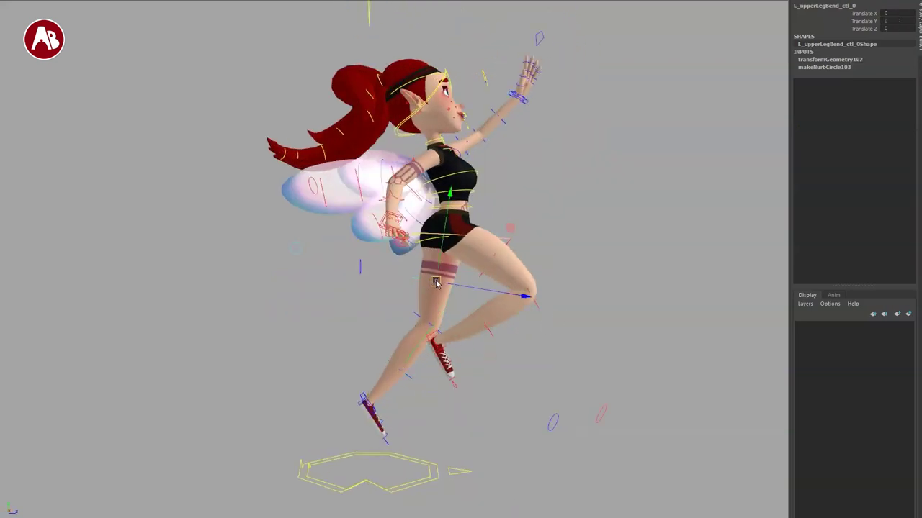
pyautogui.keyDown('alt'); pyautogui.moveTo(493, 326); pyautogui.dragTo(360, 323); pyautogui.keyUp('alt')
pyautogui.keyDown('alt'); pyautogui.moveTo(360, 323); pyautogui.dragTo(460, 317, button='right'); pyautogui.keyUp('alt')
pyautogui.keyDown('alt'); pyautogui.moveTo(460, 317); pyautogui.dragTo(479, 346); pyautogui.keyUp('alt')
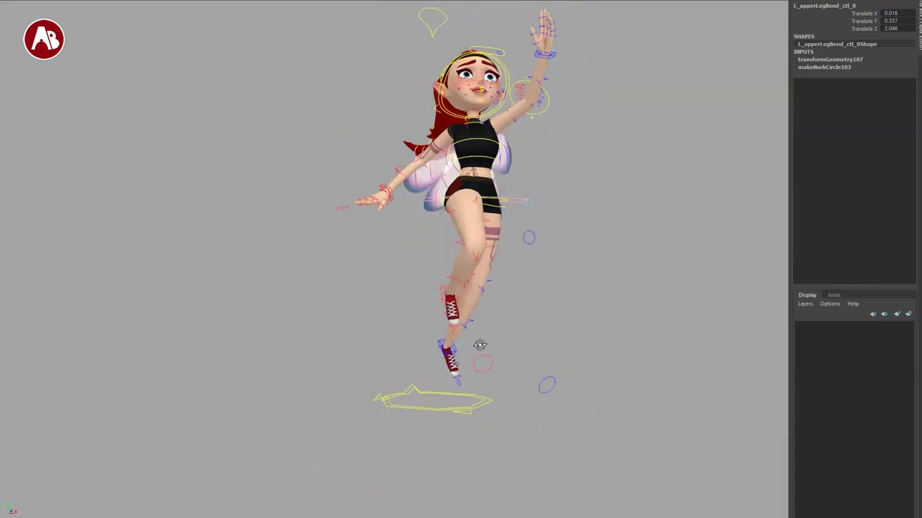
# Try moving the whole character with the main control to about 558.9, 202.0, -656.9 and rotating it
pyautogui.click(411, 408)
pyautogui.keyDown('alt'); pyautogui.moveTo(411, 408); pyautogui.dragTo(290, 319, button='right'); pyautogui.keyUp('alt')
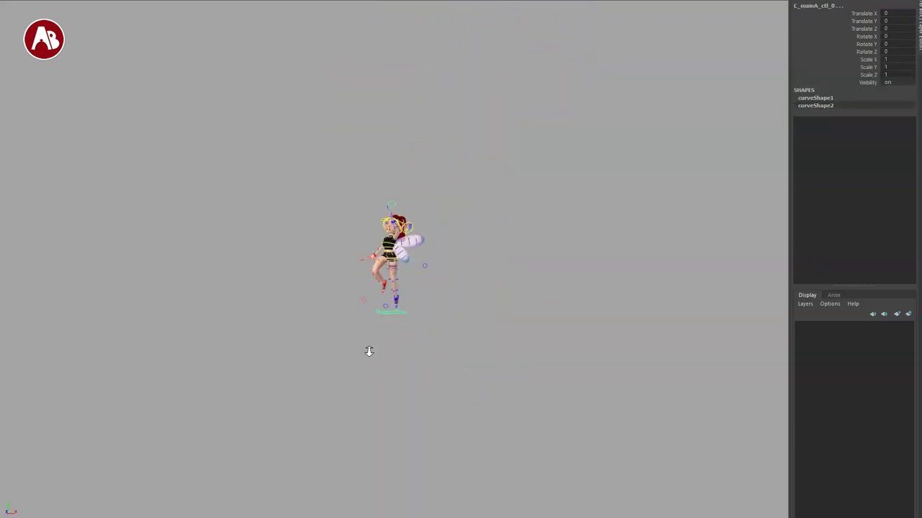
pyautogui.moveTo(666, 227); pyautogui.dragTo(694, 219)
pyautogui.keyDown('alt'); pyautogui.moveTo(605, 305); pyautogui.dragTo(349, 340, button='middle'); pyautogui.keyUp('alt')
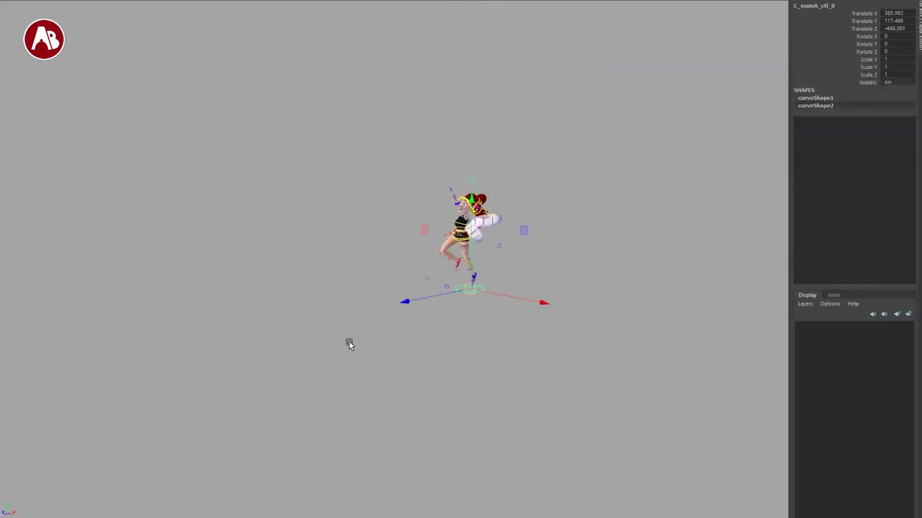
pyautogui.press('e')
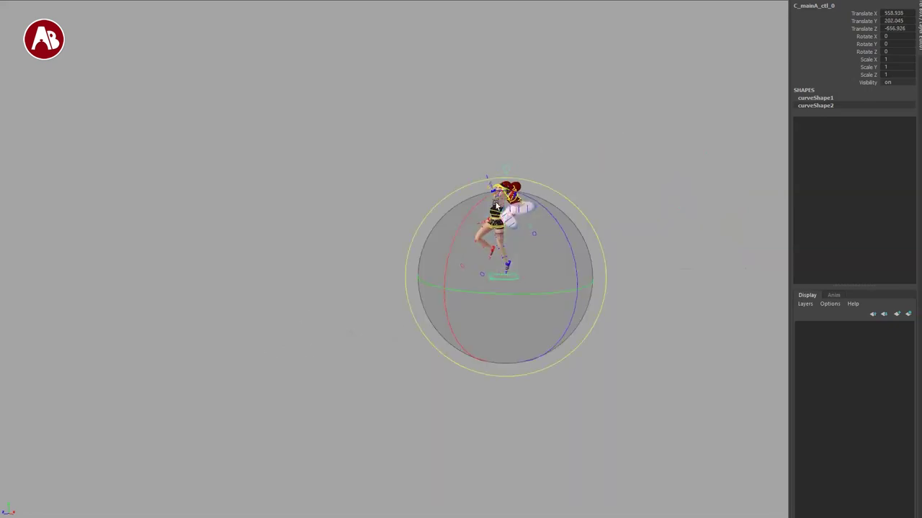
pyautogui.moveTo(484, 331); pyautogui.dragTo(481, 353)
# Frame the tilted character and examine the pose from both sides
pyautogui.press('f')
pyautogui.keyDown('alt'); pyautogui.moveTo(459, 493); pyautogui.dragTo(483, 335); pyautogui.keyUp('alt')
pyautogui.keyDown('alt'); pyautogui.moveTo(483, 335); pyautogui.dragTo(518, 461, button='middle'); pyautogui.keyUp('alt')
pyautogui.keyDown('alt'); pyautogui.moveTo(518, 461); pyautogui.dragTo(381, 223, button='right'); pyautogui.keyUp('alt')
pyautogui.keyDown('alt'); pyautogui.moveTo(381, 223); pyautogui.dragTo(401, 319); pyautogui.keyUp('alt')
pyautogui.click(389, 177)
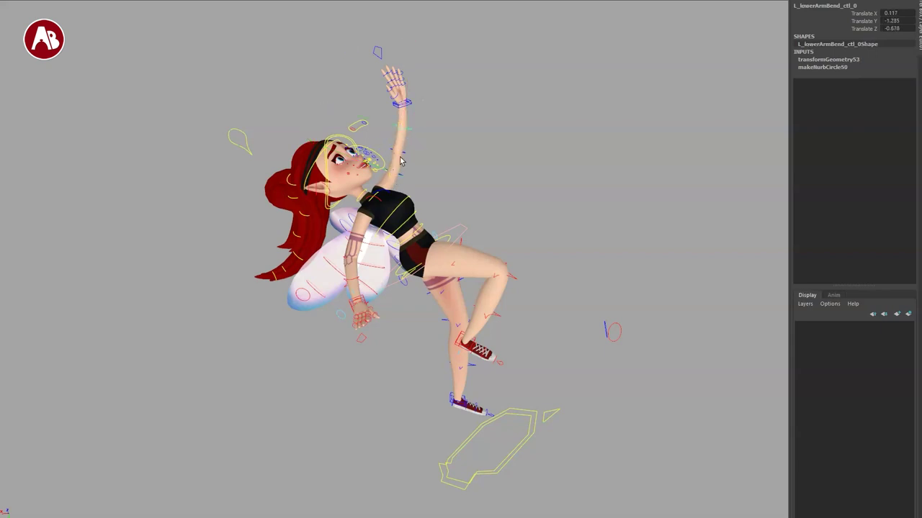
pyautogui.click(471, 200)
pyautogui.keyDown('alt'); pyautogui.moveTo(472, 199); pyautogui.dragTo(235, 314); pyautogui.keyUp('alt')
pyautogui.keyDown('alt'); pyautogui.moveTo(246, 354); pyautogui.dragTo(659, 337); pyautogui.keyUp('alt')
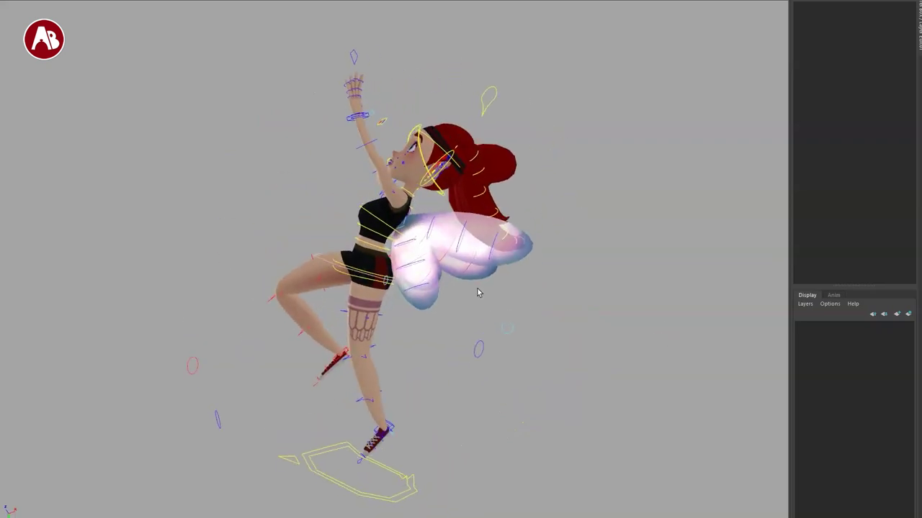
# Examine the upright flying pose with scene lights from the side, and inspect the face and raised hand closely
pyautogui.scroll(-8, 475, 296)
pyautogui.press('7')
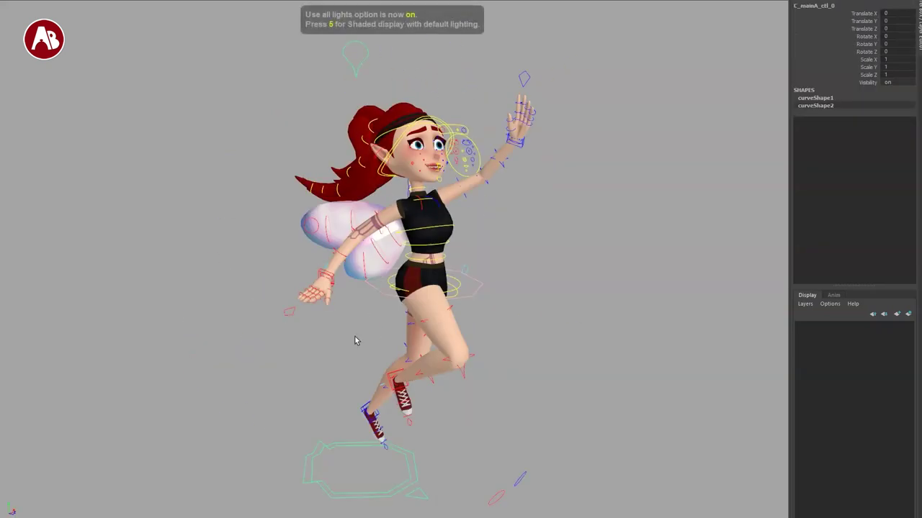
pyautogui.keyDown('alt'); pyautogui.moveTo(354, 337); pyautogui.dragTo(480, 327); pyautogui.keyUp('alt')
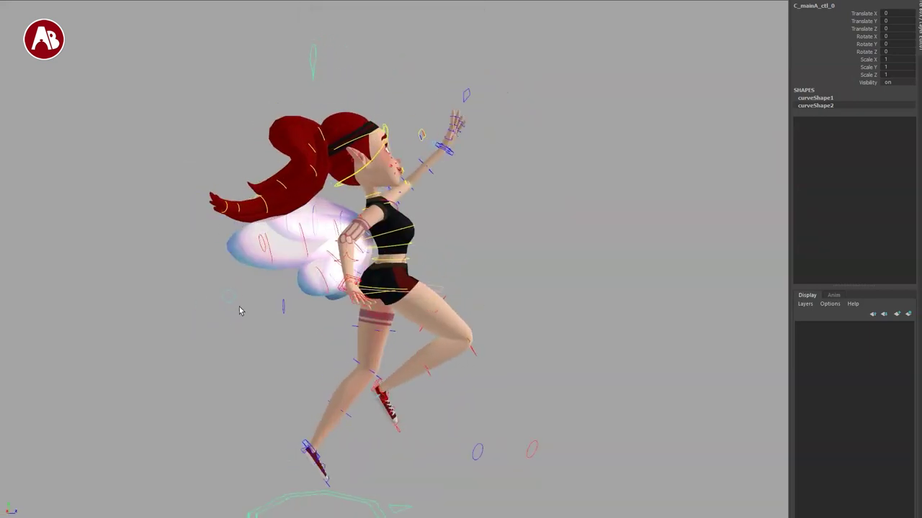
pyautogui.keyDown('alt'); pyautogui.moveTo(334, 347); pyautogui.dragTo(277, 332); pyautogui.keyUp('alt')
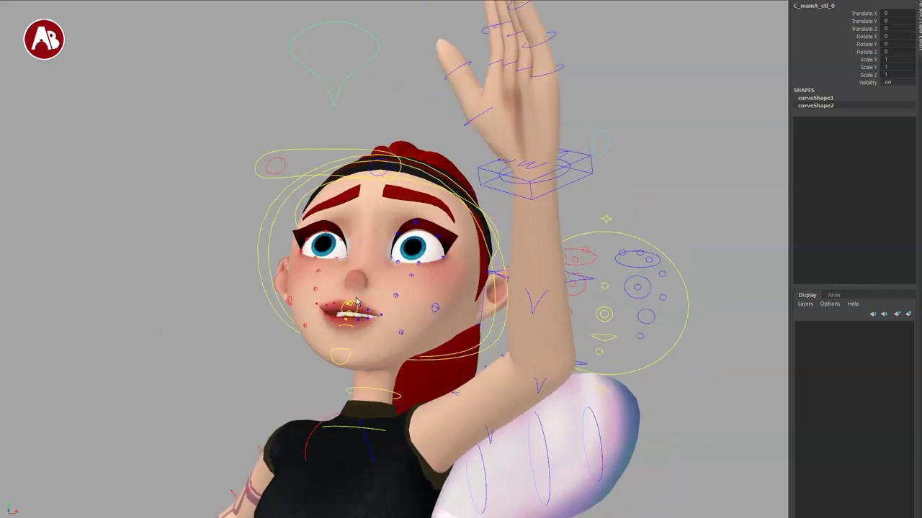
pyautogui.keyDown('alt'); pyautogui.moveTo(389, 294); pyautogui.dragTo(373, 297); pyautogui.keyUp('alt')
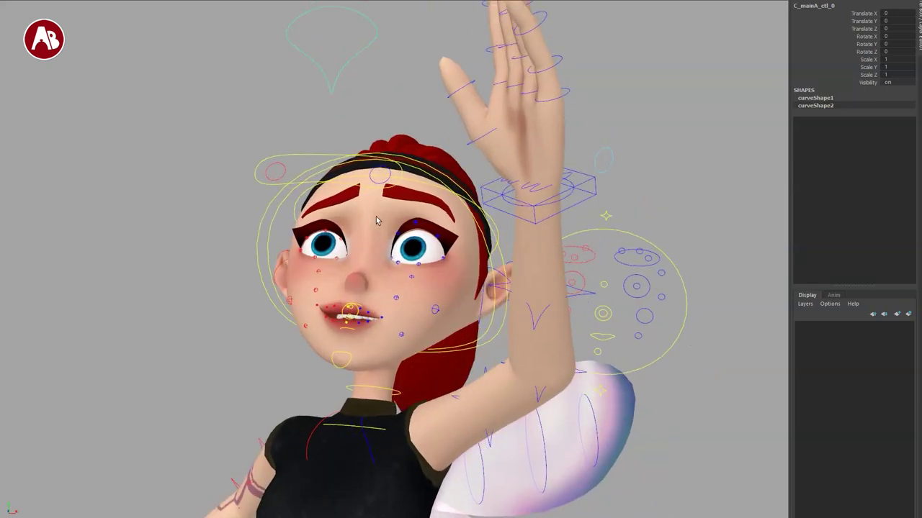
# Try enlarging the left pupil to a scale of 1.46 and undo it
pyautogui.click(372, 181)
pyautogui.keyDown('alt'); pyautogui.moveTo(372, 186); pyautogui.dragTo(374, 238); pyautogui.keyUp('alt')
pyautogui.keyDown('alt'); pyautogui.moveTo(612, 334); pyautogui.dragTo(599, 308); pyautogui.keyUp('alt')
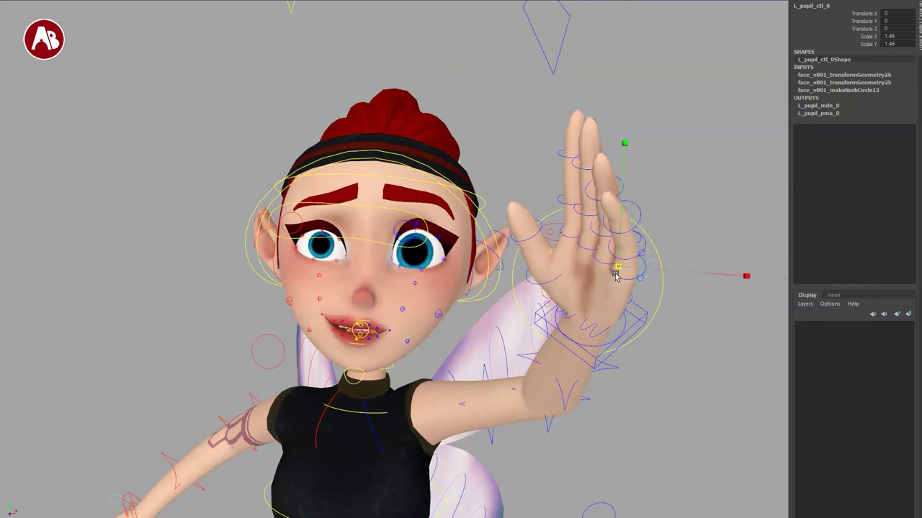
pyautogui.hotkey('ctrl', 'z')
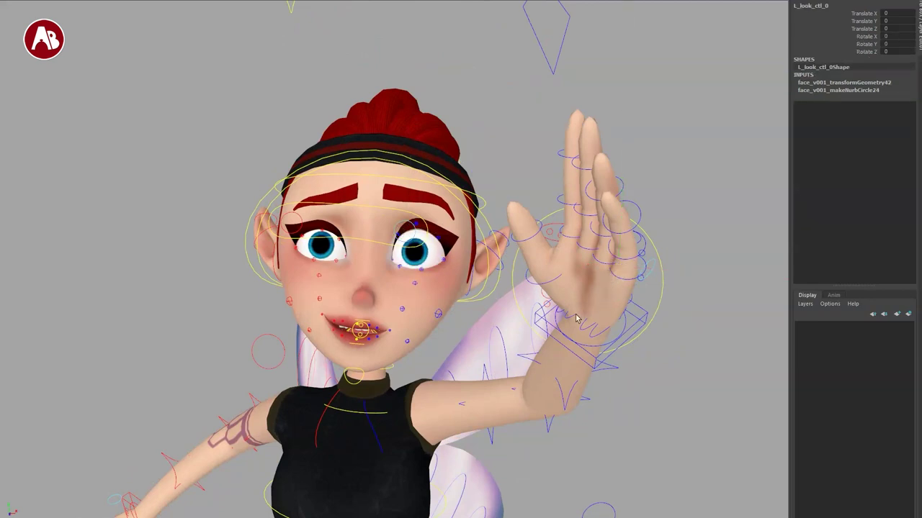
# Try the left IK wrist control's Wrist Roll down to -26, view the hand from the side, and undo the roll
pyautogui.keyDown('alt'); pyautogui.moveTo(633, 407); pyautogui.dragTo(608, 325); pyautogui.keyUp('alt')
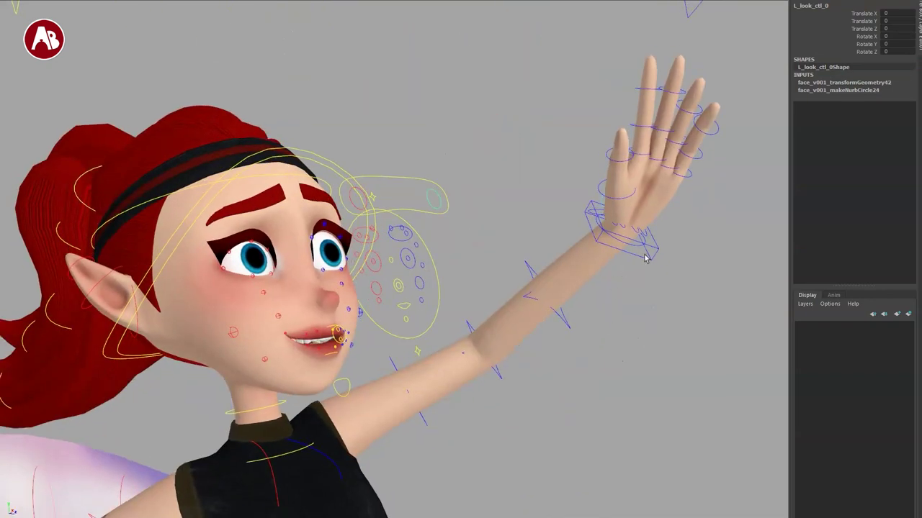
pyautogui.keyDown('alt'); pyautogui.moveTo(608, 303); pyautogui.dragTo(580, 310, button='middle'); pyautogui.keyUp('alt')
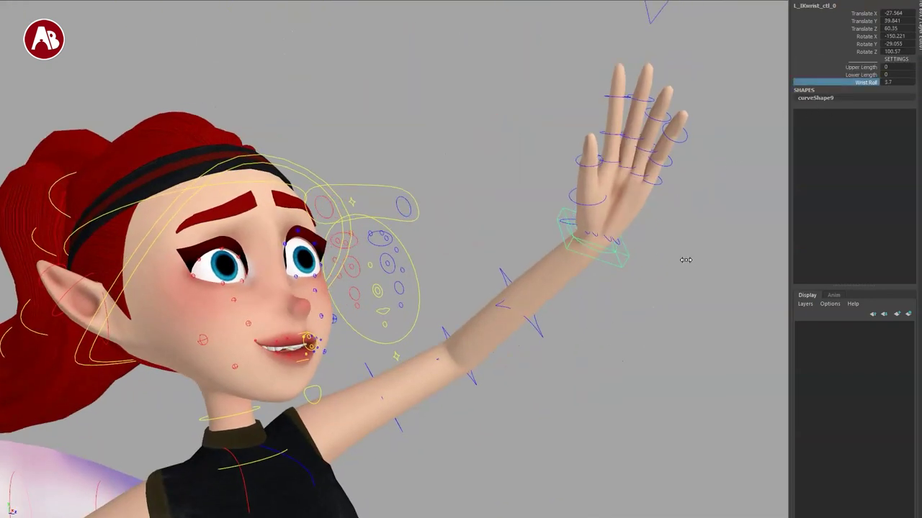
pyautogui.moveTo(685, 260); pyautogui.dragTo(556, 176, button='middle')
pyautogui.hotkey('ctrl', 'z')
pyautogui.keyDown('alt'); pyautogui.moveTo(625, 223); pyautogui.dragTo(627, 247); pyautogui.keyUp('alt')
pyautogui.keyDown('alt'); pyautogui.moveTo(627, 247); pyautogui.dragTo(497, 353, button='middle'); pyautogui.keyUp('alt')
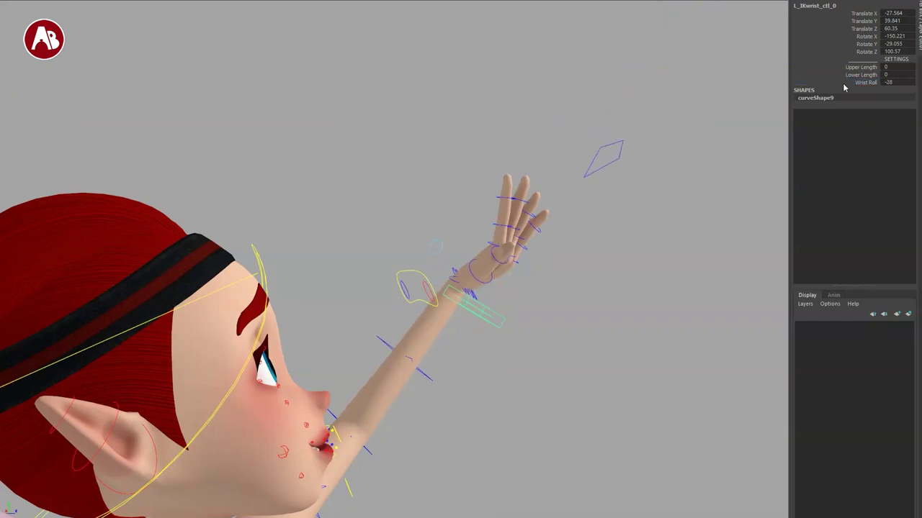
pyautogui.hotkey('ctrl', 'z')
pyautogui.keyDown('alt'); pyautogui.moveTo(560, 387); pyautogui.dragTo(455, 435); pyautogui.keyUp('alt')
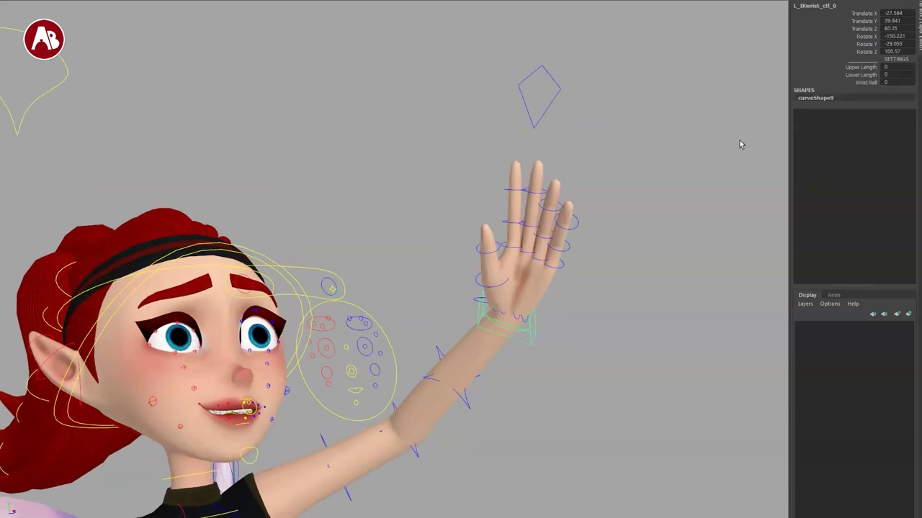
# Try changing the left IK wrist control's Lower Length and undo it
pyautogui.moveTo(712, 96); pyautogui.dragTo(695, 101, button='middle')
pyautogui.hotkey('ctrl', 'z')
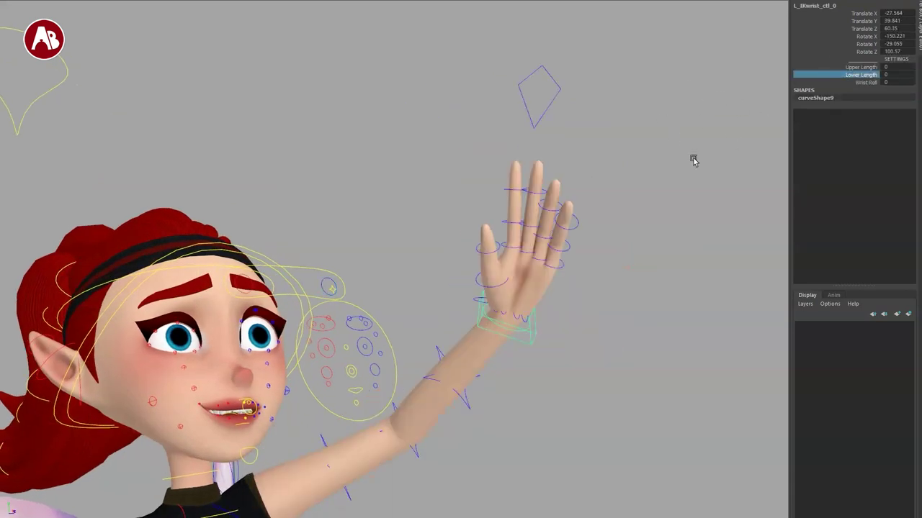
pyautogui.hotkey('ctrl', 'z')
# Examine the raised arm and the full flying pose from the back, front and side
pyautogui.keyDown('alt'); pyautogui.moveTo(339, 338); pyautogui.dragTo(607, 182, button='middle'); pyautogui.keyUp('alt')
pyautogui.keyDown('alt'); pyautogui.moveTo(517, 297); pyautogui.dragTo(446, 338); pyautogui.keyUp('alt')
pyautogui.keyDown('alt'); pyautogui.moveTo(366, 234); pyautogui.dragTo(367, 172, button='middle'); pyautogui.keyUp('alt')
pyautogui.keyDown('alt'); pyautogui.moveTo(367, 180); pyautogui.dragTo(494, 237); pyautogui.keyUp('alt')
pyautogui.keyDown('alt'); pyautogui.moveTo(494, 237); pyautogui.dragTo(385, 299, button='right'); pyautogui.keyUp('alt')
pyautogui.keyDown('alt'); pyautogui.moveTo(385, 299); pyautogui.dragTo(404, 256, button='middle'); pyautogui.keyUp('alt')
pyautogui.keyDown('alt'); pyautogui.moveTo(404, 256); pyautogui.dragTo(578, 255); pyautogui.keyUp('alt')
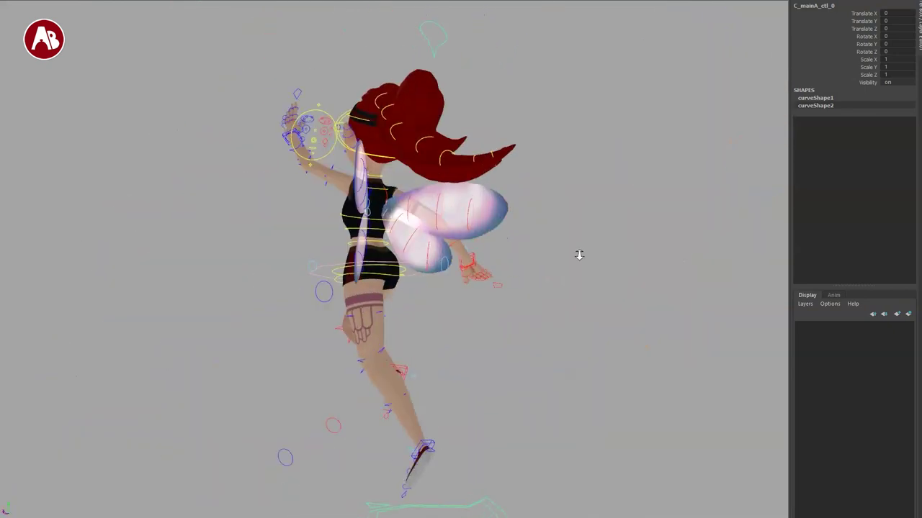
pyautogui.keyDown('alt'); pyautogui.moveTo(579, 255); pyautogui.dragTo(498, 341, button='right'); pyautogui.keyUp('alt')
pyautogui.keyDown('alt'); pyautogui.moveTo(497, 341); pyautogui.dragTo(555, 323); pyautogui.keyUp('alt')
pyautogui.keyDown('alt'); pyautogui.moveTo(555, 324); pyautogui.dragTo(439, 335, button='right'); pyautogui.keyUp('alt')
pyautogui.keyDown('alt'); pyautogui.moveTo(440, 335); pyautogui.dragTo(519, 329); pyautogui.keyUp('alt')
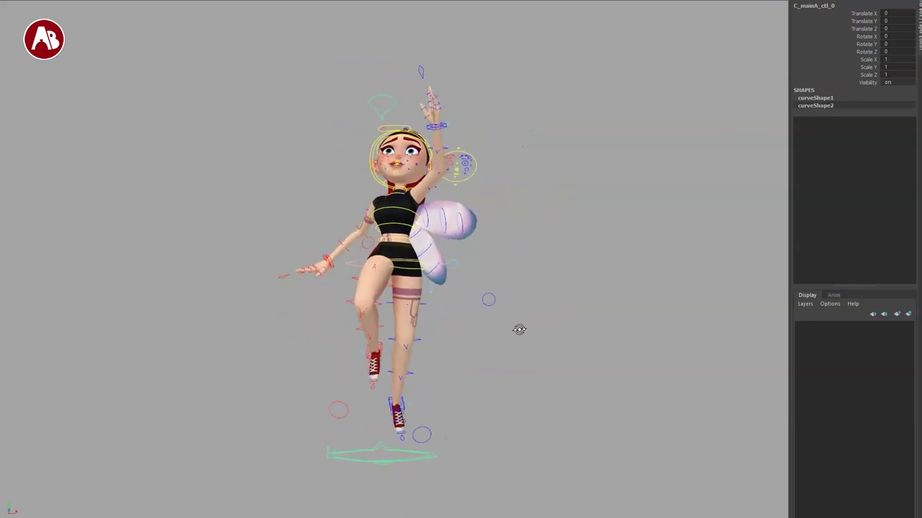
pyautogui.keyDown('alt'); pyautogui.moveTo(392, 366); pyautogui.dragTo(324, 368); pyautogui.keyUp('alt')
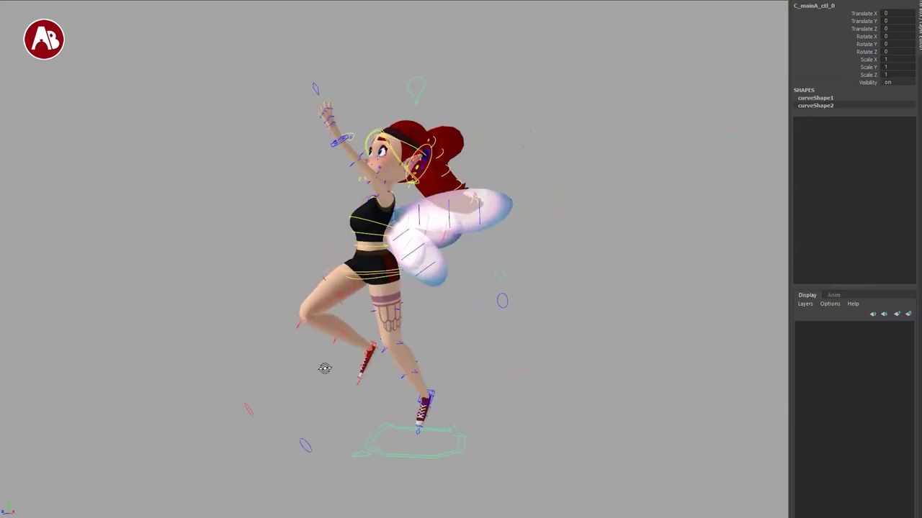
# Test the wing flapping by varying the wings control's Flap value while viewing it from different angles
pyautogui.click(499, 274)
pyautogui.click(841, 8)
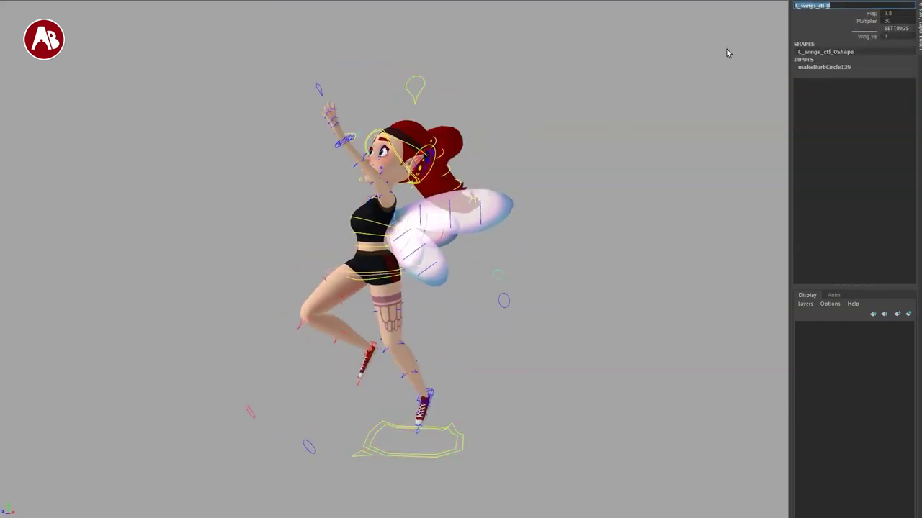
pyautogui.click(859, 20)
pyautogui.click(848, 13)
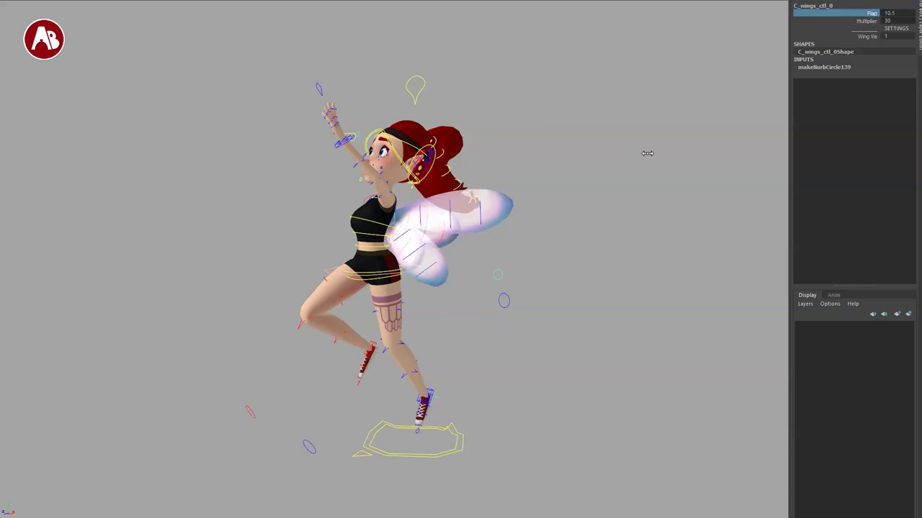
pyautogui.moveTo(647, 153); pyautogui.dragTo(798, 174, button='middle')
pyautogui.keyDown('alt'); pyautogui.moveTo(511, 255); pyautogui.dragTo(432, 262); pyautogui.keyUp('alt')
pyautogui.moveTo(432, 262); pyautogui.dragTo(915, 288, button='middle')
pyautogui.moveTo(380, 364); pyautogui.dragTo(324, 375, button='middle')
# Select the main control and examine the complete flying pose all around the character
pyautogui.click(373, 451)
pyautogui.keyDown('alt'); pyautogui.moveTo(334, 391); pyautogui.dragTo(521, 402); pyautogui.keyUp('alt')
pyautogui.keyDown('alt'); pyautogui.moveTo(431, 356); pyautogui.dragTo(322, 367); pyautogui.keyUp('alt')
pyautogui.keyDown('alt'); pyautogui.moveTo(338, 358); pyautogui.dragTo(340, 343, button='middle'); pyautogui.keyUp('alt')
pyautogui.keyDown('alt'); pyautogui.moveTo(341, 343); pyautogui.dragTo(367, 365, button='right'); pyautogui.keyUp('alt')
pyautogui.keyDown('alt'); pyautogui.moveTo(367, 365); pyautogui.dragTo(452, 391); pyautogui.keyUp('alt')
pyautogui.keyDown('alt'); pyautogui.moveTo(384, 381); pyautogui.dragTo(403, 361); pyautogui.keyUp('alt')
pyautogui.keyDown('alt'); pyautogui.moveTo(394, 386); pyautogui.dragTo(408, 395, button='middle'); pyautogui.keyUp('alt')
pyautogui.moveTo(405, 408)
pyautogui.keyDown('alt'); pyautogui.mouseDown()
pyautogui.moveTo(403, 394)
pyautogui.moveTo(429, 396)
pyautogui.moveTo(296, 401)
pyautogui.moveTo(412, 403)
pyautogui.mouseUp(); pyautogui.keyUp('alt')
pyautogui.scroll(1, 355, 381)
pyautogui.keyDown('alt'); pyautogui.moveTo(372, 392); pyautogui.dragTo(357, 410, button='middle'); pyautogui.keyUp('alt')
pyautogui.scroll(-1, 356, 408)
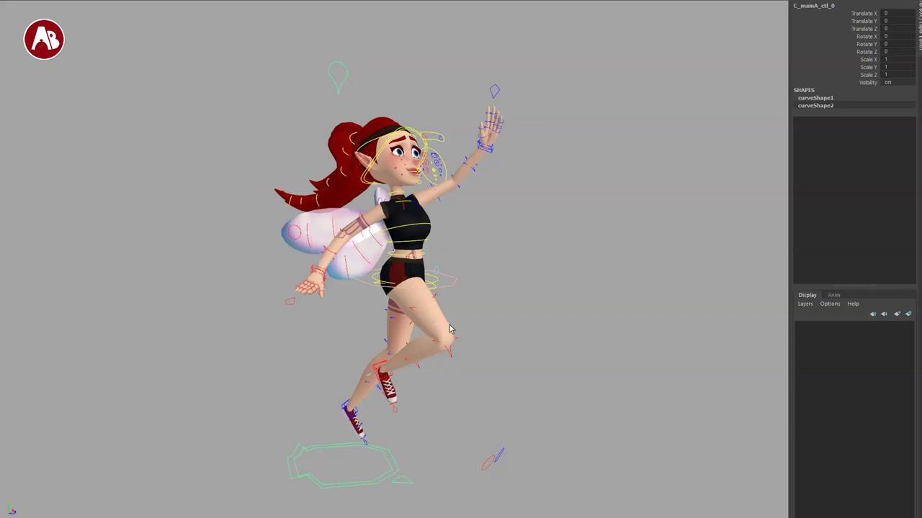
pyautogui.keyDown('alt'); pyautogui.moveTo(389, 405); pyautogui.dragTo(299, 403); pyautogui.keyUp('alt')
pyautogui.keyDown('alt'); pyautogui.moveTo(299, 403); pyautogui.dragTo(311, 482, button='middle'); pyautogui.keyUp('alt')
# Test the jaw control on the face by rotating it in X
pyautogui.scroll(6, 311, 483)
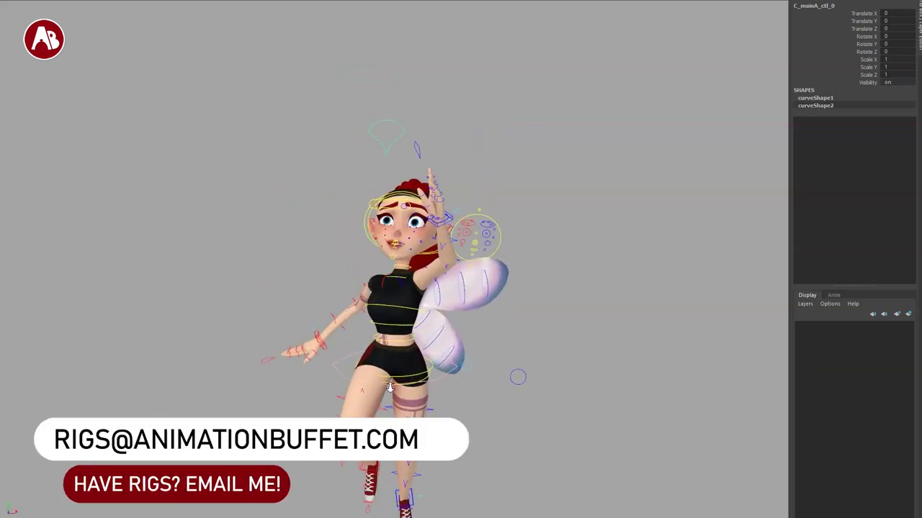
pyautogui.keyDown('alt'); pyautogui.moveTo(363, 436); pyautogui.dragTo(475, 424); pyautogui.keyUp('alt')
pyautogui.scroll(3, 418, 344)
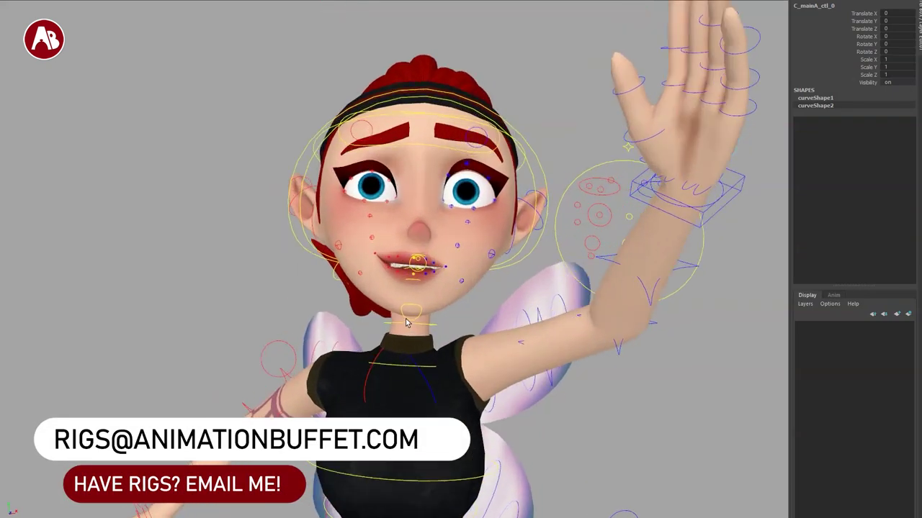
pyautogui.click(405, 320)
pyautogui.press('e')
pyautogui.moveTo(411, 292); pyautogui.dragTo(400, 265)
pyautogui.hotkey('ctrl', 'z')
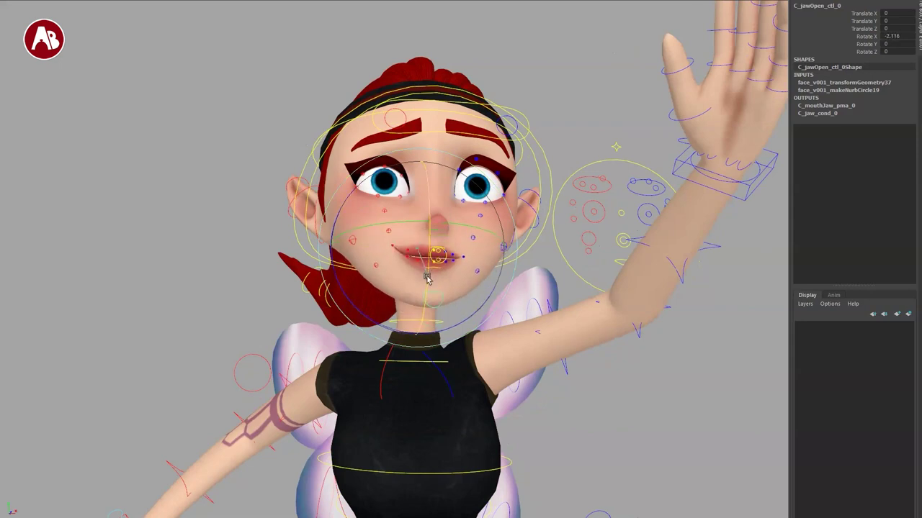
# Move the right cheek sticky control to about -0.996, -0.874, 1.352 with the mouth open
pyautogui.keyDown('alt'); pyautogui.moveTo(392, 321); pyautogui.dragTo(411, 327); pyautogui.keyUp('alt')
pyautogui.keyDown('alt'); pyautogui.moveTo(411, 327); pyautogui.dragTo(378, 342, button='right'); pyautogui.keyUp('alt')
pyautogui.click(389, 249)
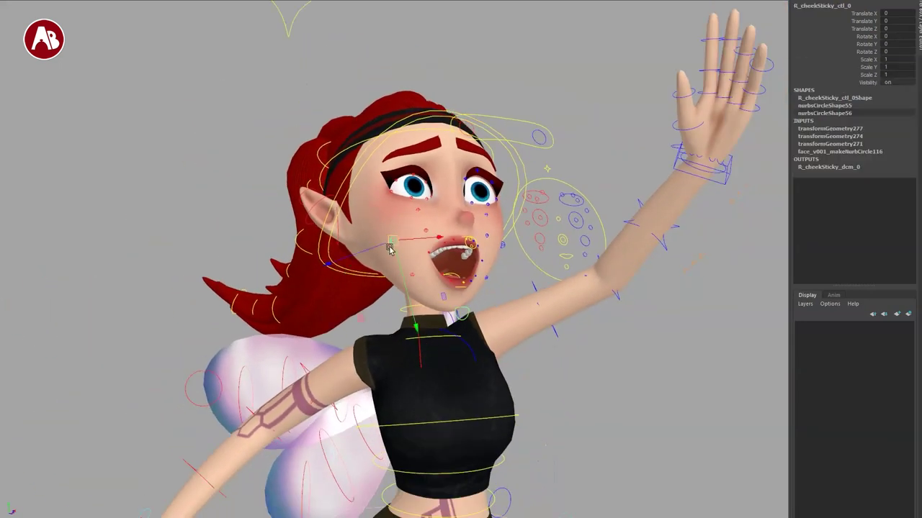
pyautogui.keyDown('alt'); pyautogui.moveTo(382, 248); pyautogui.dragTo(382, 299); pyautogui.keyUp('alt')
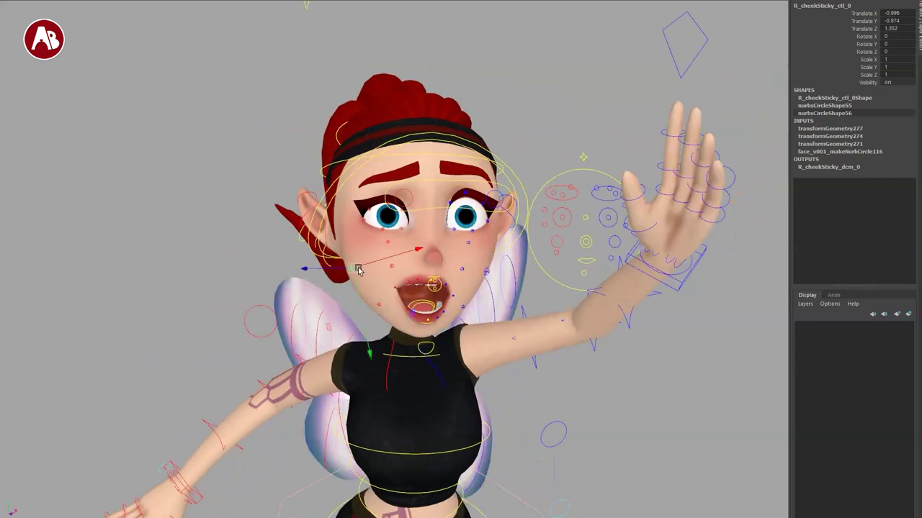
# Select the right squint, cheek and lower cheek sticky controls one after another to check them on the face
pyautogui.click(390, 247)
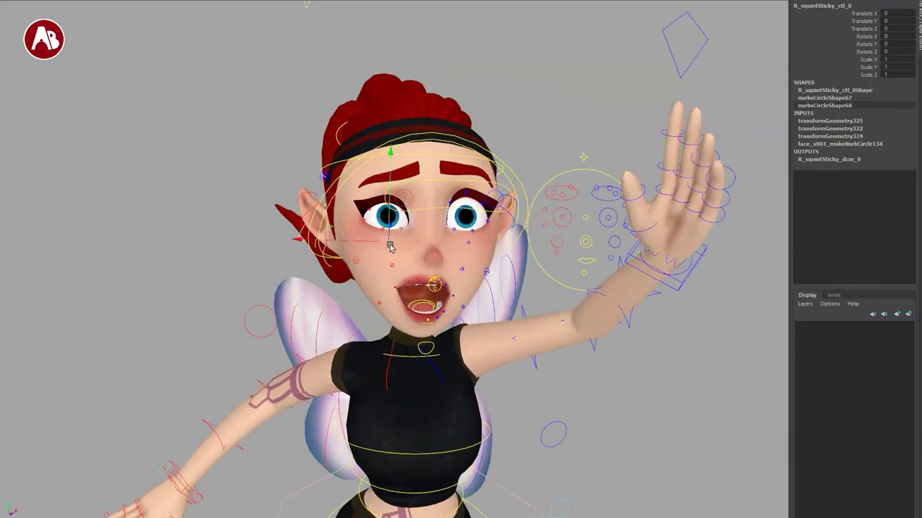
pyautogui.click(391, 268)
pyautogui.moveTo(386, 265); pyautogui.dragTo(395, 289)
pyautogui.click(396, 289)
pyautogui.click(382, 310)
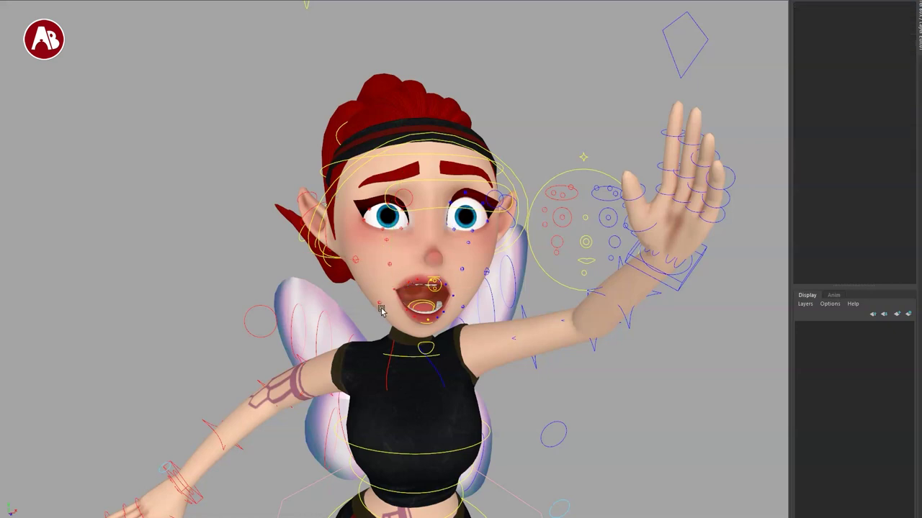
pyautogui.click(380, 305)
pyautogui.keyDown('alt'); pyautogui.moveTo(430, 258); pyautogui.dragTo(419, 261); pyautogui.keyUp('alt')
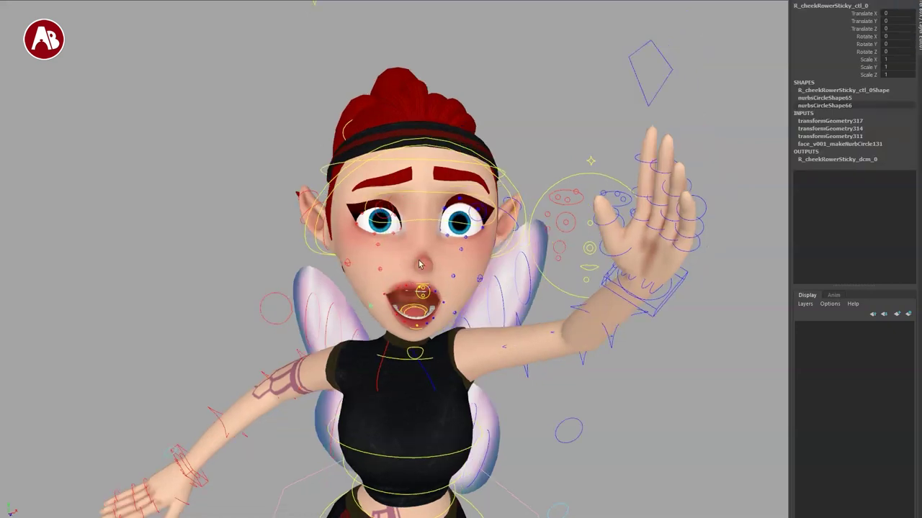
# Check the mouth control on the face panel, clear the selection and examine the open-mouthed face from the side
pyautogui.click(585, 248)
pyautogui.moveTo(523, 193); pyautogui.dragTo(526, 189)
pyautogui.press('q')
pyautogui.click(352, 298)
pyautogui.keyDown('alt'); pyautogui.moveTo(351, 298); pyautogui.dragTo(389, 305); pyautogui.keyUp('alt')
pyautogui.keyDown('alt'); pyautogui.moveTo(277, 306); pyautogui.dragTo(330, 322); pyautogui.keyUp('alt')
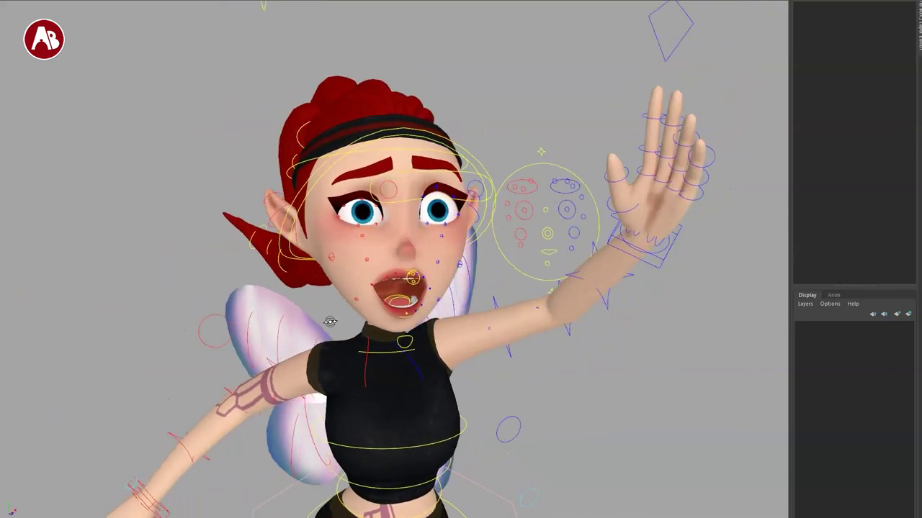
# Move the lower squoosh control below the face panel to about -0.282 in X and check the face shape
pyautogui.keyDown('alt'); pyautogui.moveTo(543, 308); pyautogui.dragTo(545, 292); pyautogui.keyUp('alt')
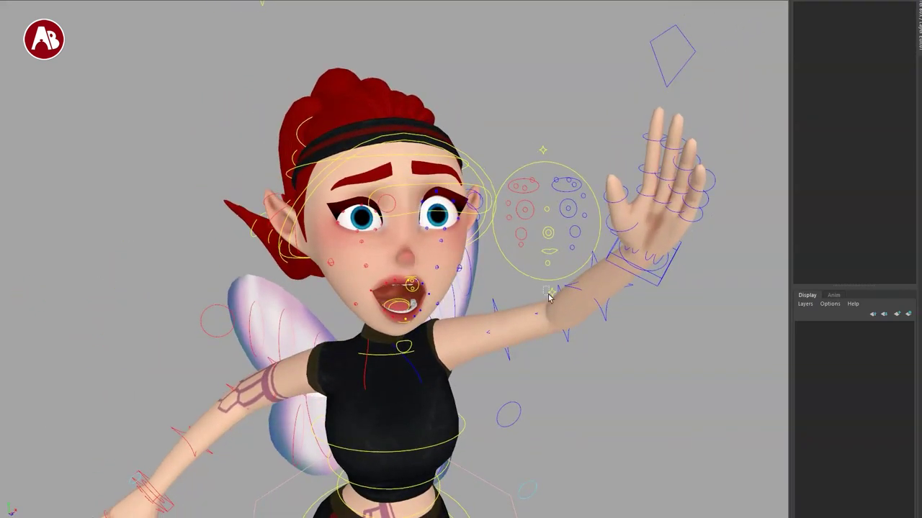
pyautogui.click(549, 296)
pyautogui.moveTo(596, 320)
pyautogui.keyDown('alt'); pyautogui.mouseDown()
pyautogui.moveTo(576, 354)
pyautogui.moveTo(595, 327)
pyautogui.moveTo(583, 319)
pyautogui.moveTo(609, 308)
pyautogui.mouseUp(); pyautogui.keyUp('alt')
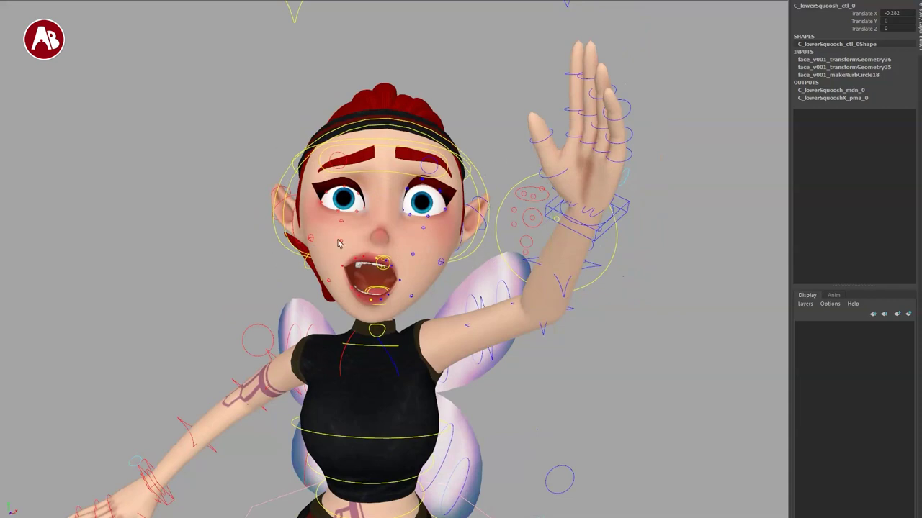
# Sketch temporary red guide lines across the brows and mouth and down the face's curved centre, and clear them
pyautogui.moveTo(490, 276); pyautogui.dragTo(285, 261)
pyautogui.moveTo(304, 153); pyautogui.dragTo(265, 154)
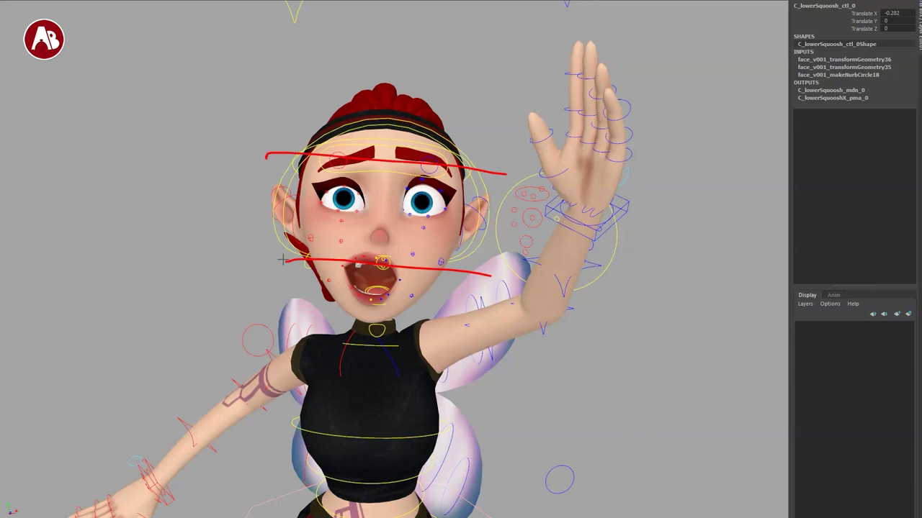
pyautogui.moveTo(373, 76); pyautogui.dragTo(344, 344)
pyautogui.moveTo(454, 278); pyautogui.dragTo(282, 260)
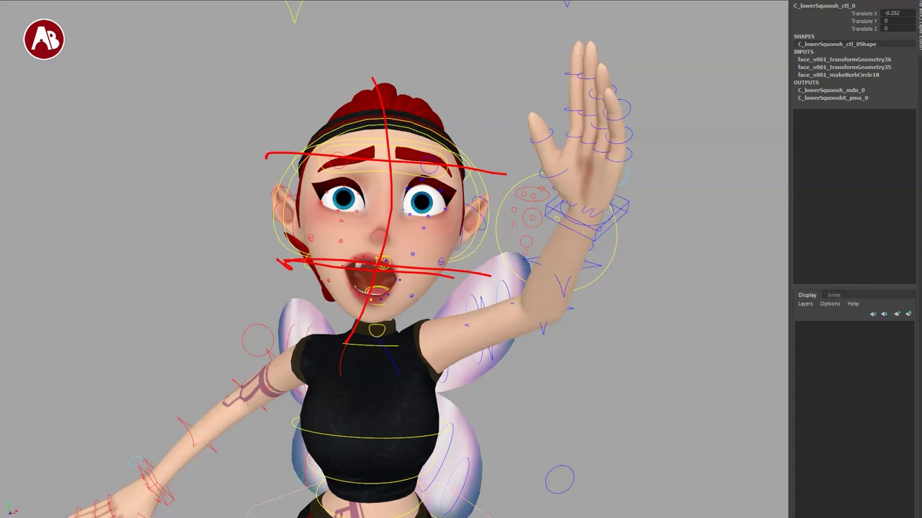
pyautogui.press('e')
# Select the whole face panel control, check its mouth control and clear the selection
pyautogui.keyDown('alt'); pyautogui.moveTo(424, 301); pyautogui.dragTo(522, 282); pyautogui.keyUp('alt')
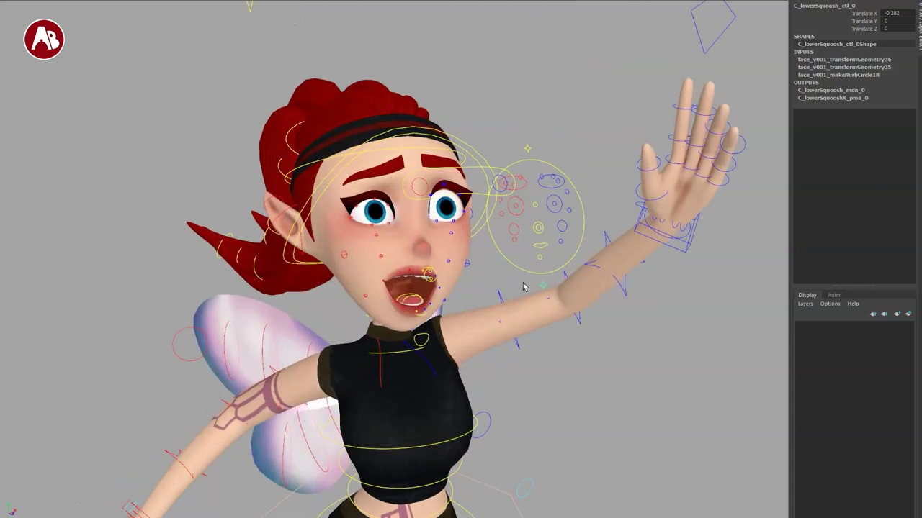
pyautogui.click(523, 272)
pyautogui.moveTo(402, 332)
pyautogui.keyDown('alt'); pyautogui.mouseDown()
pyautogui.moveTo(382, 336)
pyautogui.moveTo(394, 335)
pyautogui.mouseUp(); pyautogui.keyUp('alt')
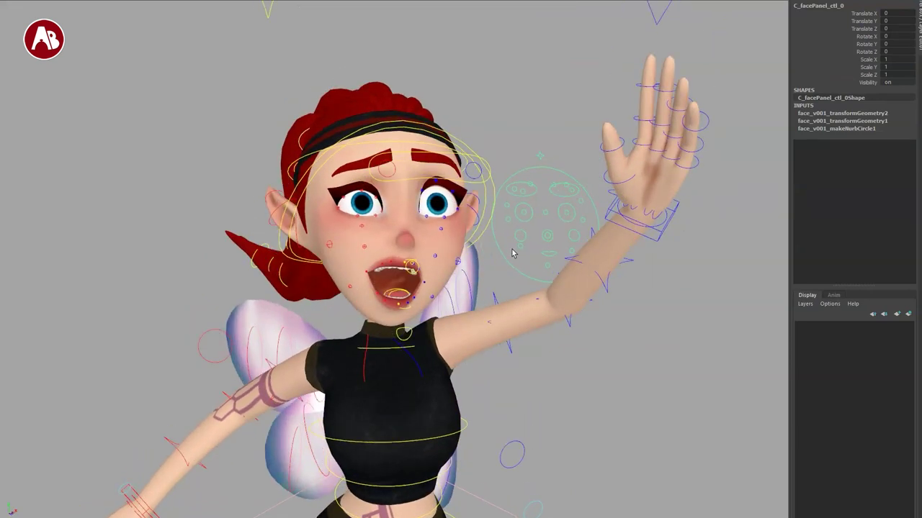
pyautogui.click(455, 263)
pyautogui.click(547, 236)
pyautogui.click(195, 193)
# Rotate the head control back and slightly sideways to X -24.205, Y -4.604, Z 3.085
pyautogui.keyDown('alt'); pyautogui.moveTo(317, 309); pyautogui.dragTo(419, 307); pyautogui.keyUp('alt')
pyautogui.keyDown('alt'); pyautogui.moveTo(419, 307); pyautogui.dragTo(384, 306, button='right'); pyautogui.keyUp('alt')
pyautogui.keyDown('alt'); pyautogui.moveTo(385, 306); pyautogui.dragTo(199, 304); pyautogui.keyUp('alt')
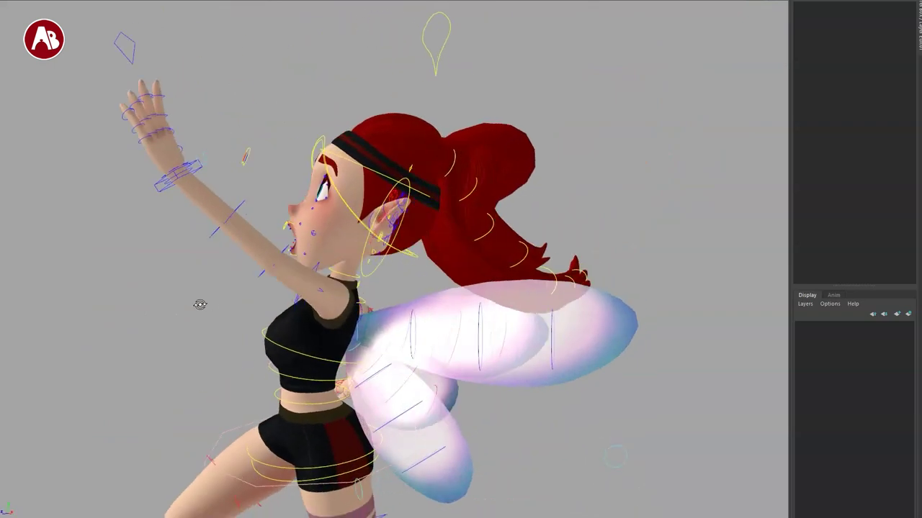
pyautogui.click(320, 151)
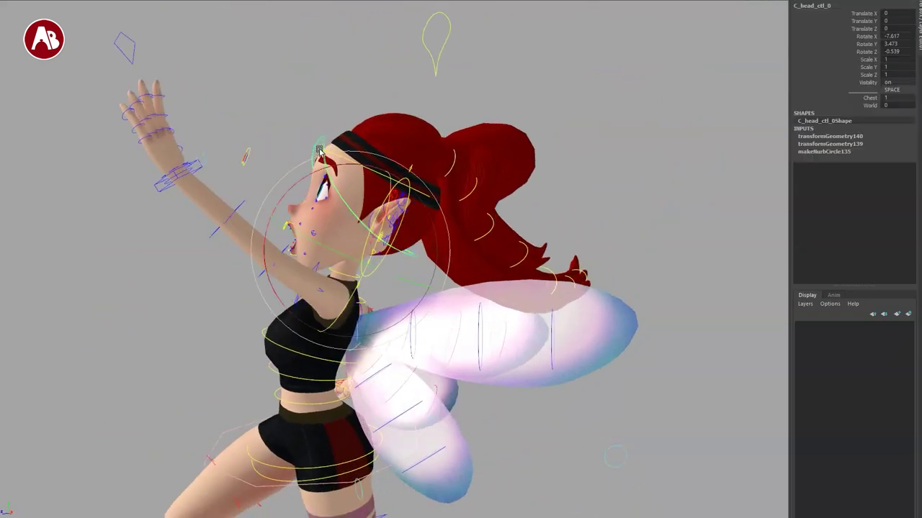
pyautogui.moveTo(317, 168); pyautogui.dragTo(344, 160)
pyautogui.keyDown('alt'); pyautogui.moveTo(294, 283); pyautogui.dragTo(263, 288); pyautogui.keyUp('alt')
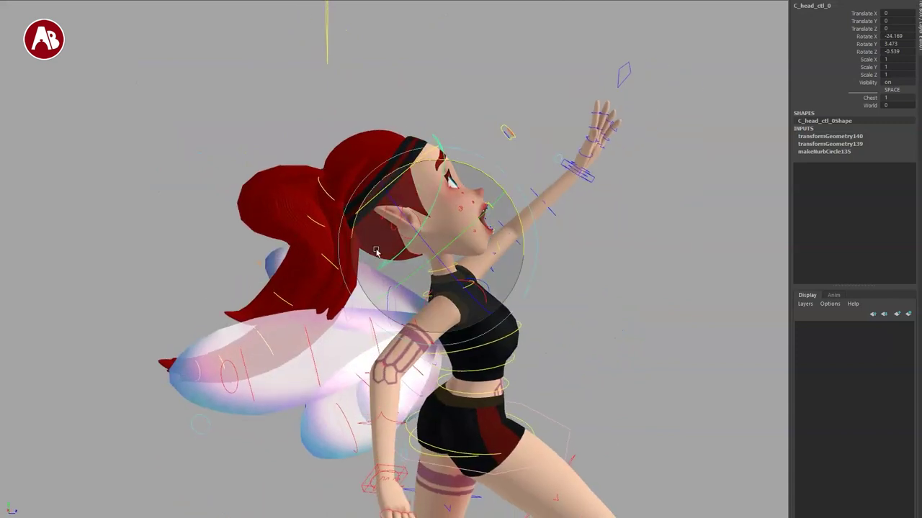
pyautogui.moveTo(412, 276)
pyautogui.mouseDown()
pyautogui.moveTo(380, 295)
pyautogui.moveTo(427, 269)
pyautogui.mouseUp()
pyautogui.keyDown('alt'); pyautogui.moveTo(439, 333); pyautogui.dragTo(311, 335); pyautogui.keyUp('alt')
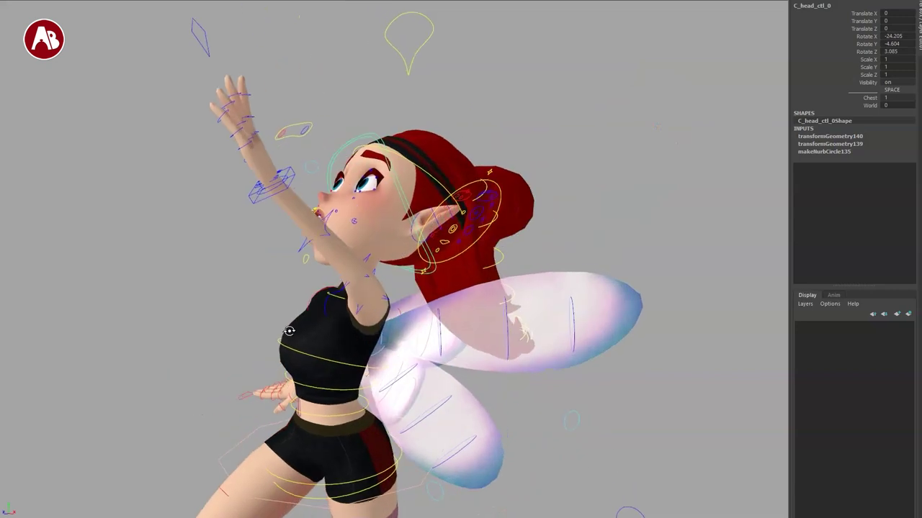
# Examine the full flying pose with the tilted-back head from several angles and distances
pyautogui.keyDown('alt'); pyautogui.moveTo(418, 252); pyautogui.dragTo(396, 157, button='right'); pyautogui.keyUp('alt')
pyautogui.keyDown('alt'); pyautogui.moveTo(360, 288); pyautogui.dragTo(443, 338); pyautogui.keyUp('alt')
pyautogui.keyDown('alt'); pyautogui.moveTo(407, 252); pyautogui.dragTo(399, 216, button='middle'); pyautogui.keyUp('alt')
pyautogui.keyDown('alt'); pyautogui.moveTo(403, 302); pyautogui.dragTo(449, 253); pyautogui.keyUp('alt')
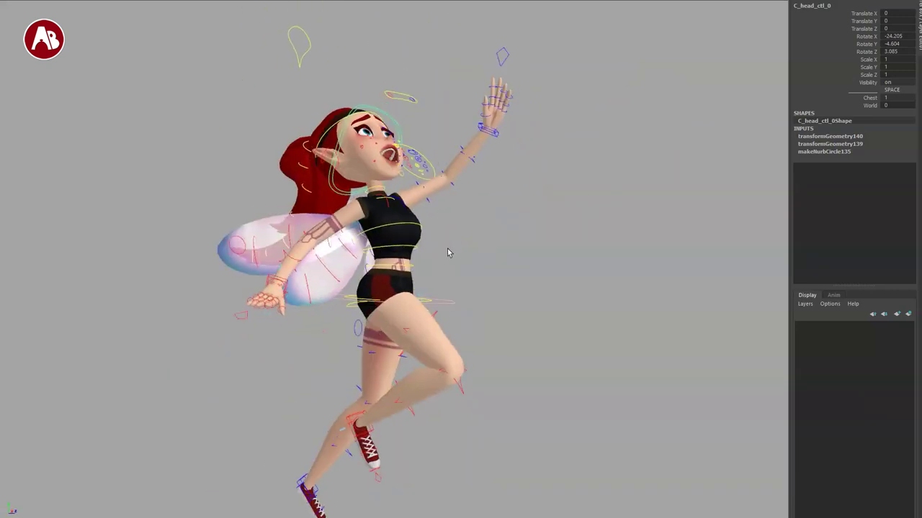
pyautogui.keyDown('alt'); pyautogui.moveTo(382, 304); pyautogui.dragTo(443, 260, button='middle'); pyautogui.keyUp('alt')
pyautogui.keyDown('alt'); pyautogui.moveTo(442, 260); pyautogui.dragTo(470, 274); pyautogui.keyUp('alt')
pyautogui.keyDown('alt'); pyautogui.moveTo(469, 274); pyautogui.dragTo(425, 267, button='right'); pyautogui.keyUp('alt')
pyautogui.keyDown('alt'); pyautogui.moveTo(425, 288); pyautogui.dragTo(354, 313); pyautogui.keyUp('alt')
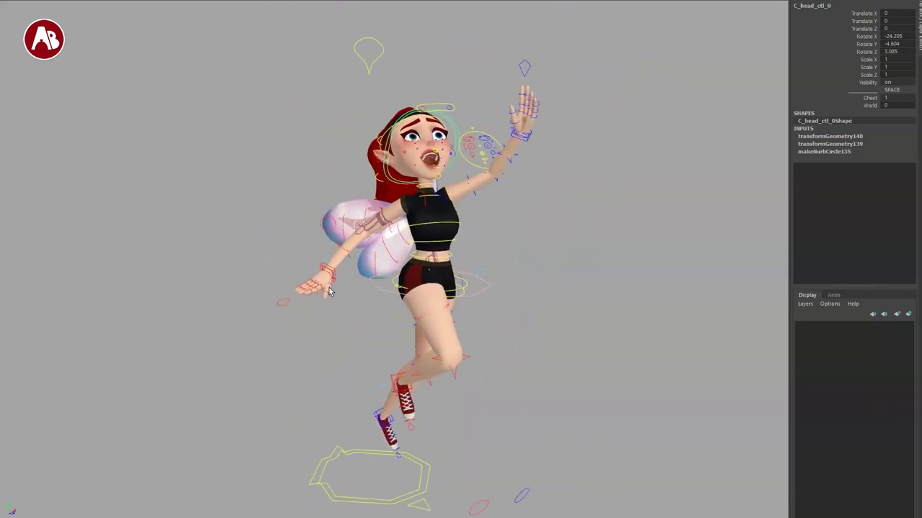
pyautogui.keyDown('alt'); pyautogui.moveTo(354, 313); pyautogui.dragTo(337, 303, button='middle'); pyautogui.keyUp('alt')
pyautogui.keyDown('alt'); pyautogui.moveTo(336, 303); pyautogui.dragTo(404, 294); pyautogui.keyUp('alt')
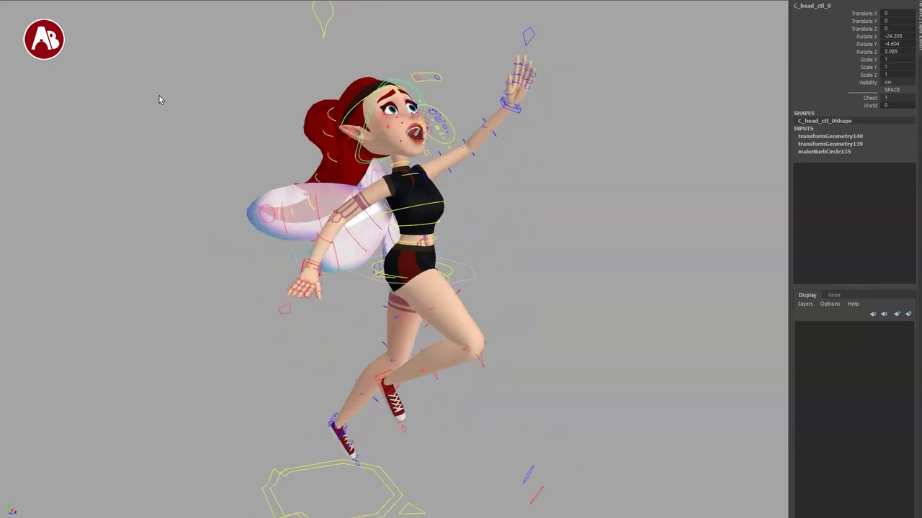